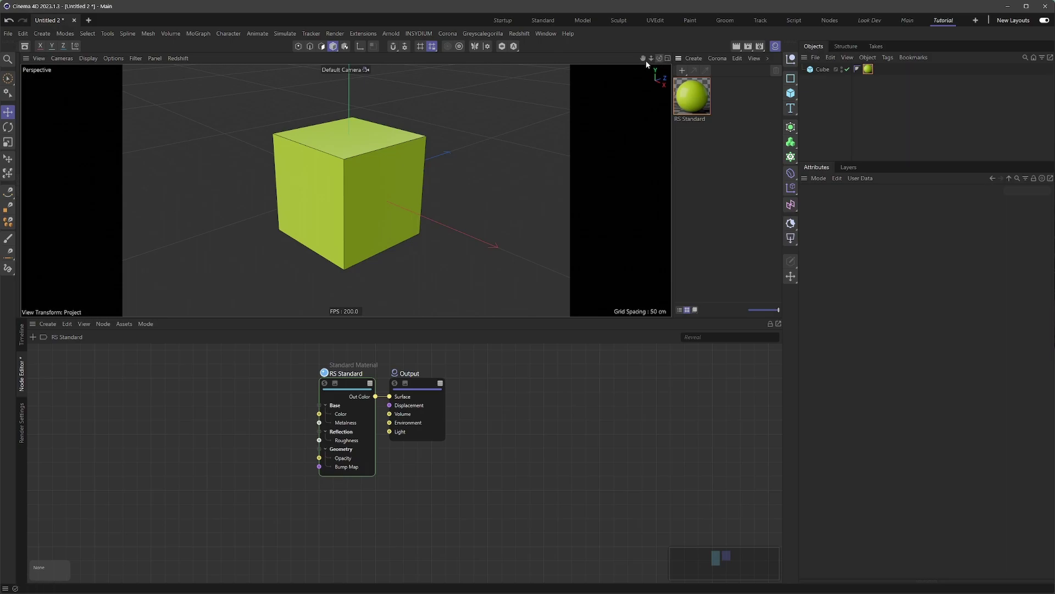
# Step: Pan the Perspective view so the green cube appears smaller and further right
pyautogui.moveTo(643, 58)
pyautogui.mouseDown()
pyautogui.moveTo(631, 58)
pyautogui.moveTo(674, 81)
pyautogui.moveTo(681, 47)
pyautogui.moveTo(644, 71)
pyautogui.moveTo(656, 48)
pyautogui.moveTo(651, 78)
pyautogui.moveTo(680, 53)
pyautogui.moveTo(628, 71)
pyautogui.moveTo(641, 71)
pyautogui.mouseUp()
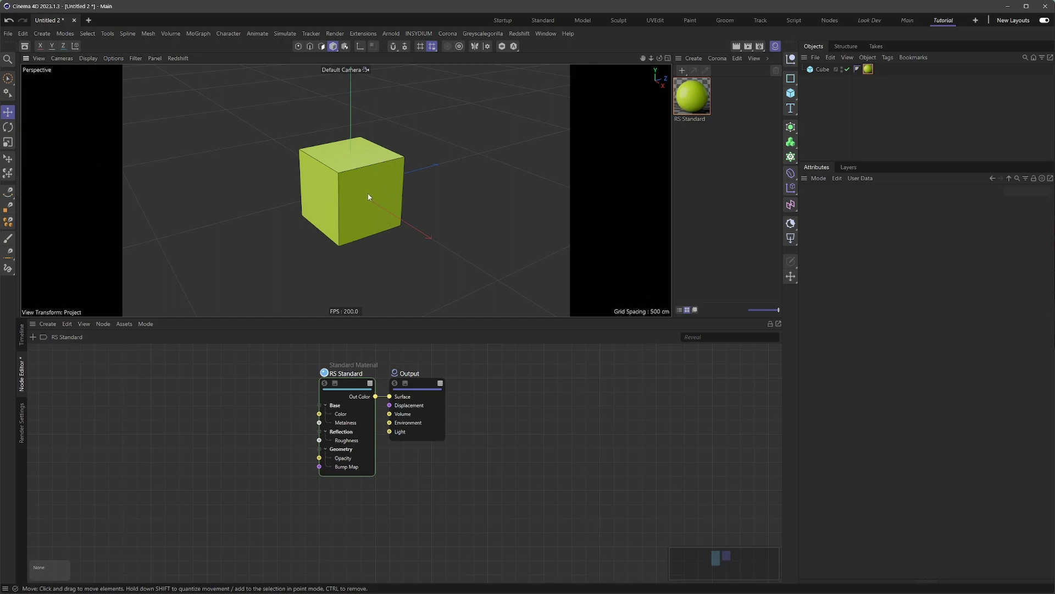
# Step: Shift, zoom and orbit the Perspective view around the green cube
pyautogui.moveTo(370, 196); pyautogui.dragTo(433, 188)
pyautogui.scroll(5, 384, 160)
pyautogui.scroll(-3, 384, 188)
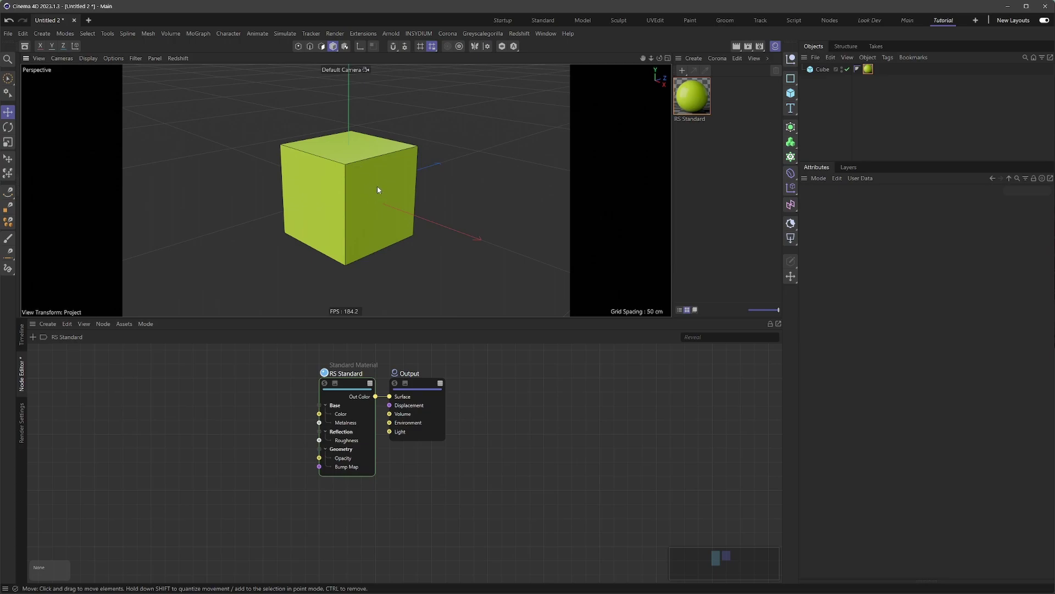
pyautogui.keyDown('alt'); pyautogui.moveTo(377, 189); pyautogui.dragTo(391, 166); pyautogui.keyUp('alt')
pyautogui.scroll(3, 376, 160)
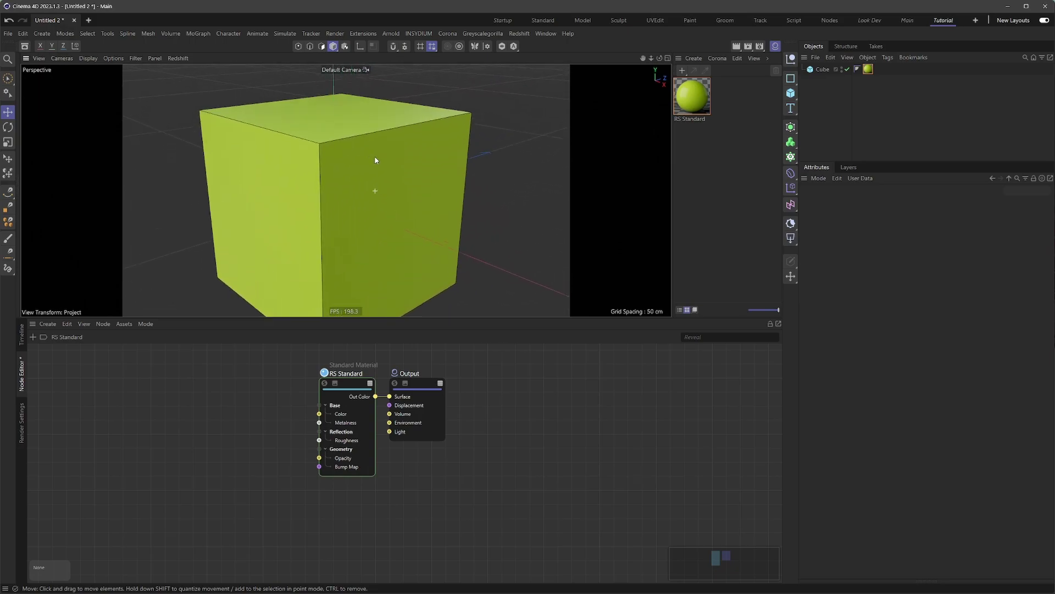
pyautogui.scroll(-3, 377, 173)
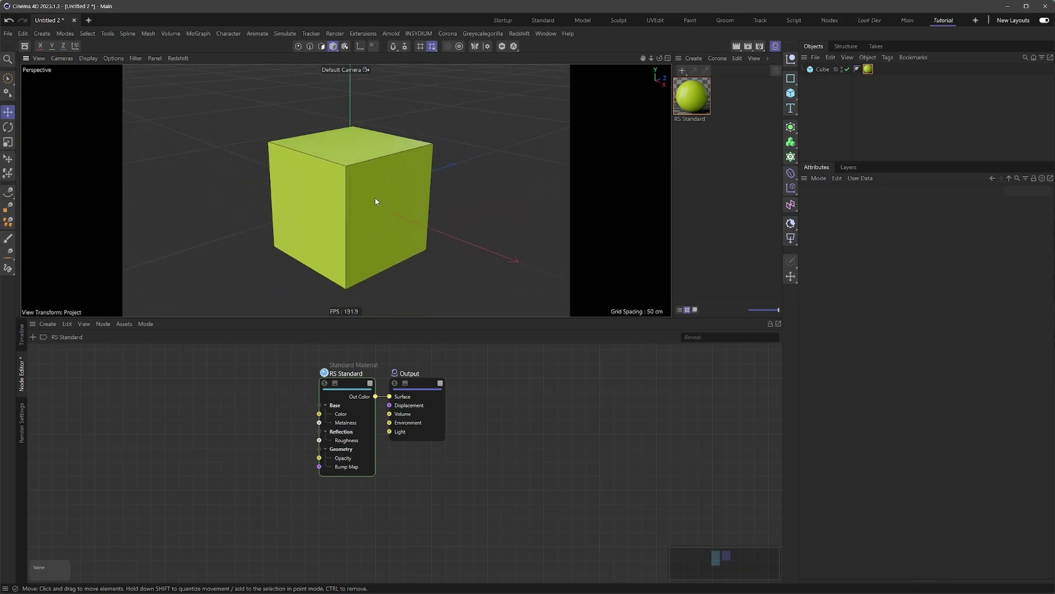
pyautogui.moveTo(376, 201)
pyautogui.keyDown('alt'); pyautogui.mouseDown()
pyautogui.moveTo(359, 200)
pyautogui.moveTo(393, 197)
pyautogui.mouseUp(); pyautogui.keyUp('alt')
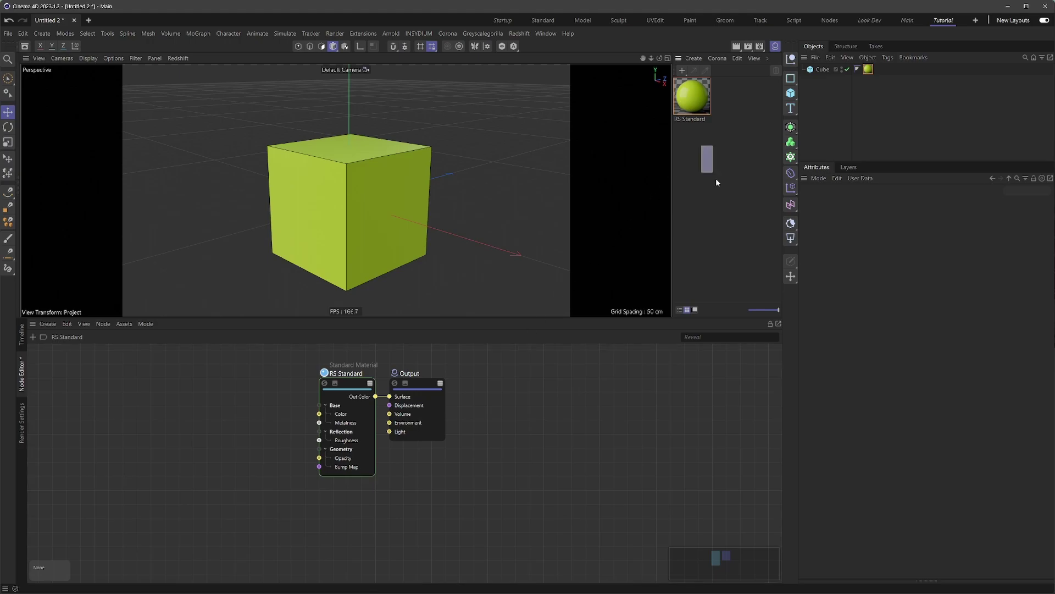
# Step: Select the RS Standard node, reframe the node graph, and orbit to see the cube's top
pyautogui.click(476, 457)
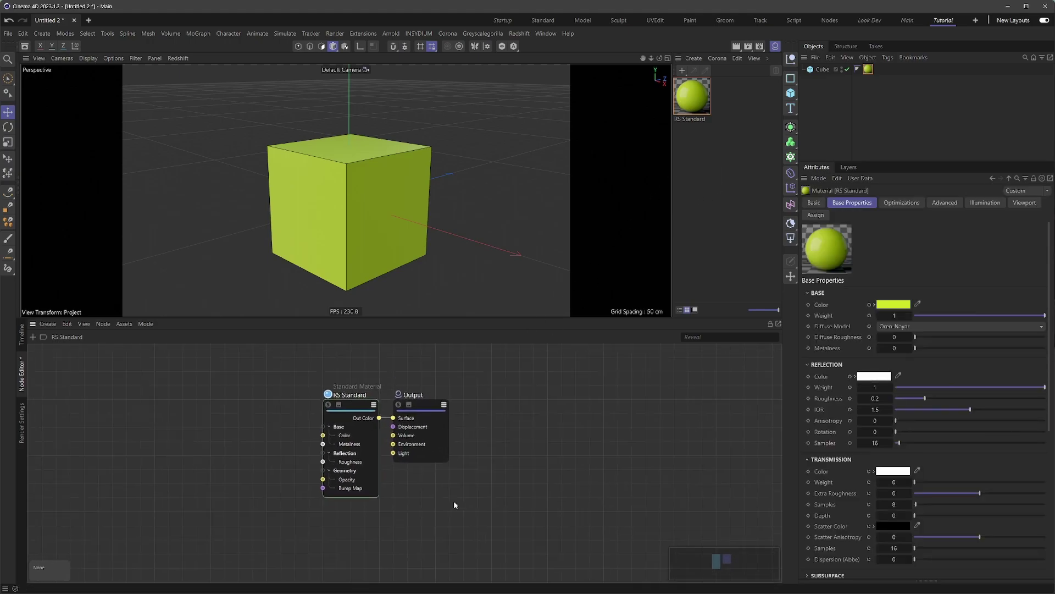
pyautogui.scroll(2, 443, 483)
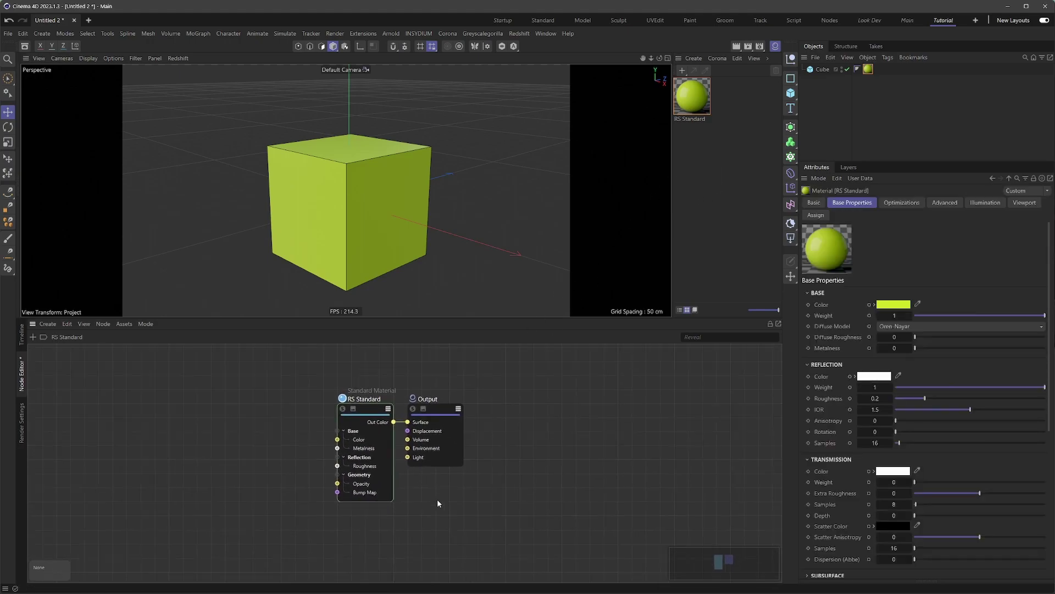
pyautogui.moveTo(531, 446); pyautogui.dragTo(513, 422, button='middle')
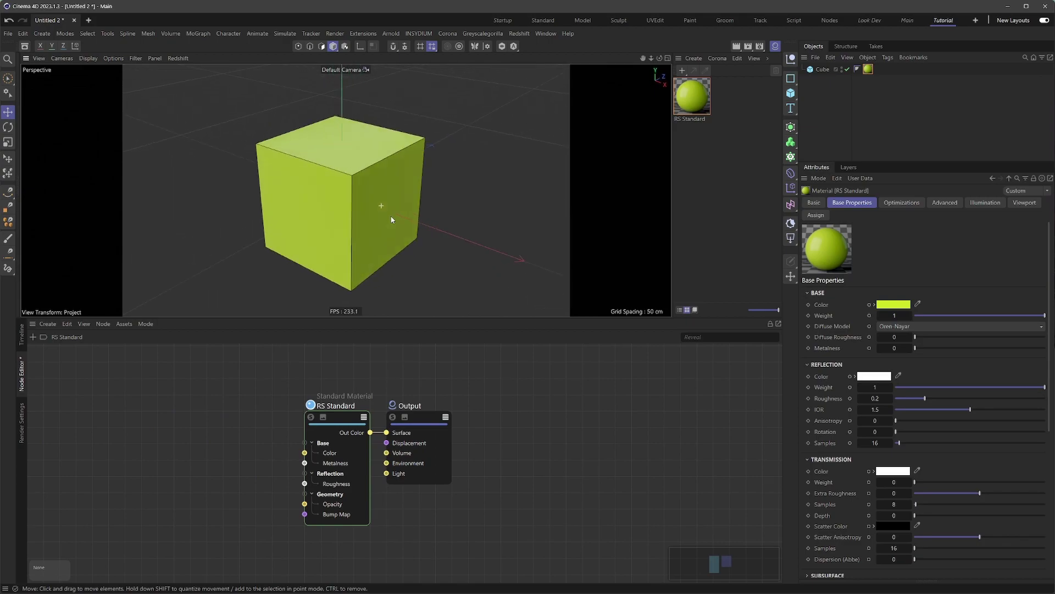
pyautogui.scroll(-1, 385, 199)
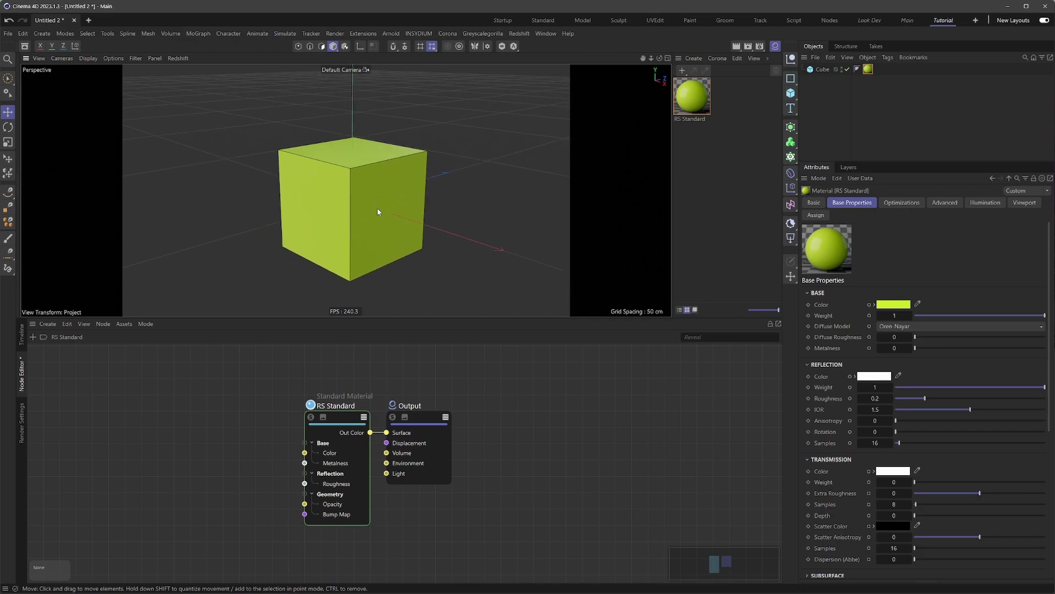
pyautogui.keyDown('alt'); pyautogui.moveTo(377, 212); pyautogui.dragTo(420, 210); pyautogui.keyUp('alt')
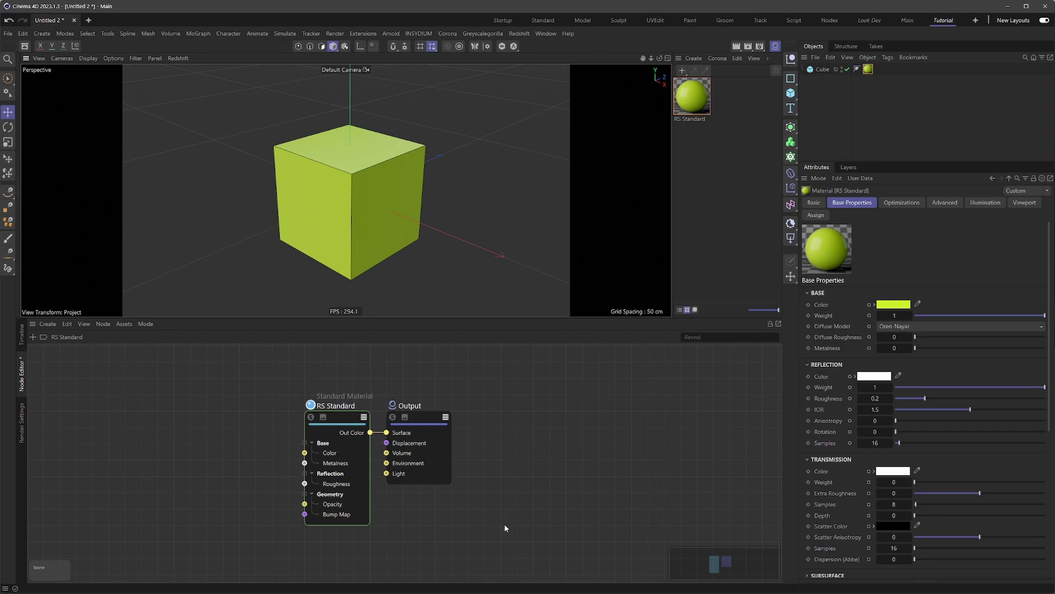
# Step: Switch to Substance 3D Designer and pan the Tylenol_Pill graph to its output nodes
pyautogui.click(481, 585)
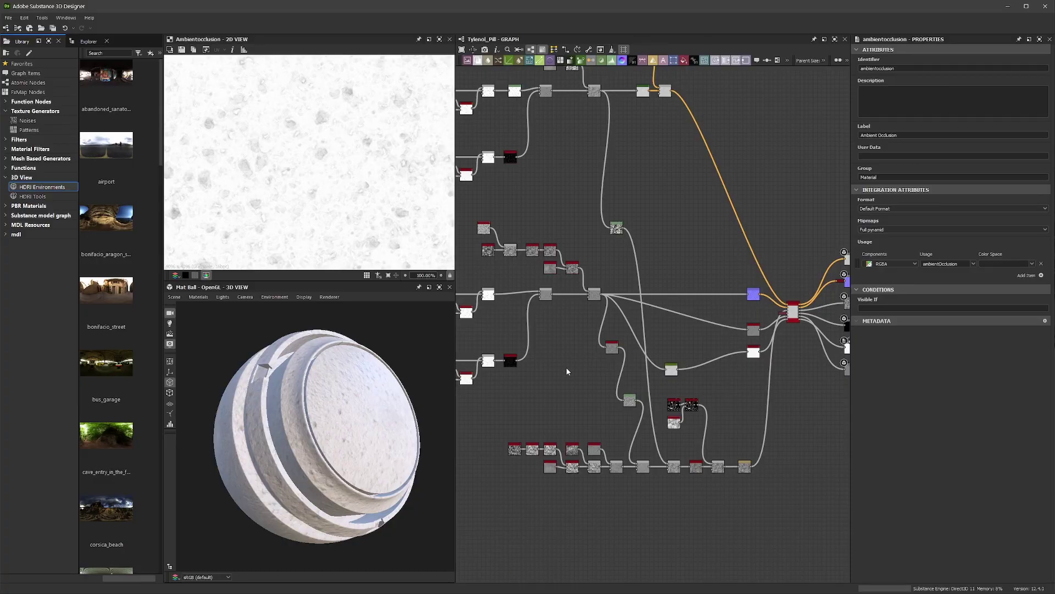
pyautogui.scroll(1, 574, 355)
pyautogui.scroll(-2, 575, 349)
pyautogui.scroll(2, 569, 368)
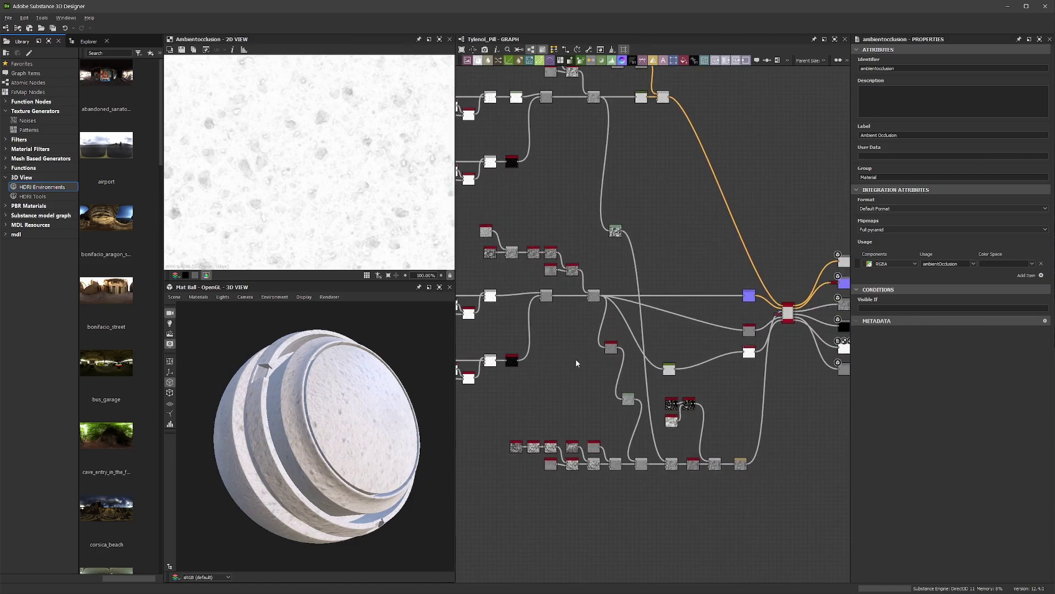
pyautogui.scroll(3, 576, 360)
pyautogui.scroll(-2, 574, 351)
pyautogui.scroll(1, 573, 360)
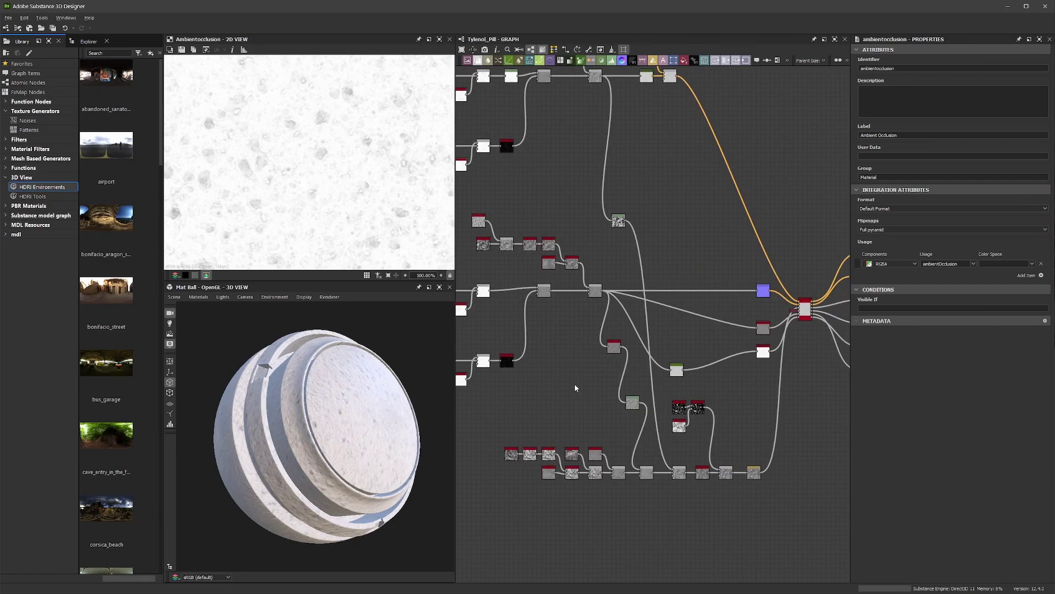
pyautogui.moveTo(573, 385); pyautogui.dragTo(543, 357, button='middle')
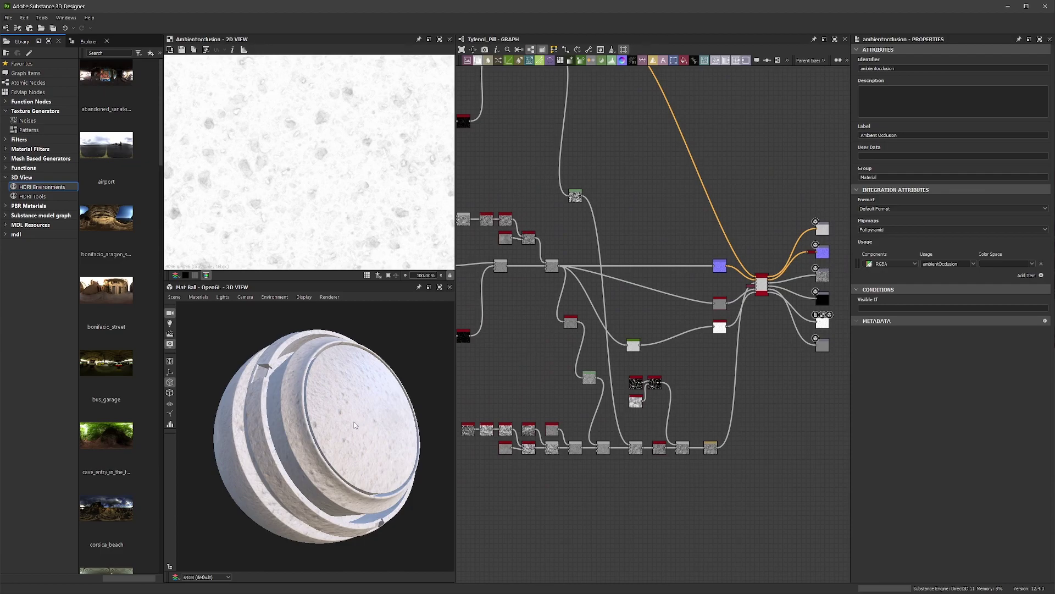
pyautogui.moveTo(529, 346); pyautogui.dragTo(560, 360, button='middle')
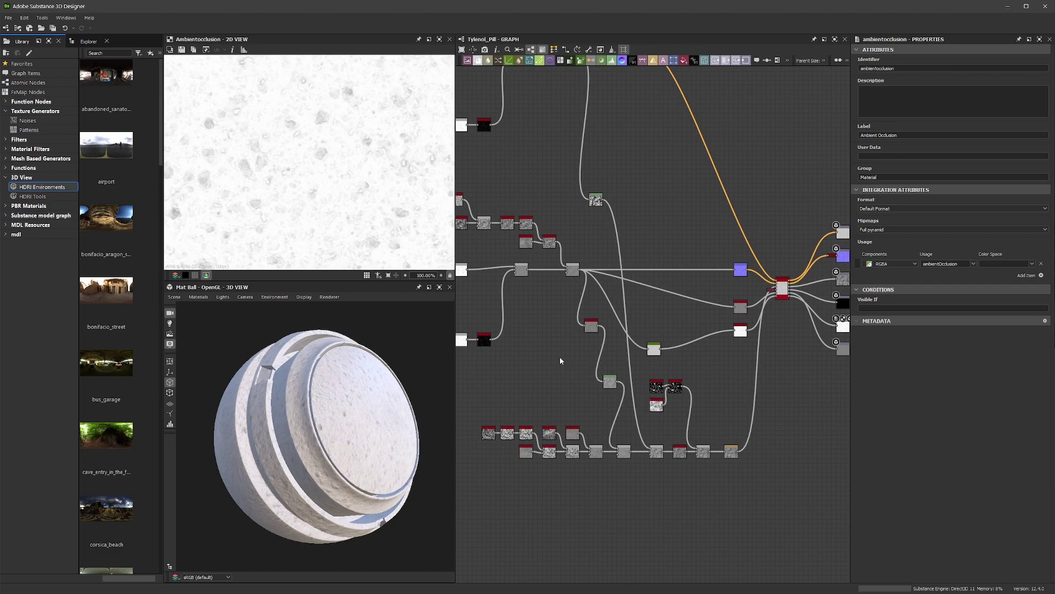
# Step: Open Wacom Tablet Properties and view the pen settings for Fusion and Adobe Substance
pyautogui.moveTo(682, 591)
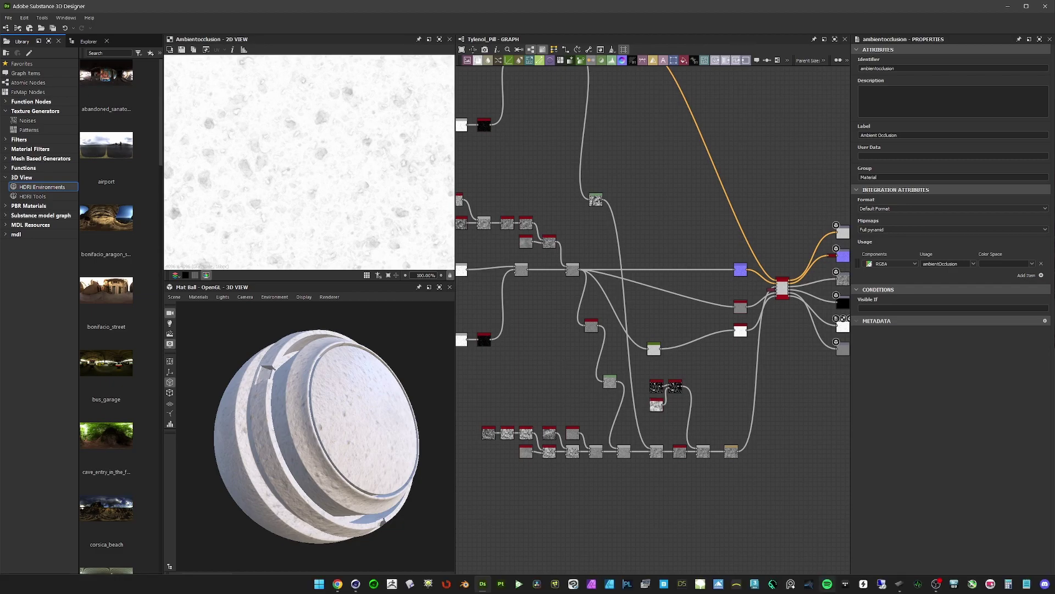
pyautogui.click(890, 582)
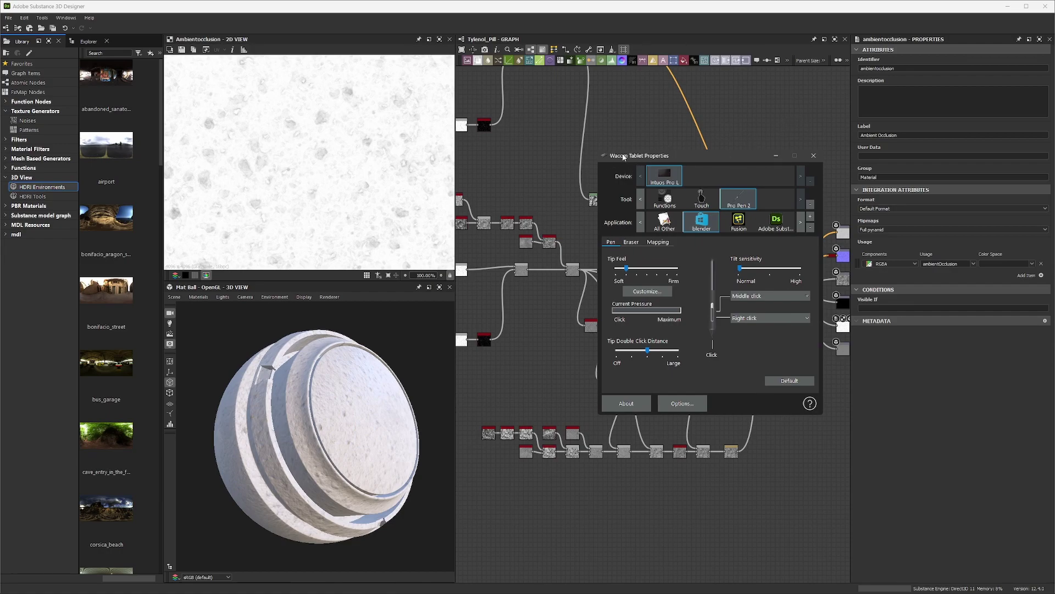
pyautogui.click(738, 221)
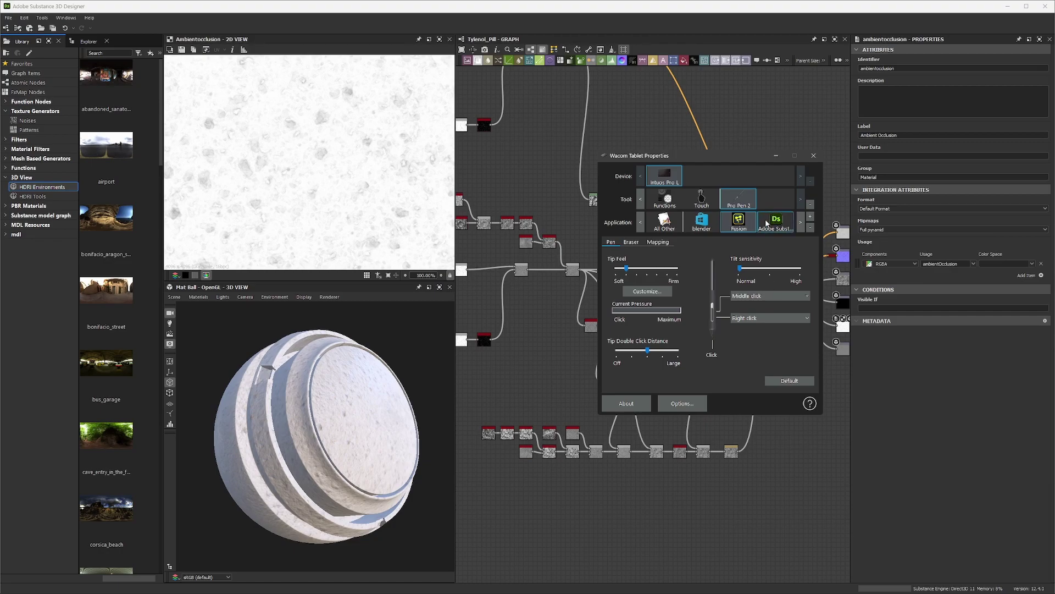
pyautogui.click(779, 221)
pyautogui.click(741, 221)
pyautogui.click(784, 222)
# Step: Reveal the remaining configured applications, then close the tablet settings
pyautogui.click(802, 226)
pyautogui.click(801, 226)
pyautogui.click(802, 225)
pyautogui.click(814, 156)
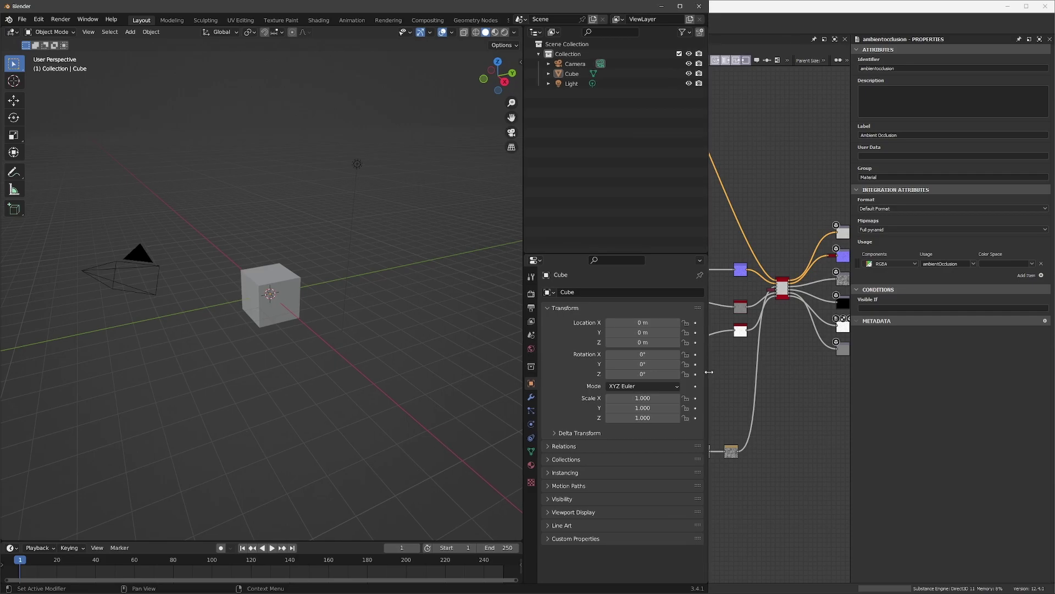
# Step: Widen Blender to fill the screen and open Preferences on the Keymap section
pyautogui.moveTo(709, 372); pyautogui.dragTo(1054, 361)
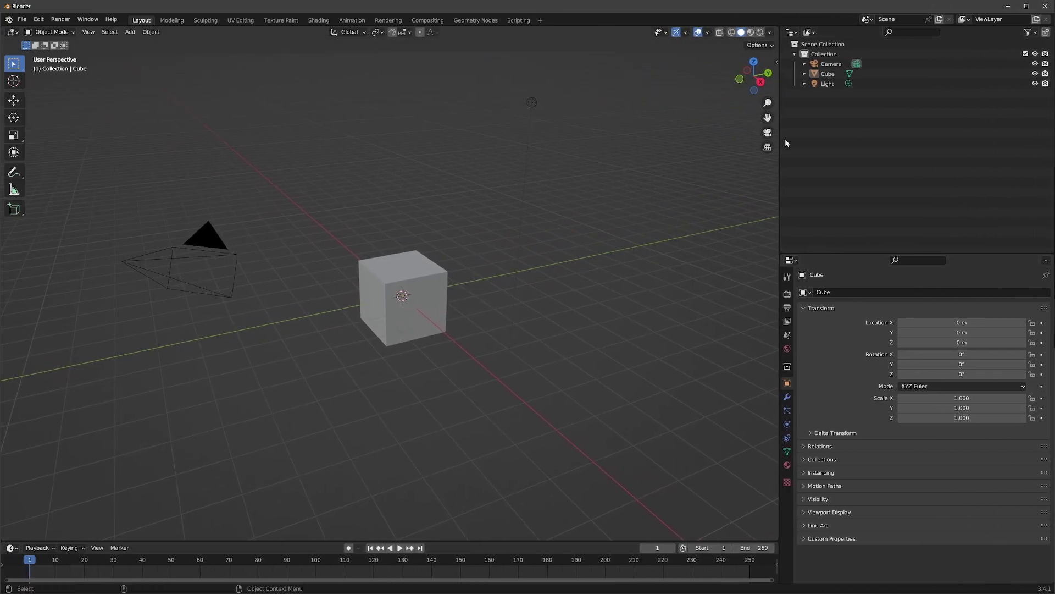
pyautogui.click(39, 19)
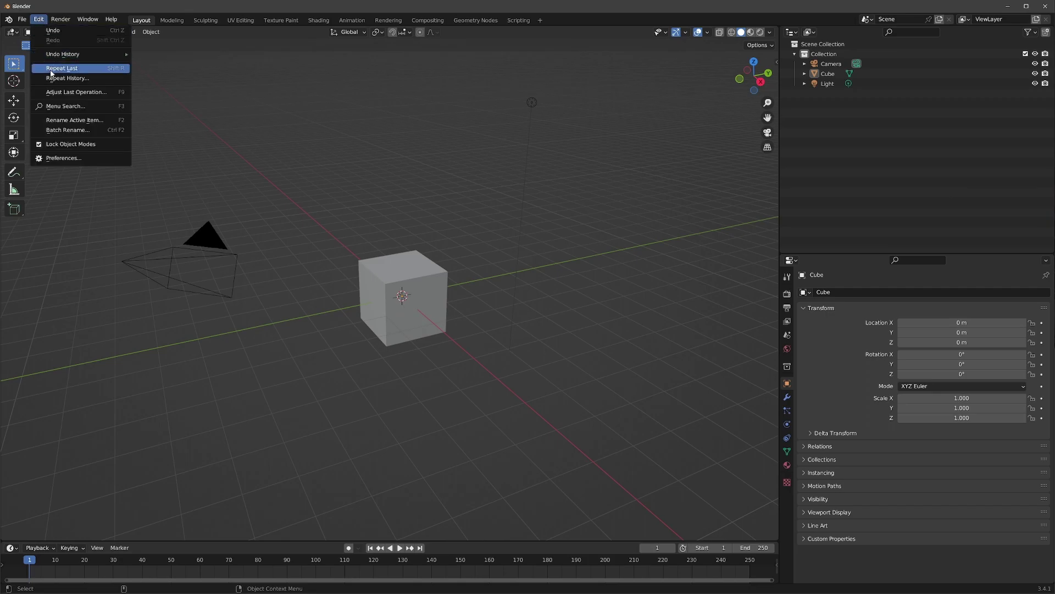
pyautogui.click(73, 158)
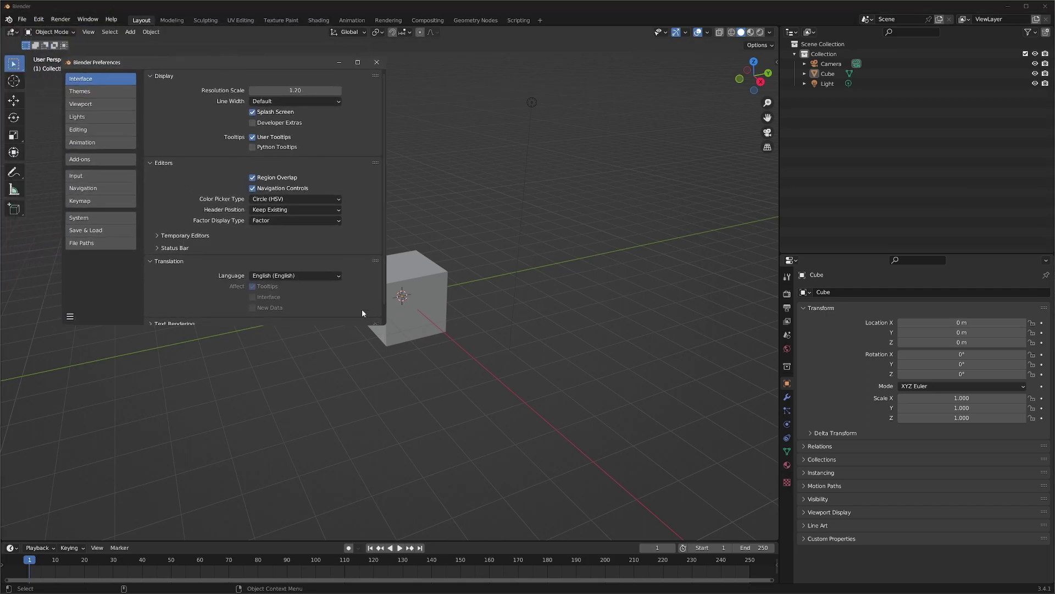
pyautogui.click(92, 201)
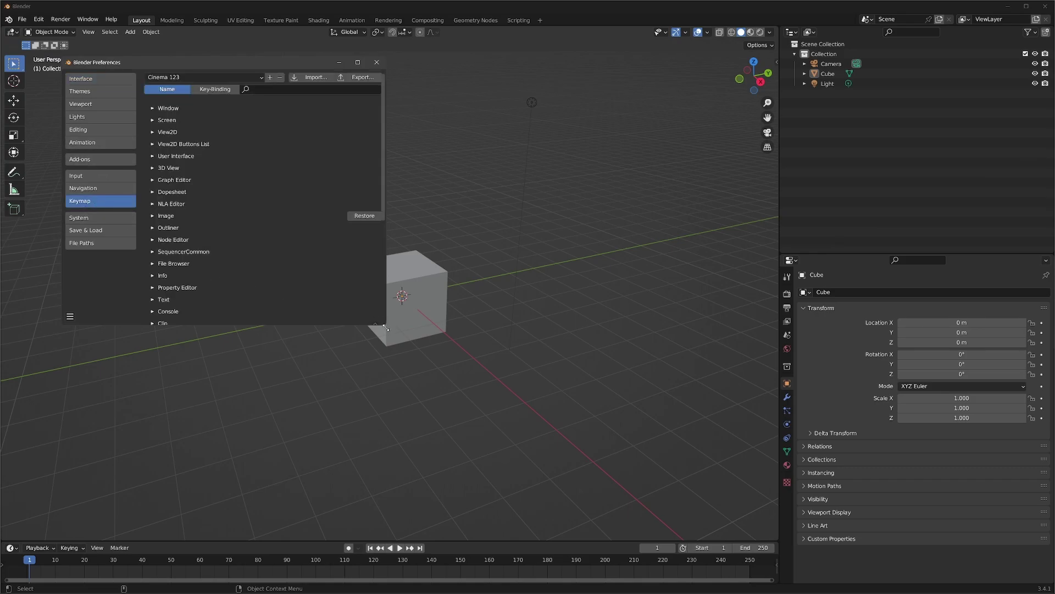
# Step: Enlarge the Preferences window and set the keymap search to Key-Binding
pyautogui.moveTo(385, 328); pyautogui.dragTo(477, 430)
pyautogui.click(245, 90)
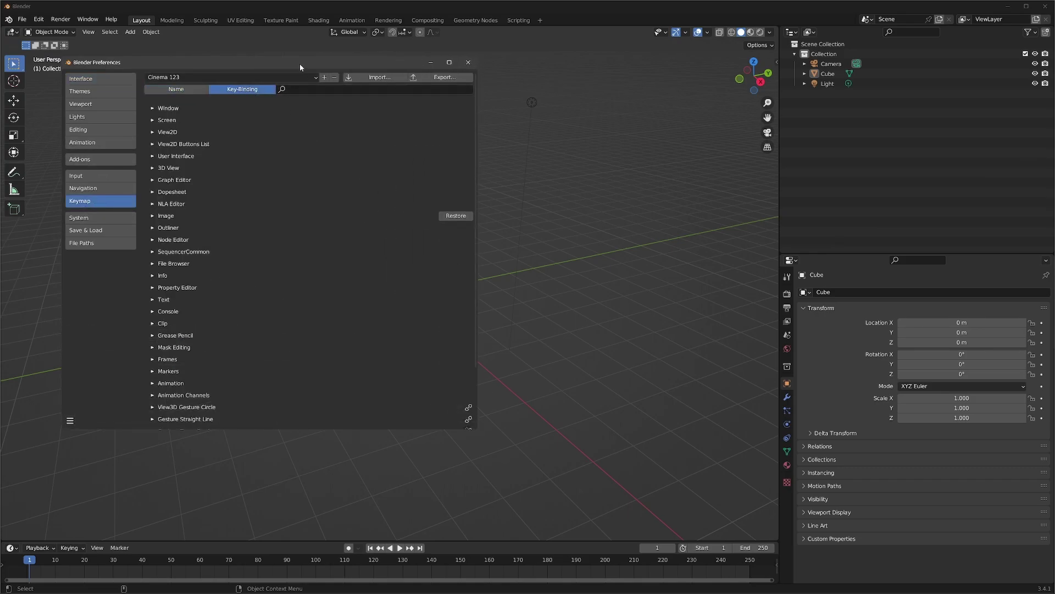
pyautogui.moveTo(300, 67); pyautogui.dragTo(303, 81)
pyautogui.click(311, 102)
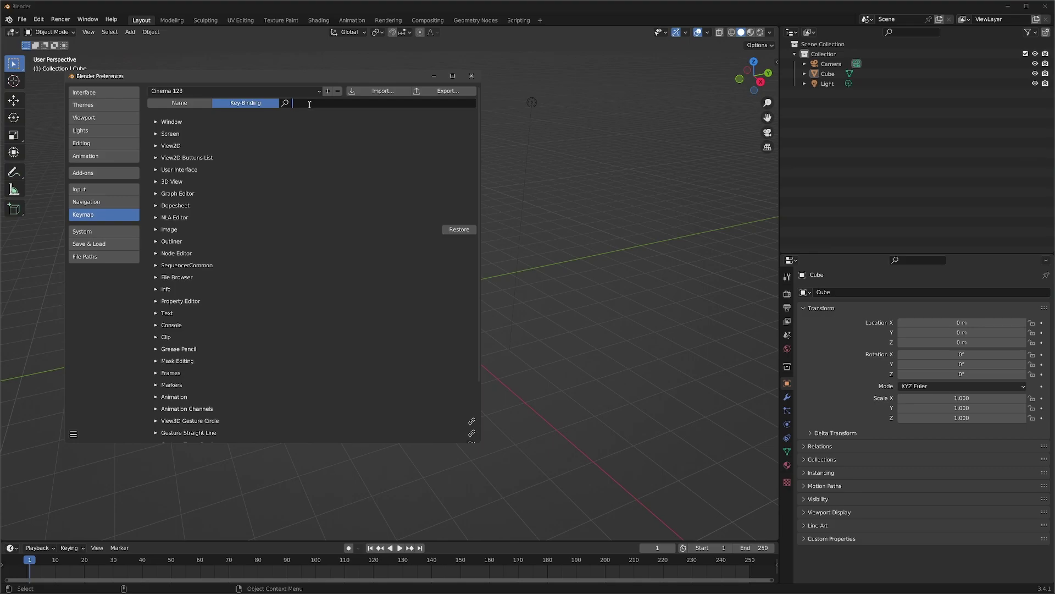
# Step: Search key bindings for 'alt', reposition the window, and check the keymap preset list
pyautogui.write('alt')
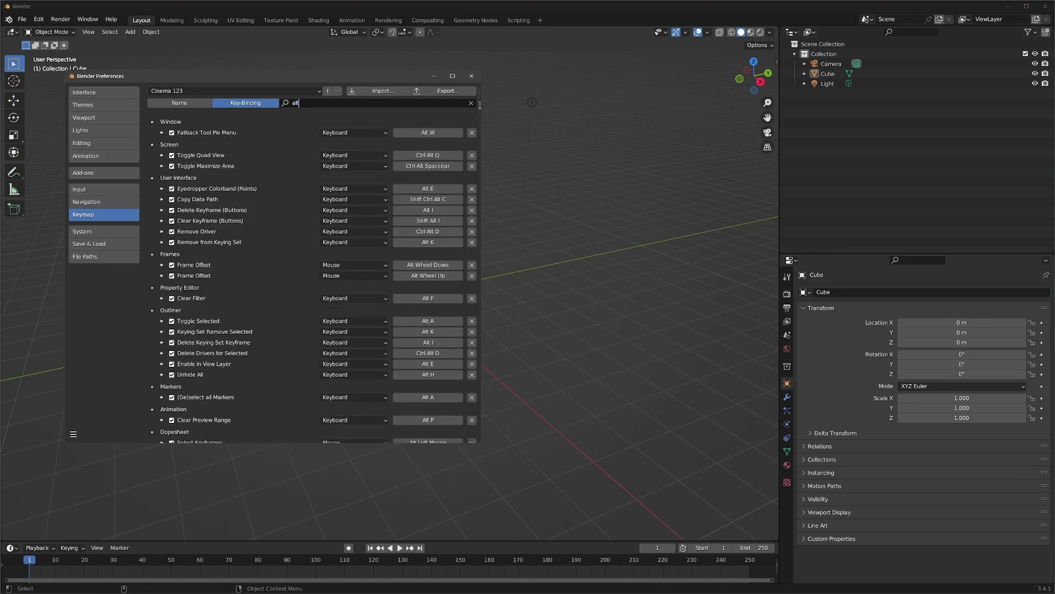
pyautogui.moveTo(479, 107); pyautogui.dragTo(483, 84)
pyautogui.moveTo(347, 75); pyautogui.dragTo(366, 75)
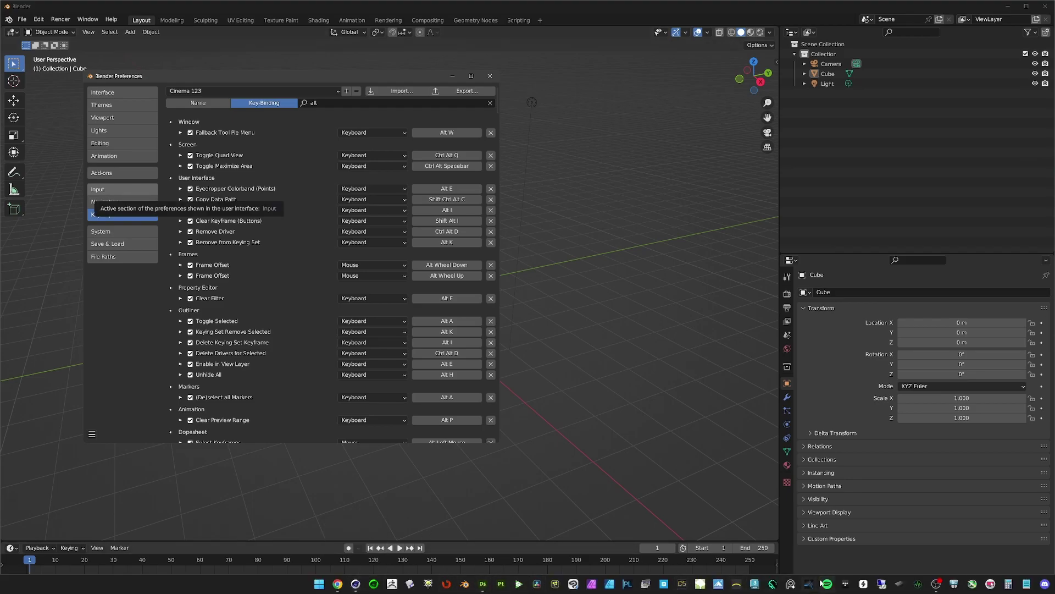
pyautogui.moveTo(380, 79); pyautogui.dragTo(387, 76)
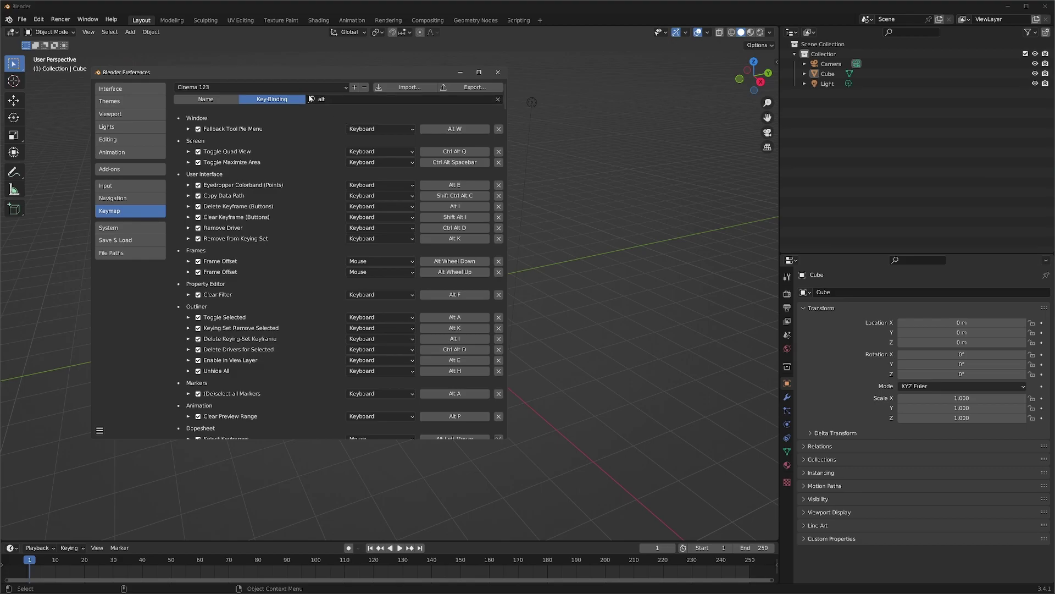
pyautogui.click(345, 87)
# Step: Close the Preferences and orbit around the cube to test navigation
pyautogui.click(498, 72)
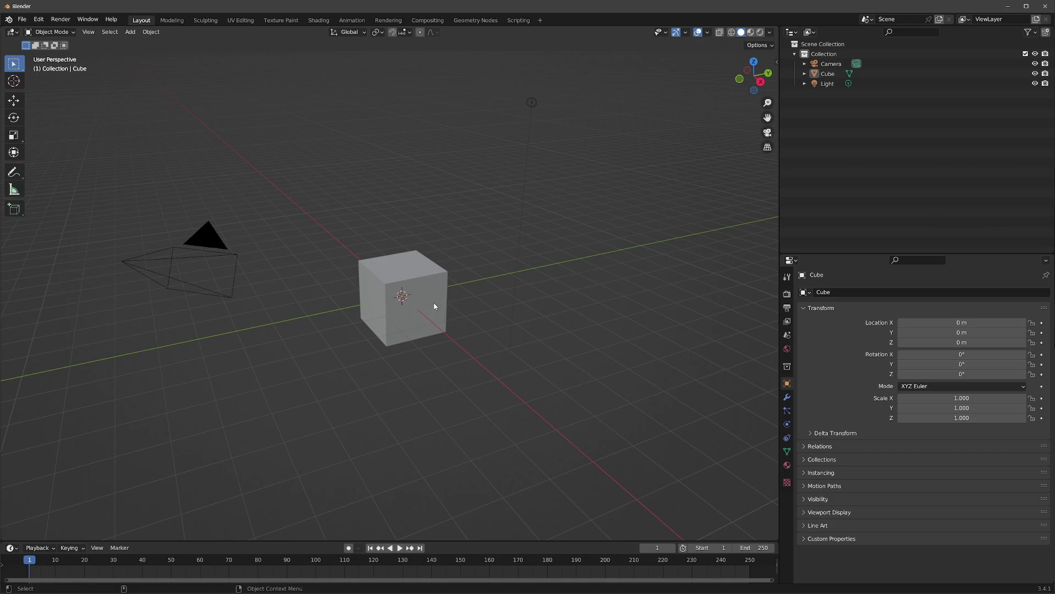
pyautogui.moveTo(432, 304); pyautogui.dragTo(460, 314, button='middle')
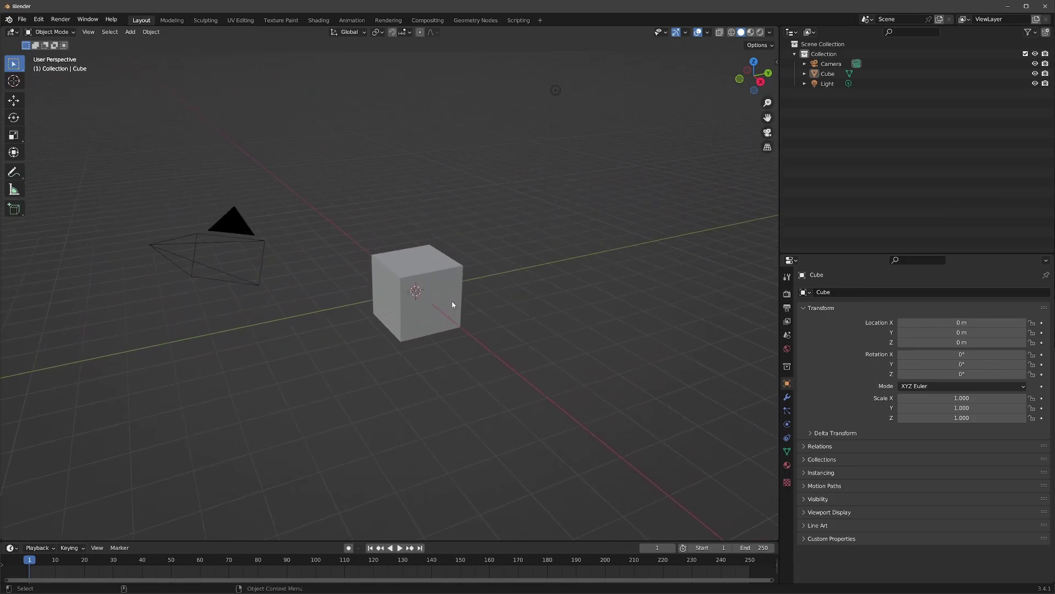
pyautogui.moveTo(438, 289)
pyautogui.mouseDown(button='middle')
pyautogui.moveTo(499, 278)
pyautogui.moveTo(410, 292)
pyautogui.moveTo(446, 304)
pyautogui.moveTo(497, 288)
pyautogui.moveTo(436, 289)
pyautogui.moveTo(451, 265)
pyautogui.moveTo(460, 292)
pyautogui.moveTo(425, 280)
pyautogui.mouseUp(button='middle')
# Step: Enable the Wireframe overlay so the cube's edges show over its faces
pyautogui.scroll(4, 425, 281)
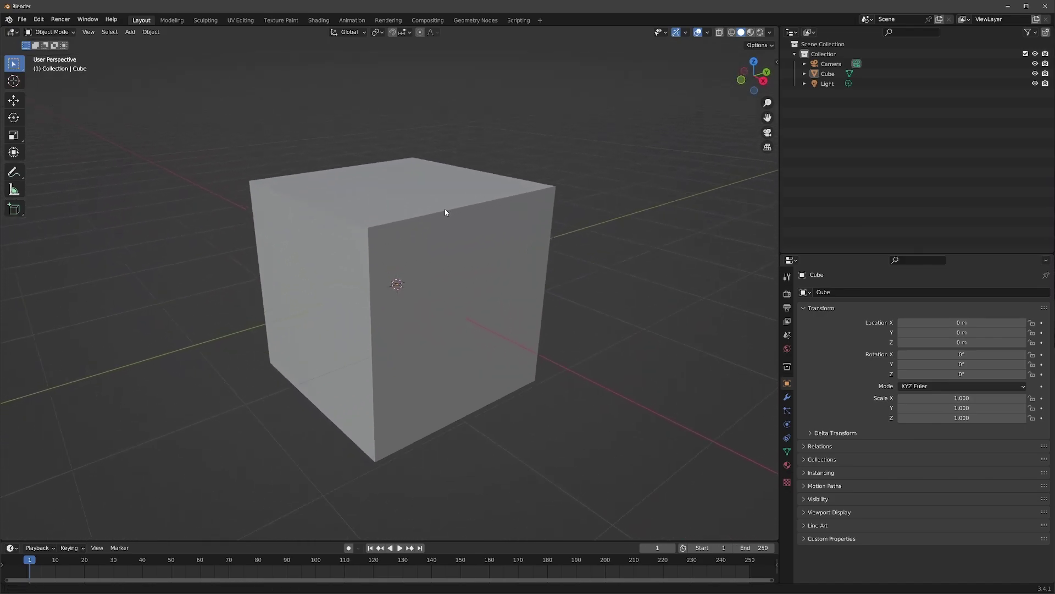
pyautogui.scroll(-3, 445, 210)
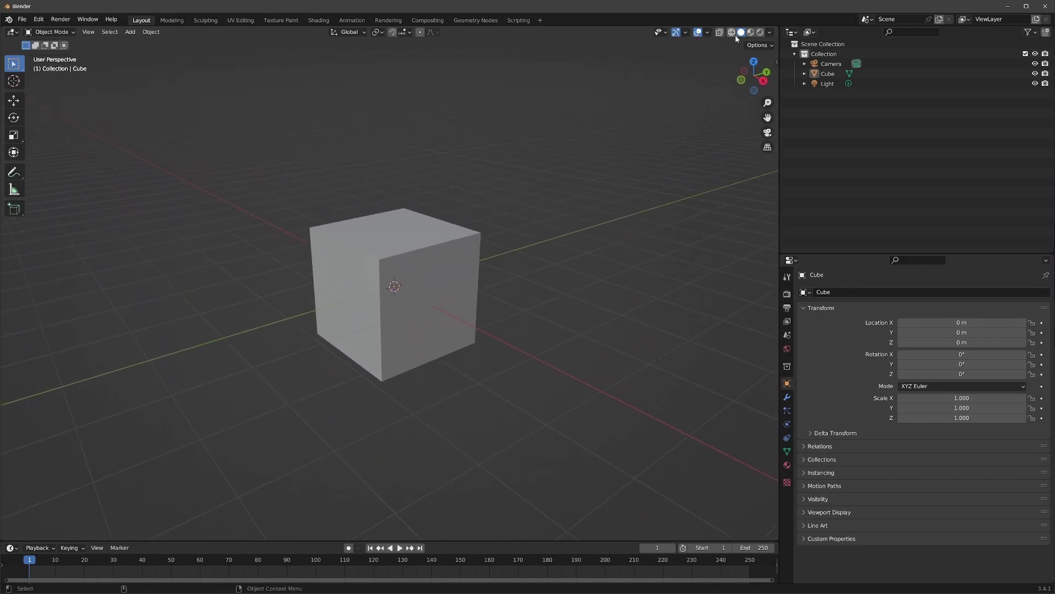
pyautogui.click(707, 32)
pyautogui.click(647, 196)
# Step: Split the 3D viewport, make the right area an Image Editor, and zoom its empty grid
pyautogui.moveTo(778, 27); pyautogui.dragTo(379, 31)
pyautogui.click(394, 33)
pyautogui.click(434, 69)
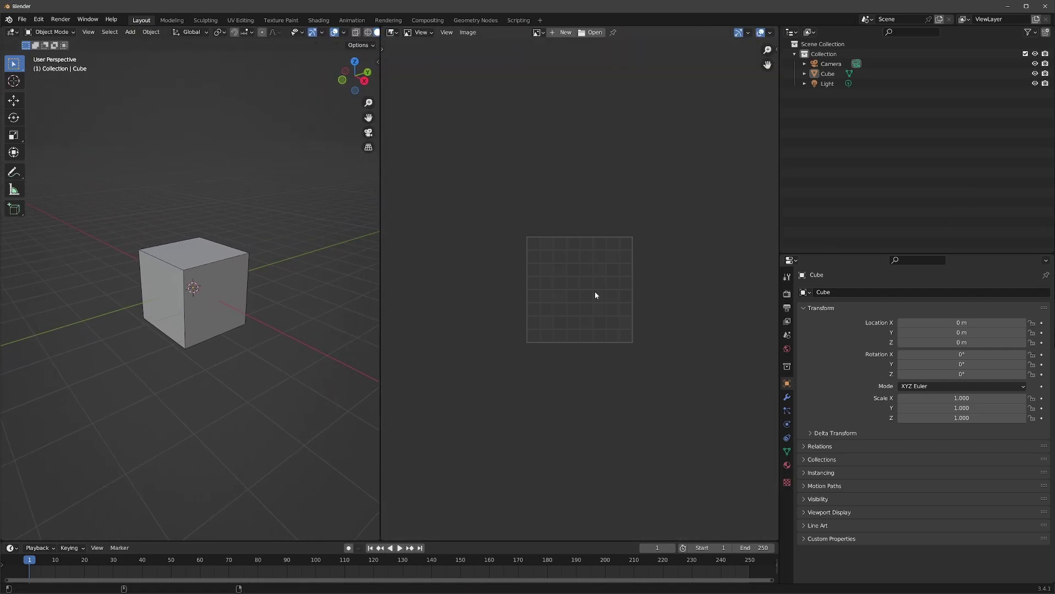
pyautogui.scroll(2, 596, 283)
pyautogui.keyDown('ctrl'); pyautogui.moveTo(588, 297); pyautogui.dragTo(570, 270, button='middle'); pyautogui.keyUp('ctrl')
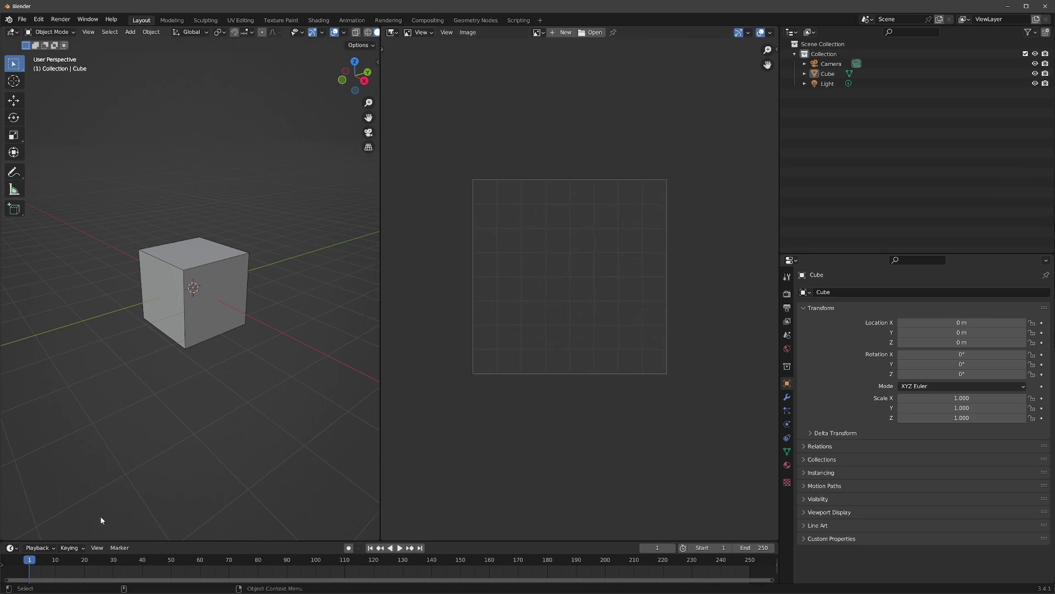
pyautogui.click(13, 547)
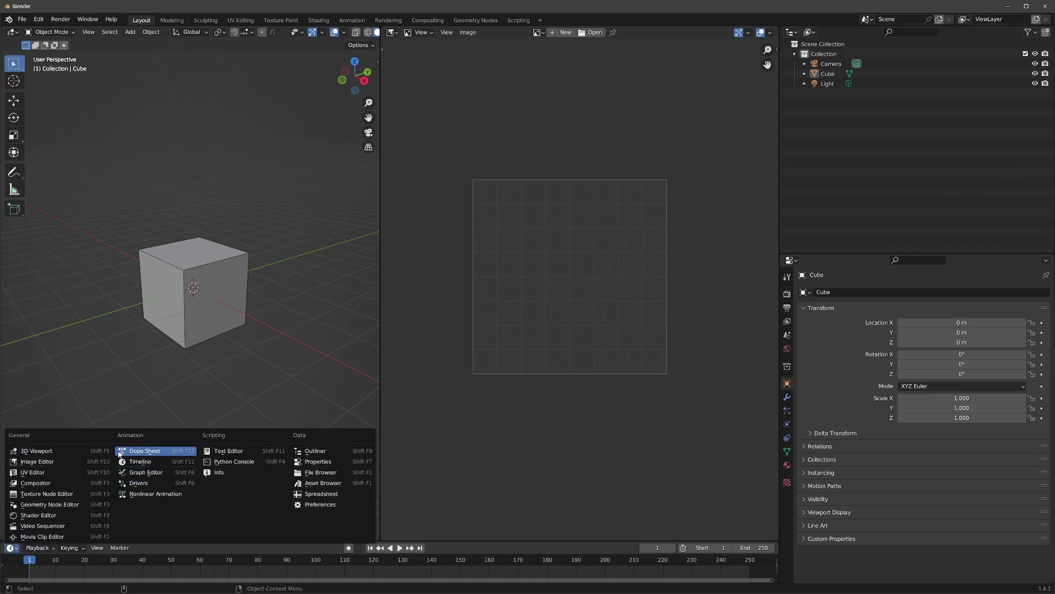
# Step: Turn the timeline into an enlarged Geometry Node Editor and add a Geometry Nodes modifier to the Cube
pyautogui.click(64, 505)
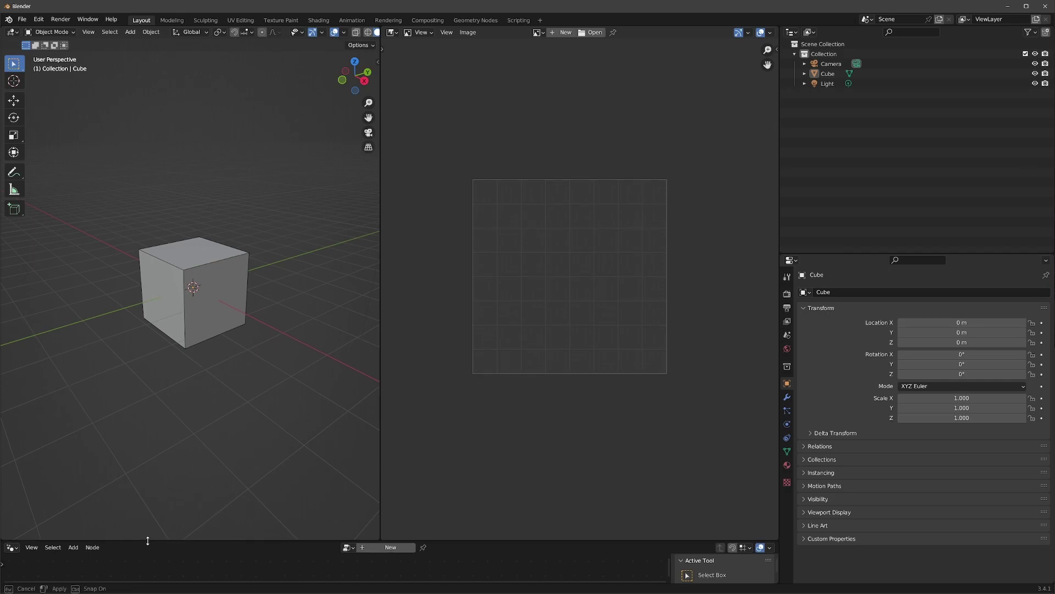
pyautogui.moveTo(147, 540); pyautogui.dragTo(219, 315)
pyautogui.click(823, 77)
pyautogui.click(786, 397)
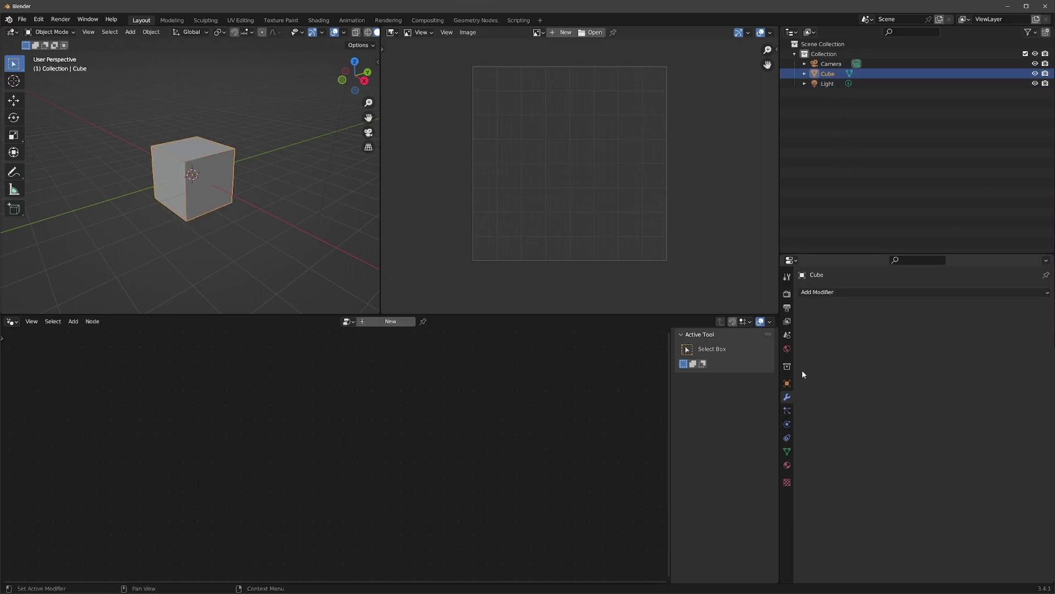
pyautogui.click(846, 292)
pyautogui.click(858, 383)
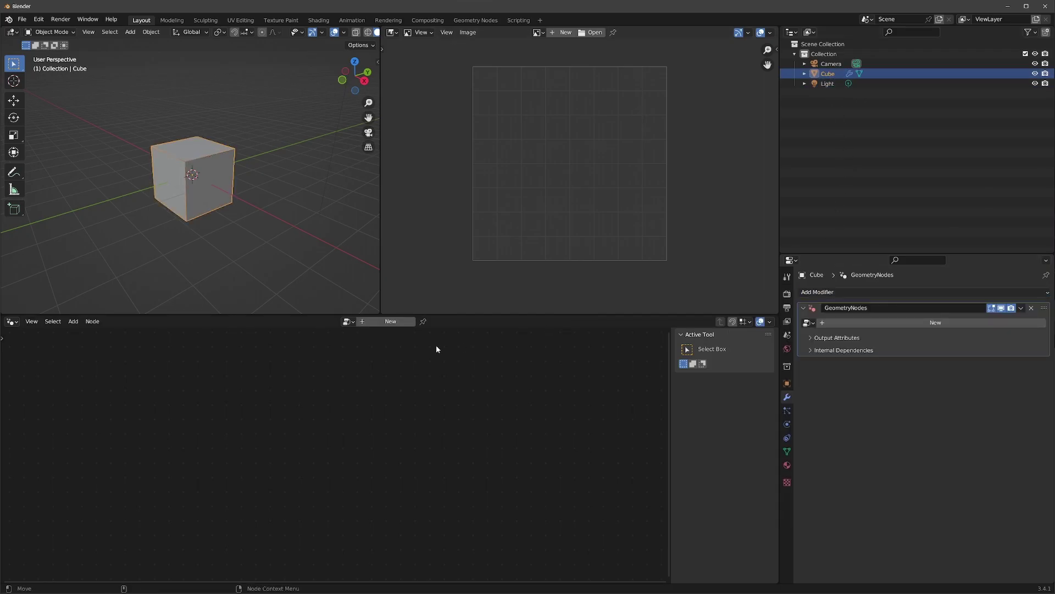
# Step: Create a new node group and frame its Group Input and Group Output nodes
pyautogui.click(389, 321)
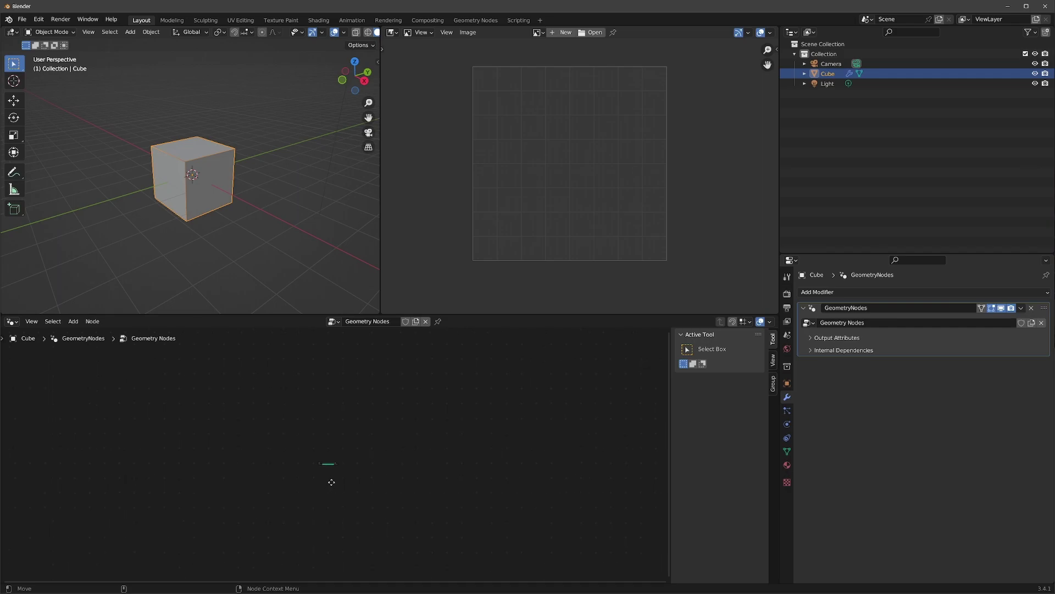
pyautogui.scroll(8, 332, 480)
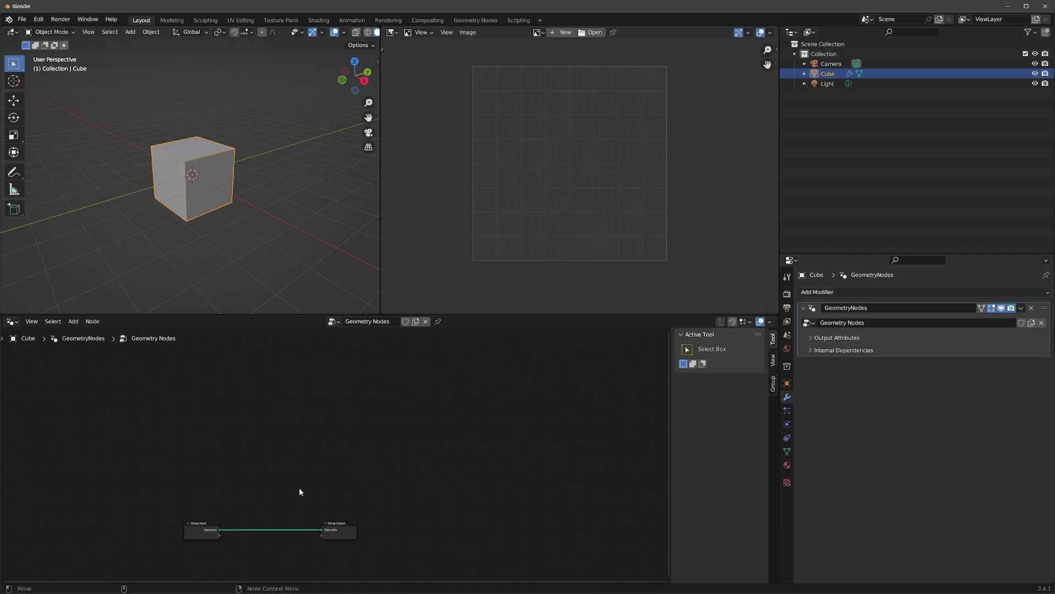
pyautogui.moveTo(300, 491); pyautogui.dragTo(387, 403, button='middle')
pyautogui.scroll(2, 379, 396)
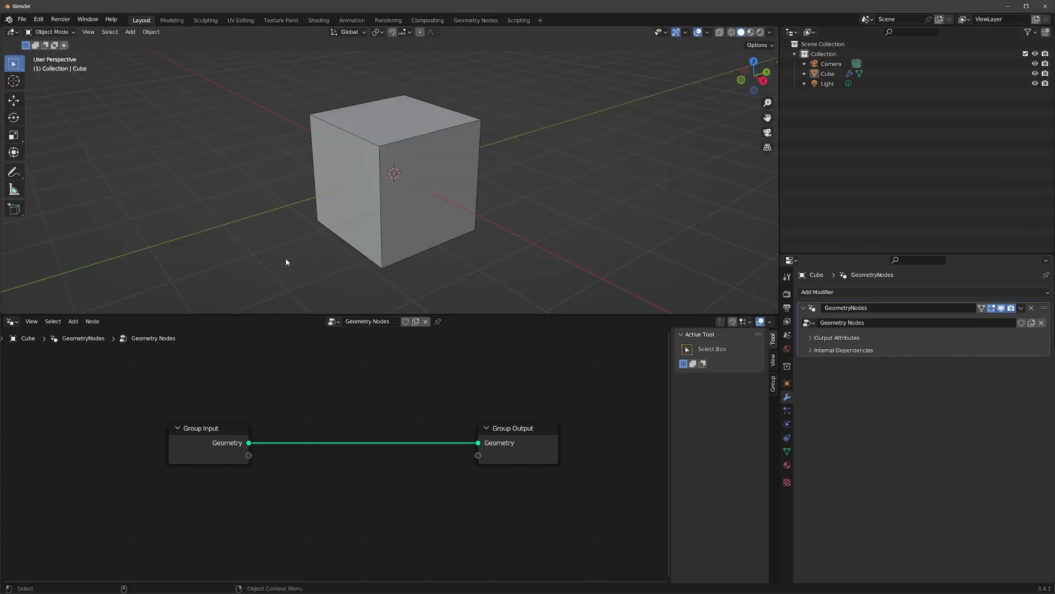
# Step: Enlarge the 3D view, then open Blender Preferences and resize and position its window
pyautogui.moveTo(257, 316); pyautogui.dragTo(258, 472)
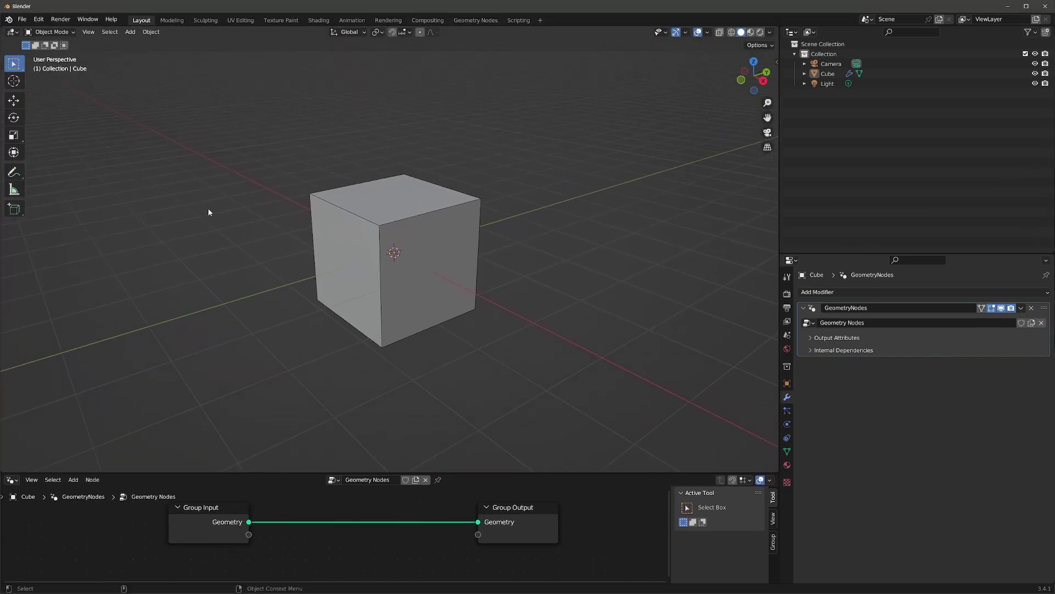
pyautogui.click(37, 20)
pyautogui.click(62, 159)
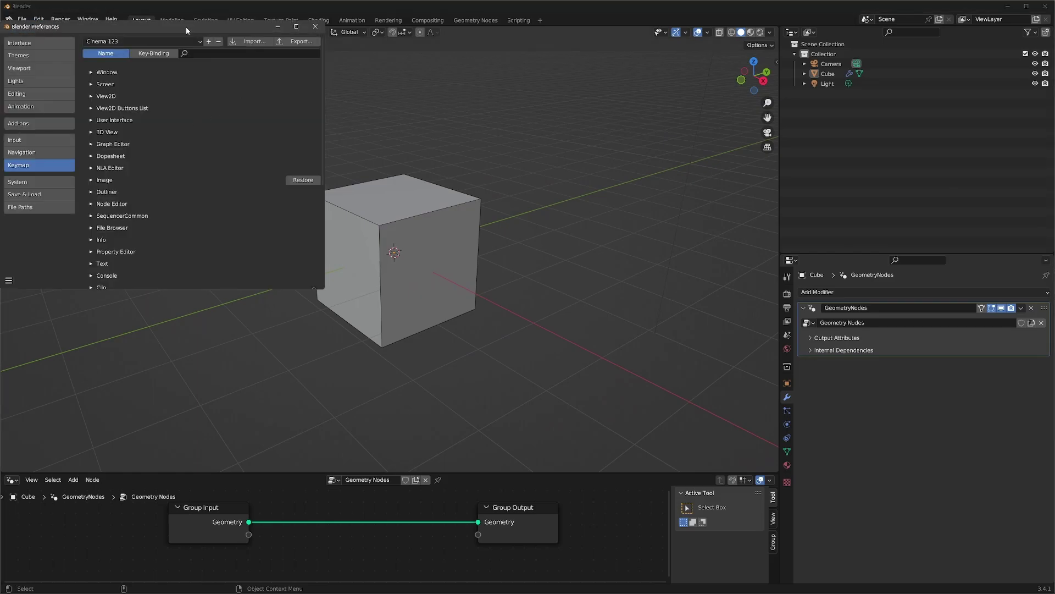
pyautogui.moveTo(184, 38); pyautogui.dragTo(270, 68)
pyautogui.moveTo(407, 327); pyautogui.dragTo(481, 415)
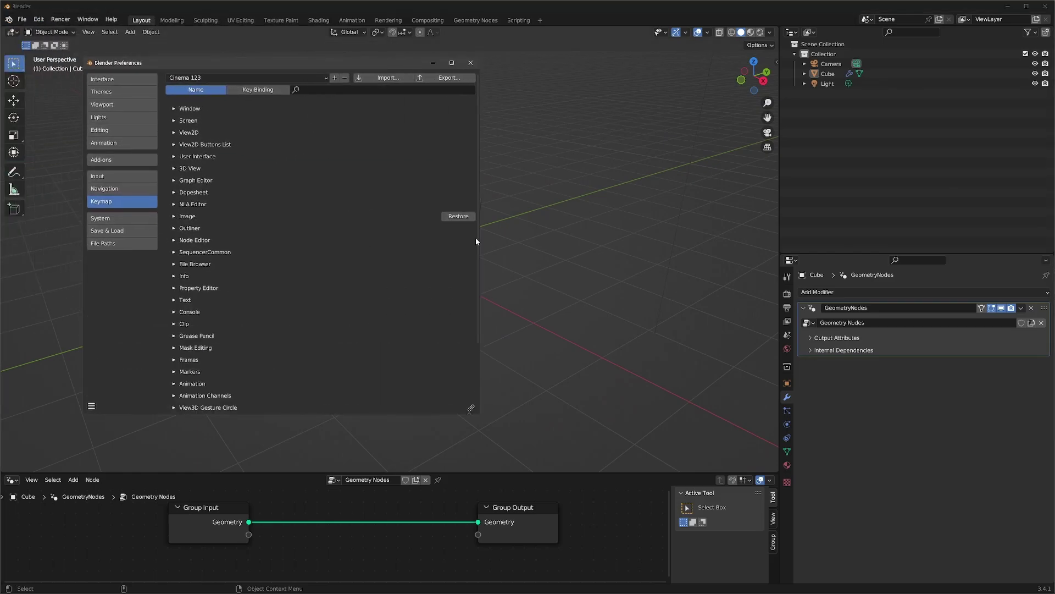
pyautogui.moveTo(342, 61); pyautogui.dragTo(364, 52)
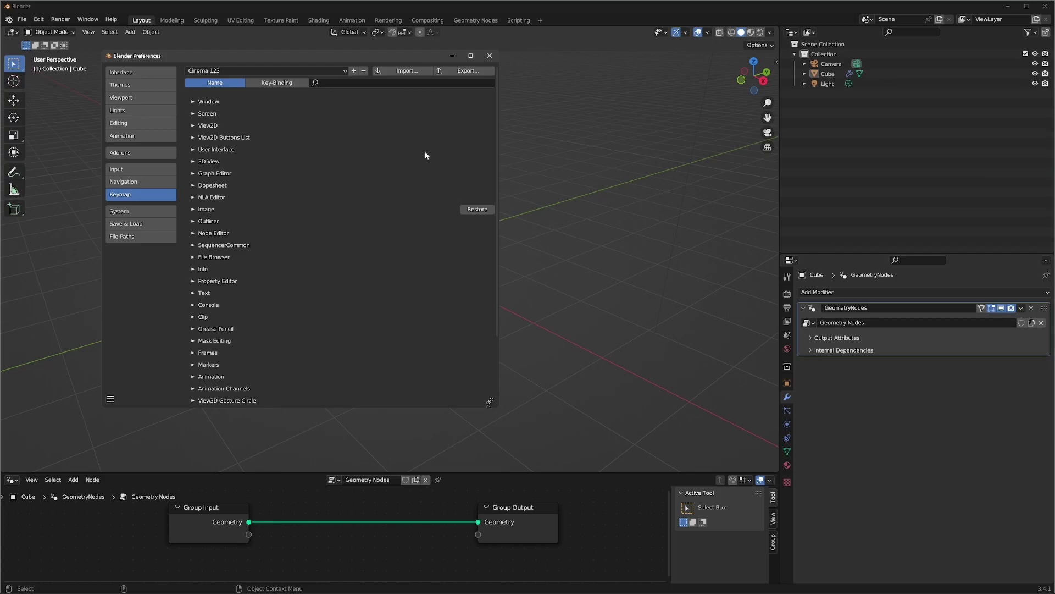
pyautogui.moveTo(268, 55); pyautogui.dragTo(273, 46)
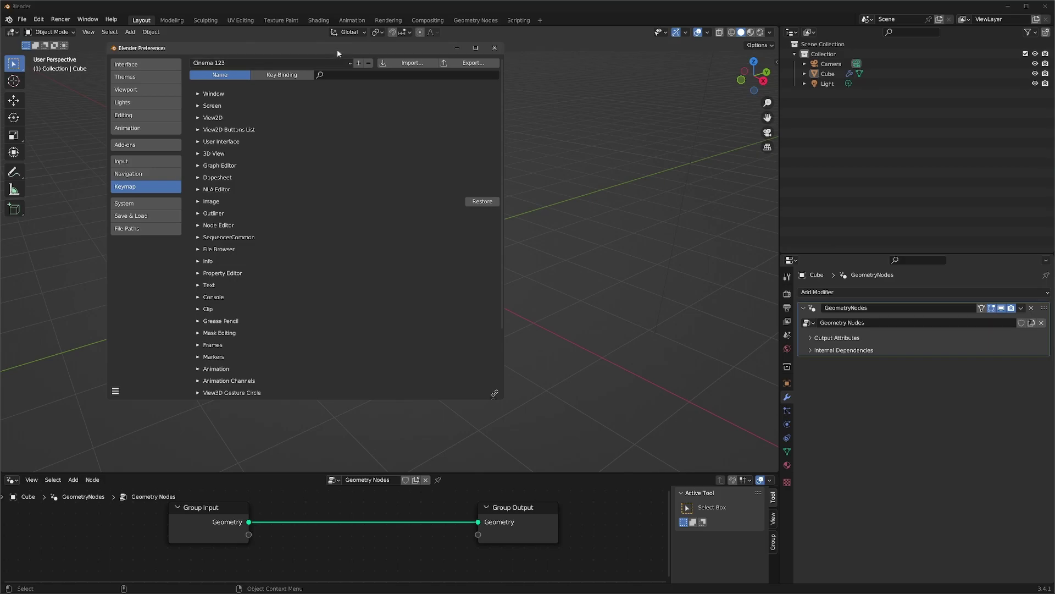
pyautogui.moveTo(337, 49); pyautogui.dragTo(341, 52)
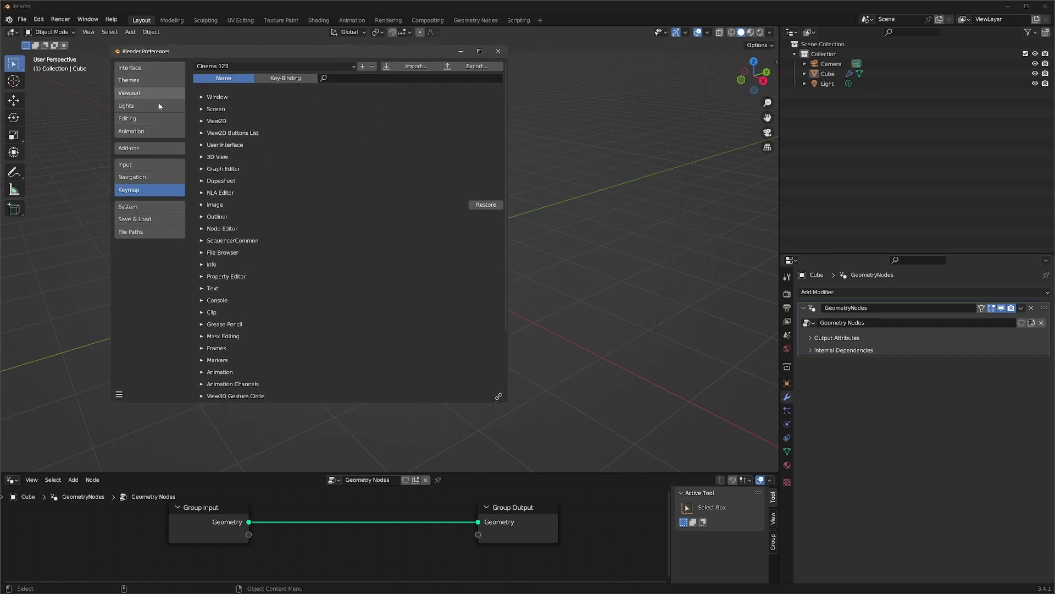
# Step: Show the Keymap section with name search and expand the 3D View category
pyautogui.click(151, 177)
pyautogui.click(157, 190)
pyautogui.click(160, 177)
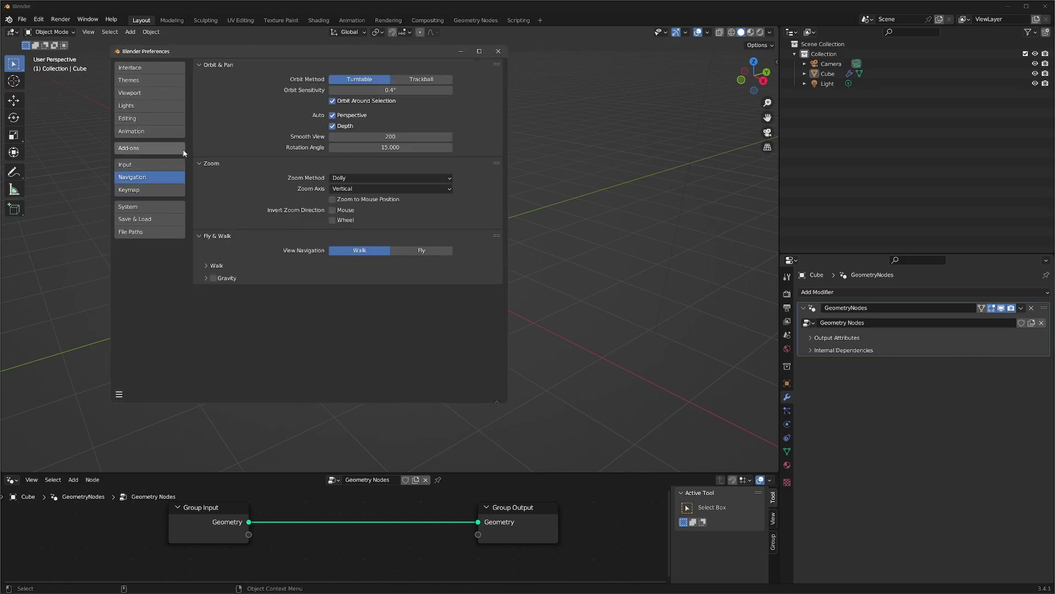
pyautogui.click(157, 189)
pyautogui.moveTo(309, 56); pyautogui.dragTo(315, 66)
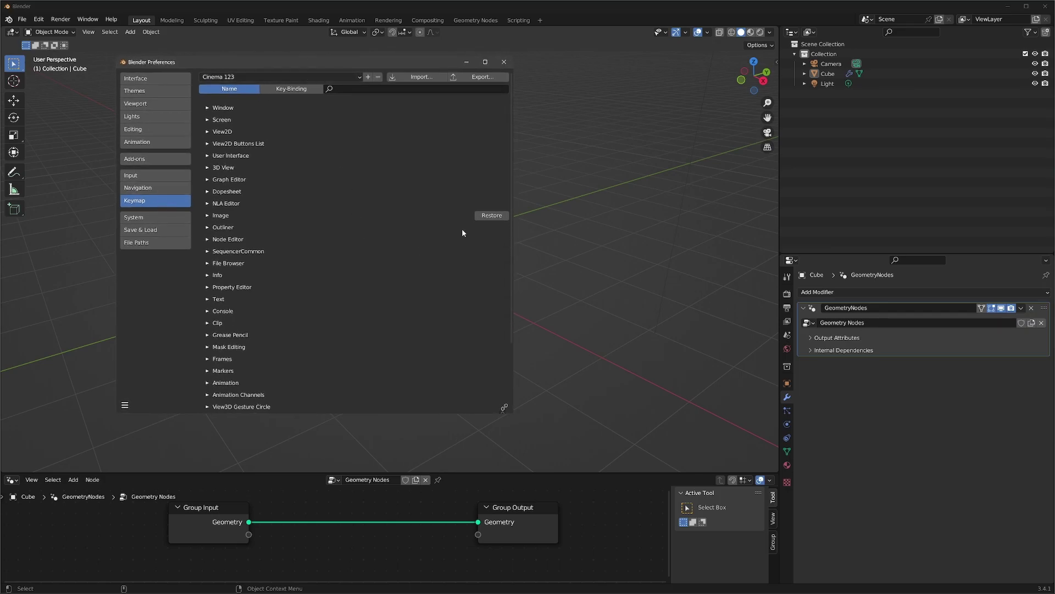
pyautogui.moveTo(512, 318); pyautogui.dragTo(419, 115)
pyautogui.moveTo(321, 63); pyautogui.dragTo(339, 66)
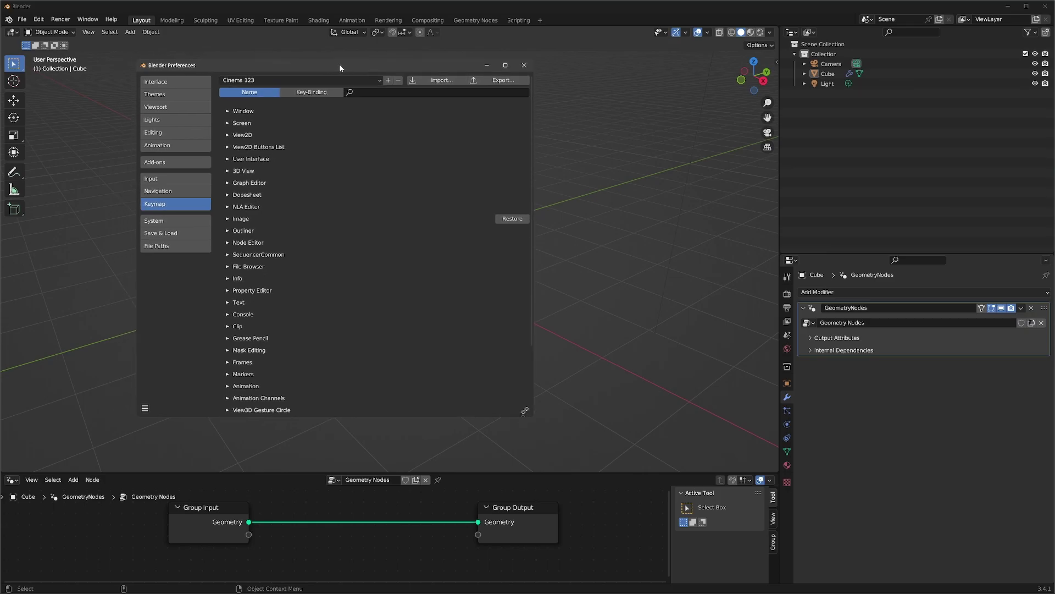
pyautogui.click(310, 94)
pyautogui.click(237, 92)
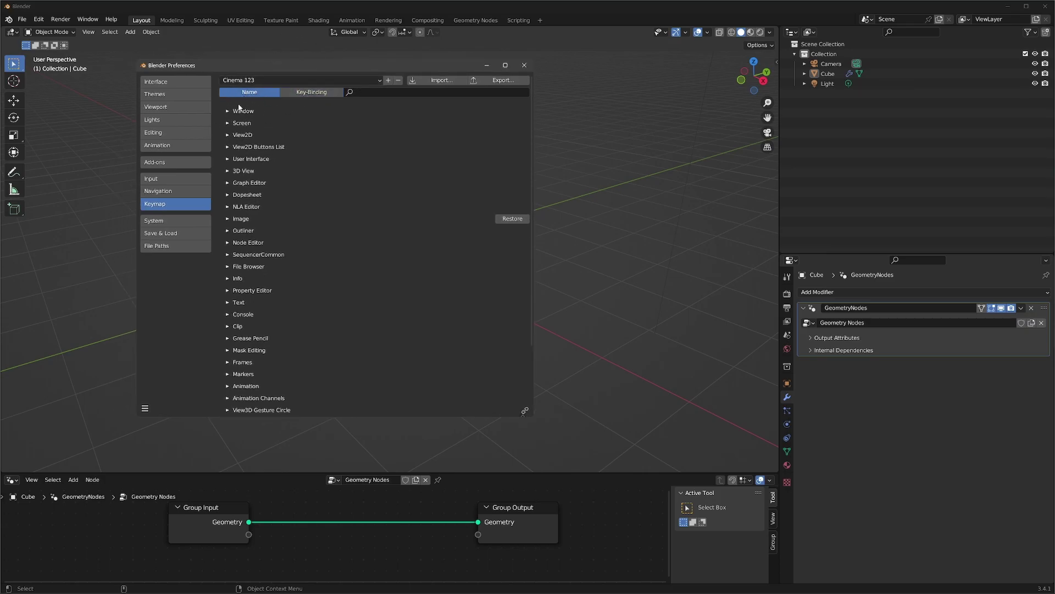
pyautogui.click(234, 170)
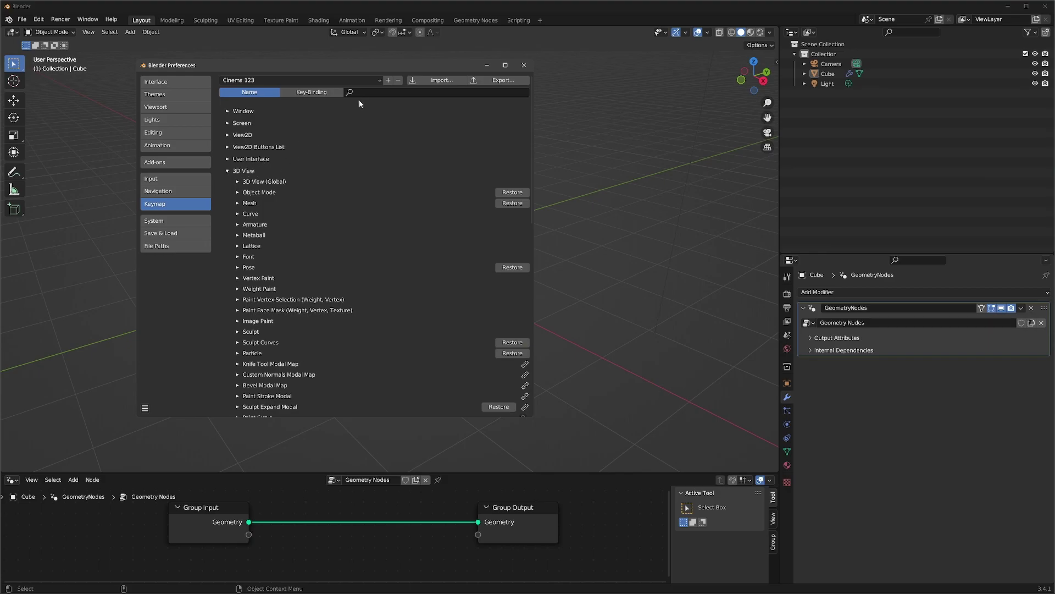
pyautogui.moveTo(380, 70); pyautogui.dragTo(362, 65)
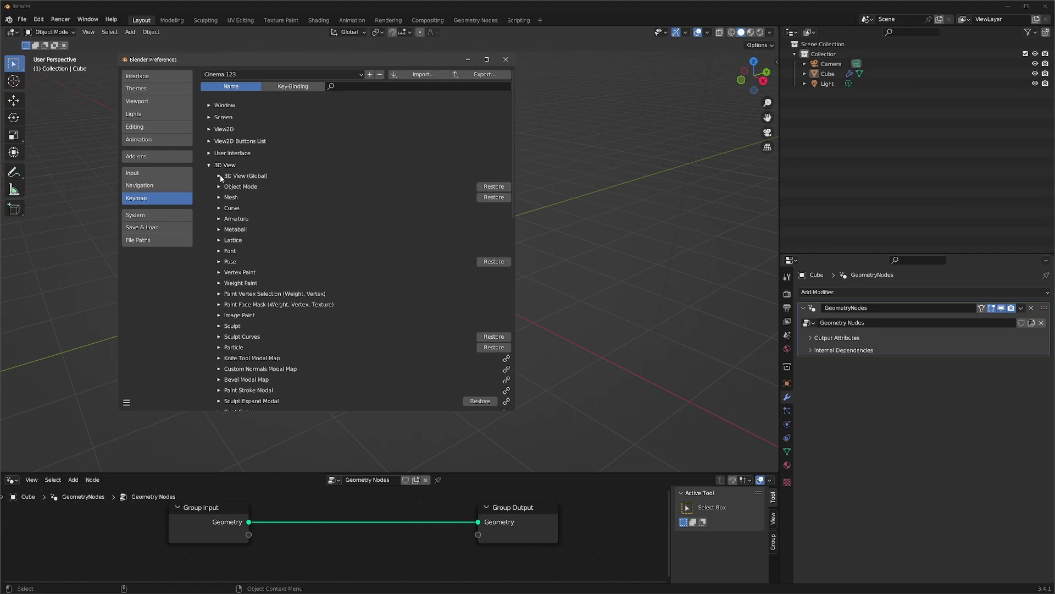
# Step: Expand 3D View (Global), widen the window, and show the Rotate View (3 Left Mouse) details
pyautogui.click(220, 176)
pyautogui.moveTo(514, 160); pyautogui.dragTo(567, 159)
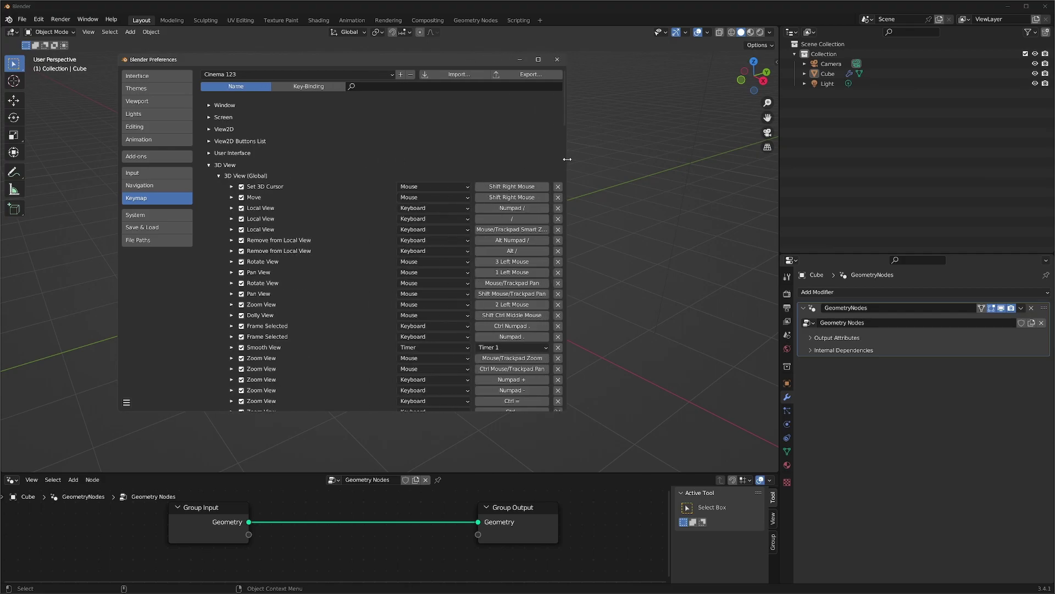
pyautogui.moveTo(563, 108)
pyautogui.mouseDown()
pyautogui.moveTo(561, 204)
pyautogui.moveTo(569, 115)
pyautogui.mouseUp()
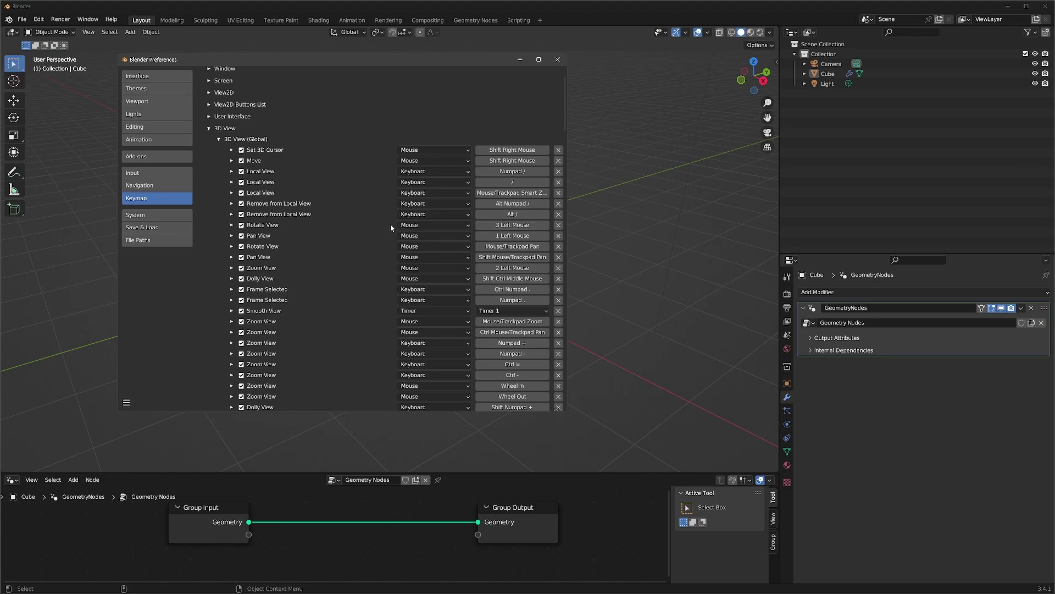
pyautogui.click(231, 225)
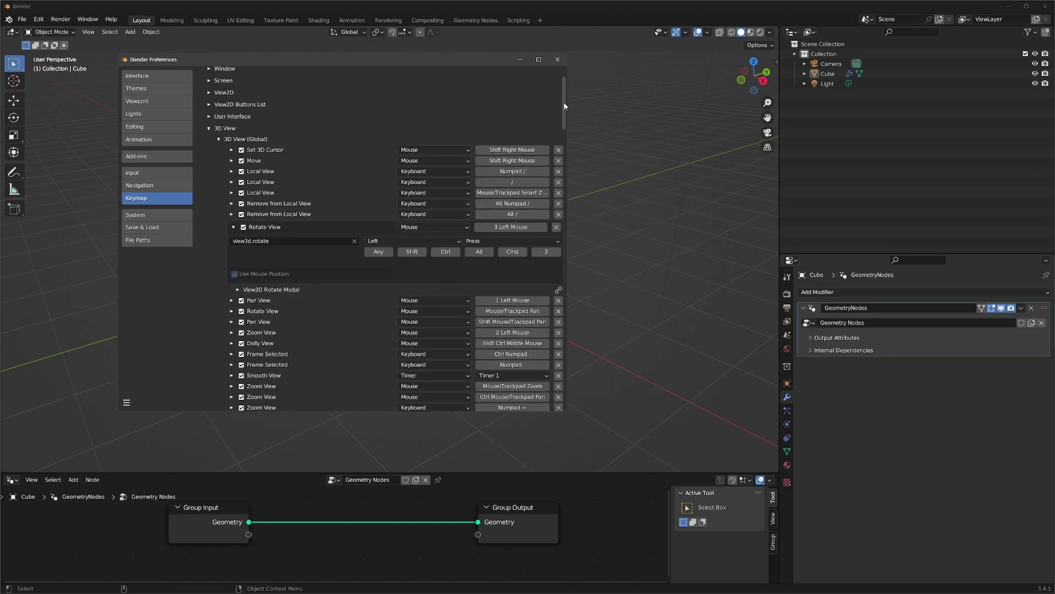
pyautogui.scroll(2, 565, 102)
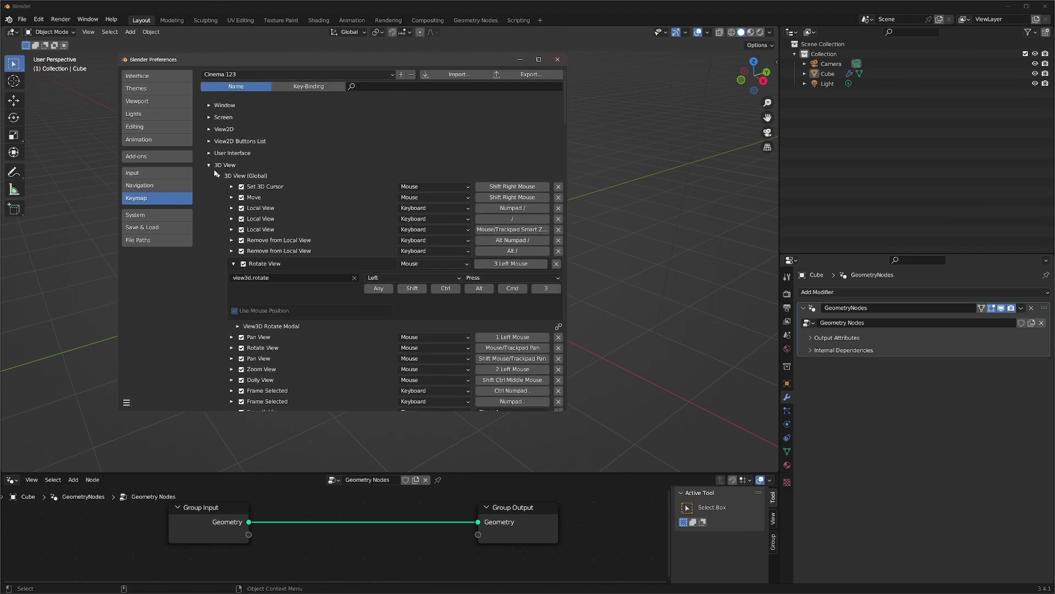
# Step: Change the keymap preset from Cinema 123 to the default Blender preset
pyautogui.click(391, 75)
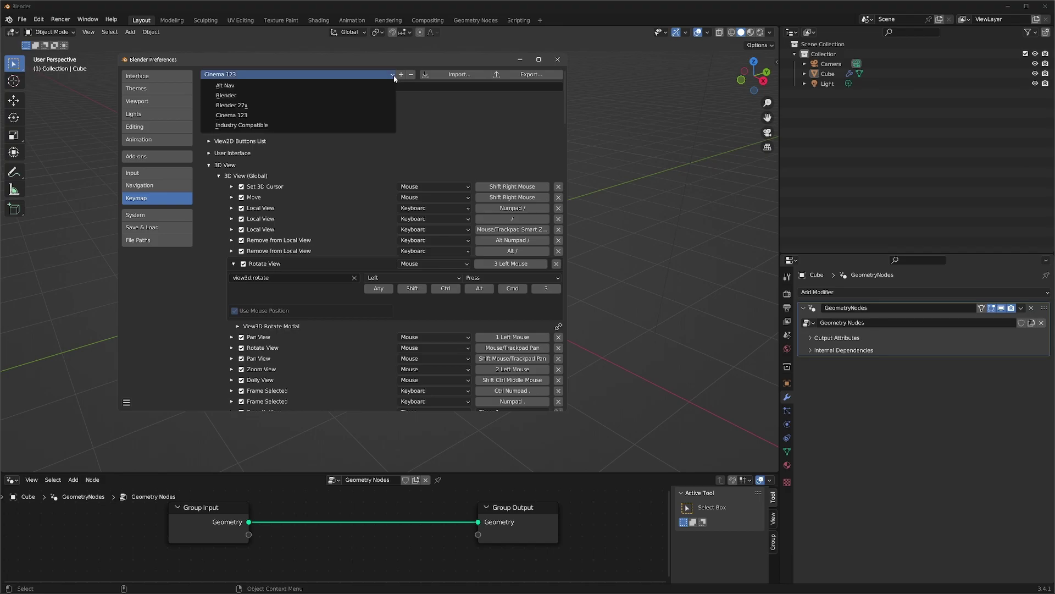
pyautogui.click(345, 72)
pyautogui.click(301, 77)
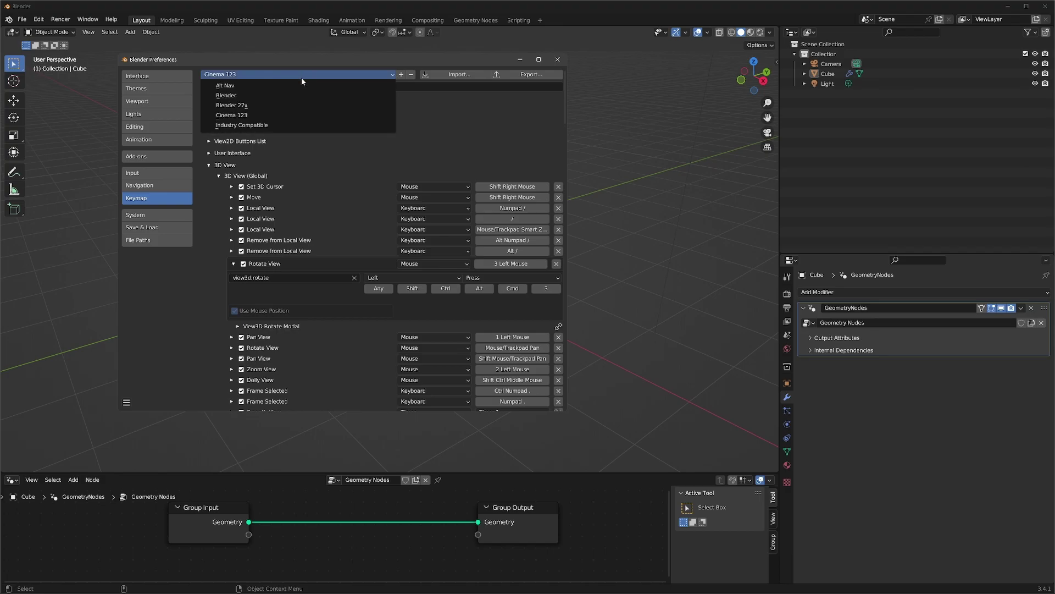
pyautogui.click(236, 96)
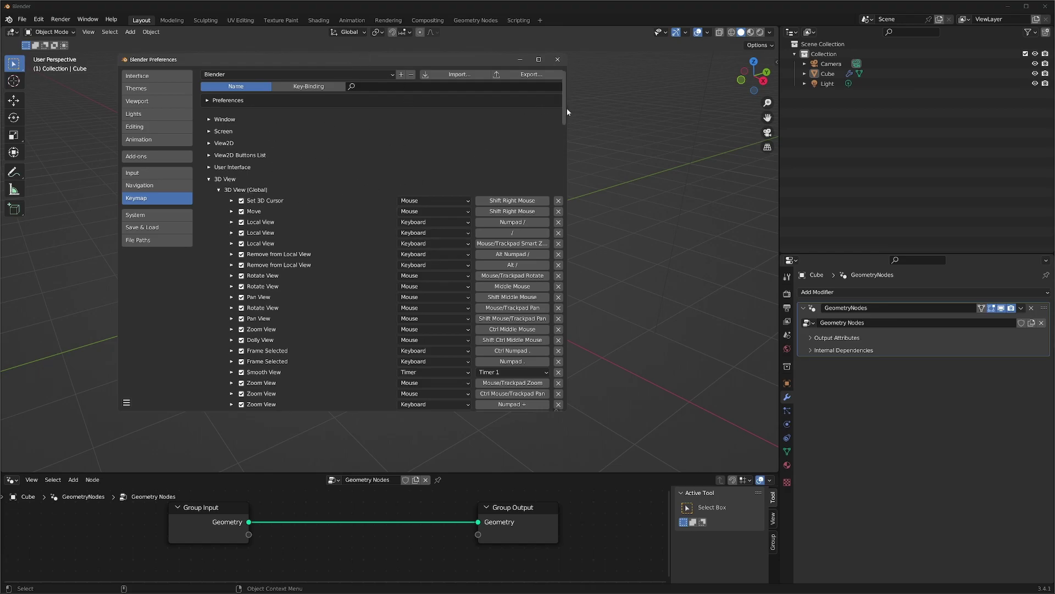
# Step: Rebind the first 3D View (Global) Rotate View entry to 3 plus Left Mouse
pyautogui.scroll(-3, 565, 118)
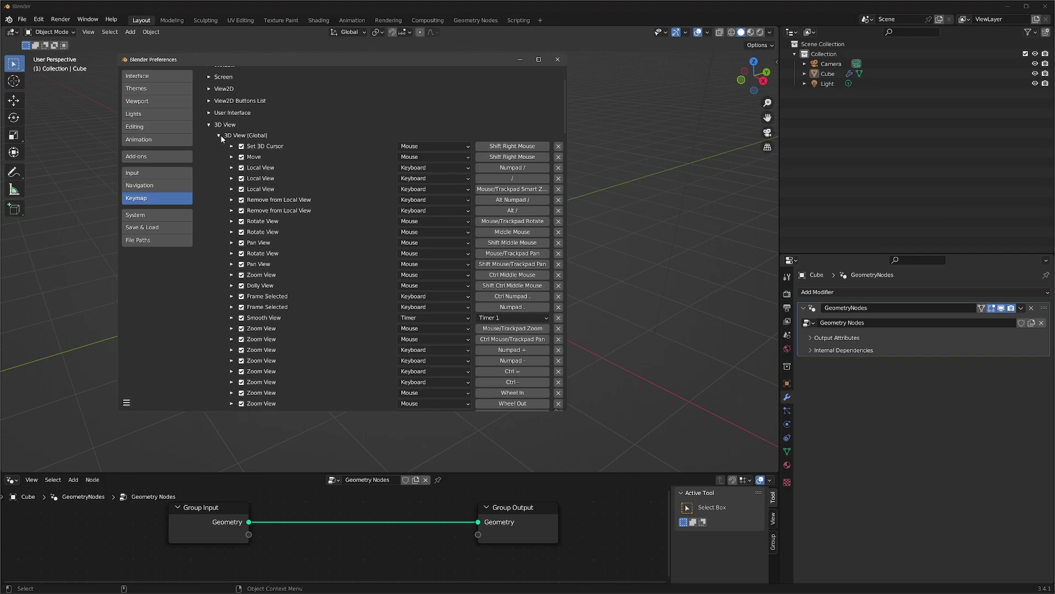
pyautogui.click(232, 221)
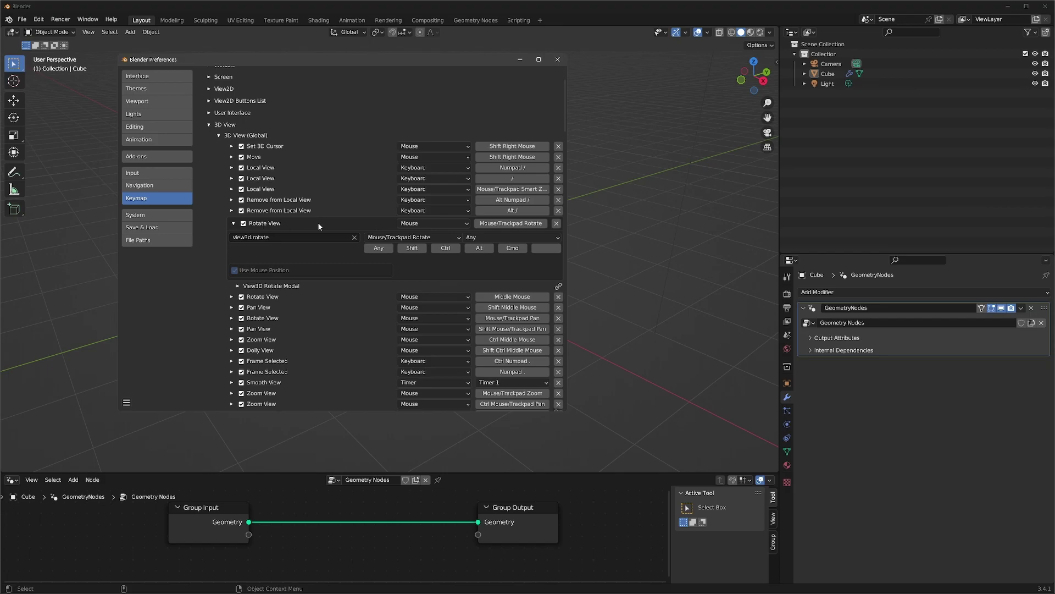
pyautogui.click(512, 224)
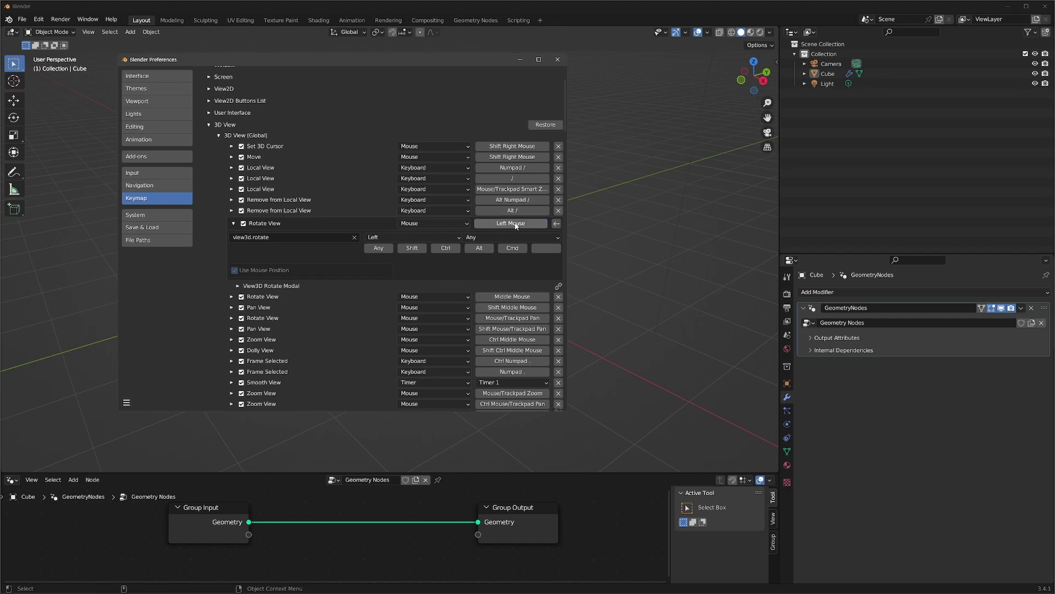
pyautogui.click(544, 249)
pyautogui.click(546, 248)
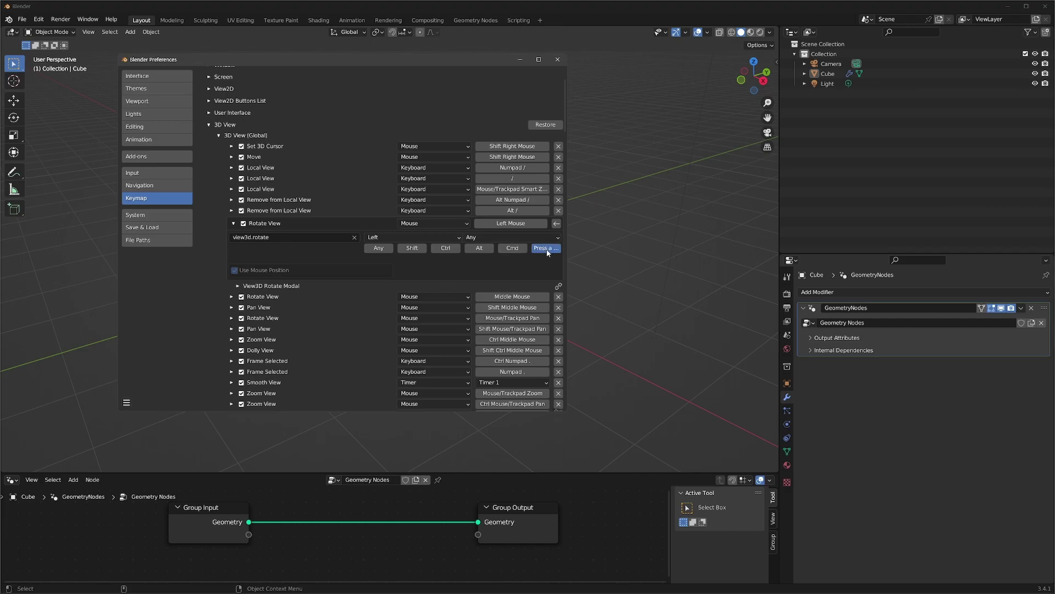
pyautogui.press('3')
# Step: Close Preferences, orbit the cube with 3 plus left-drag, then bring Preferences forward again
pyautogui.click(520, 99)
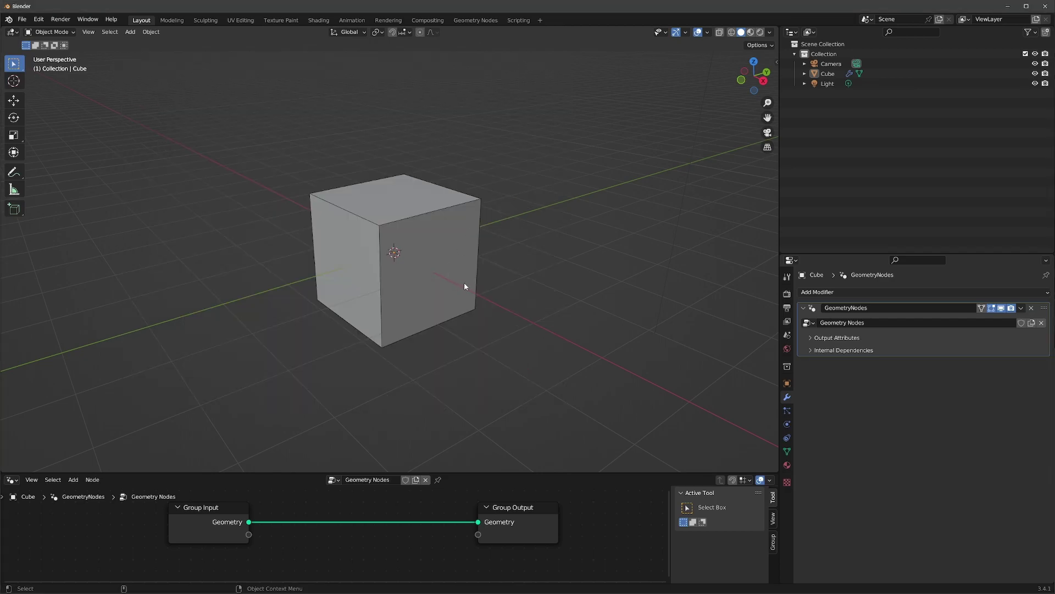
pyautogui.moveTo(466, 286); pyautogui.dragTo(424, 278, button='middle')
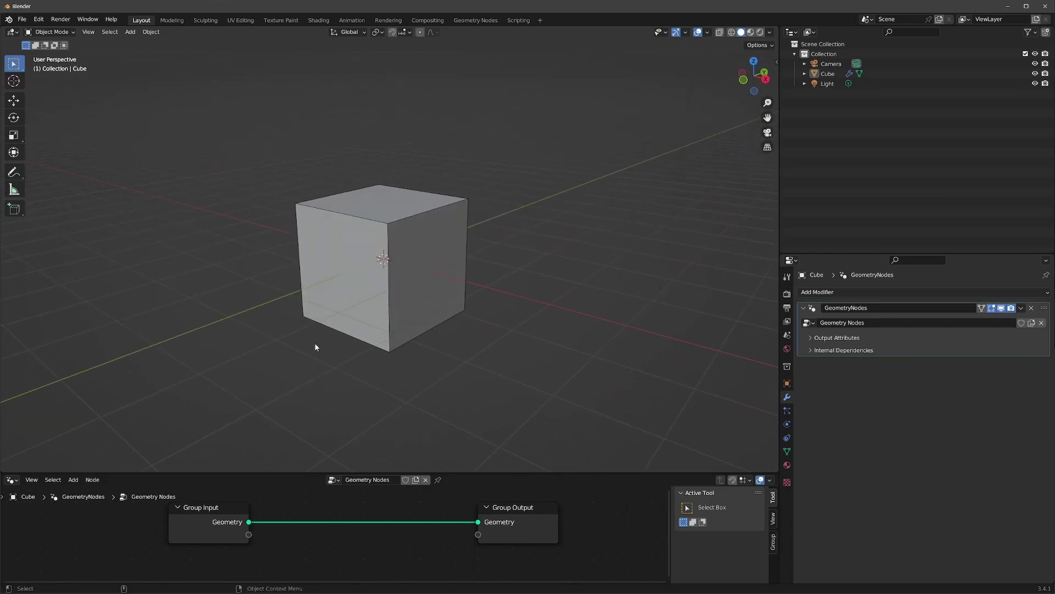
pyautogui.moveTo(262, 588)
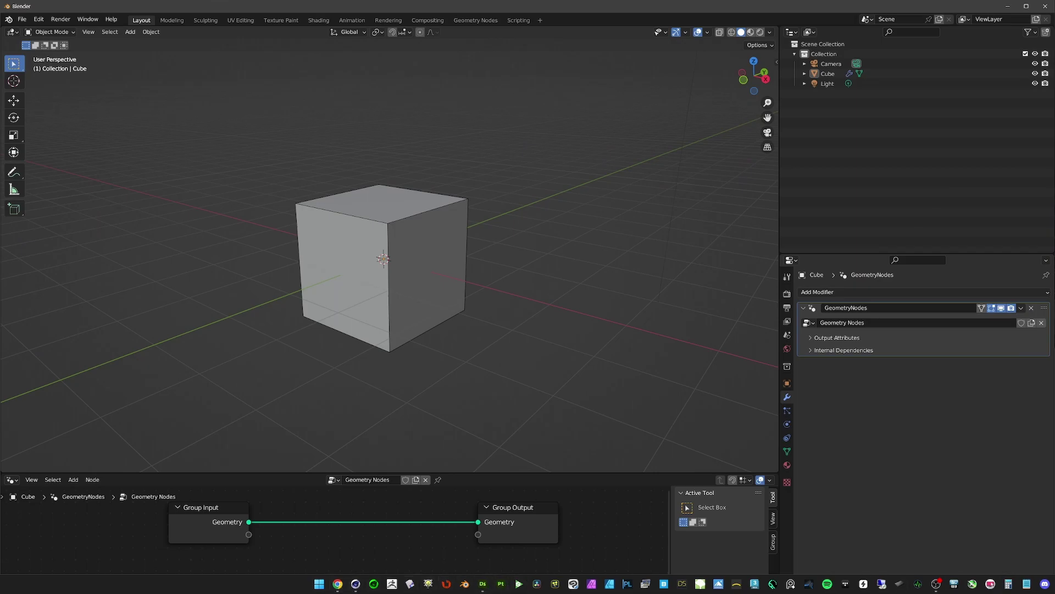
pyautogui.click(464, 584)
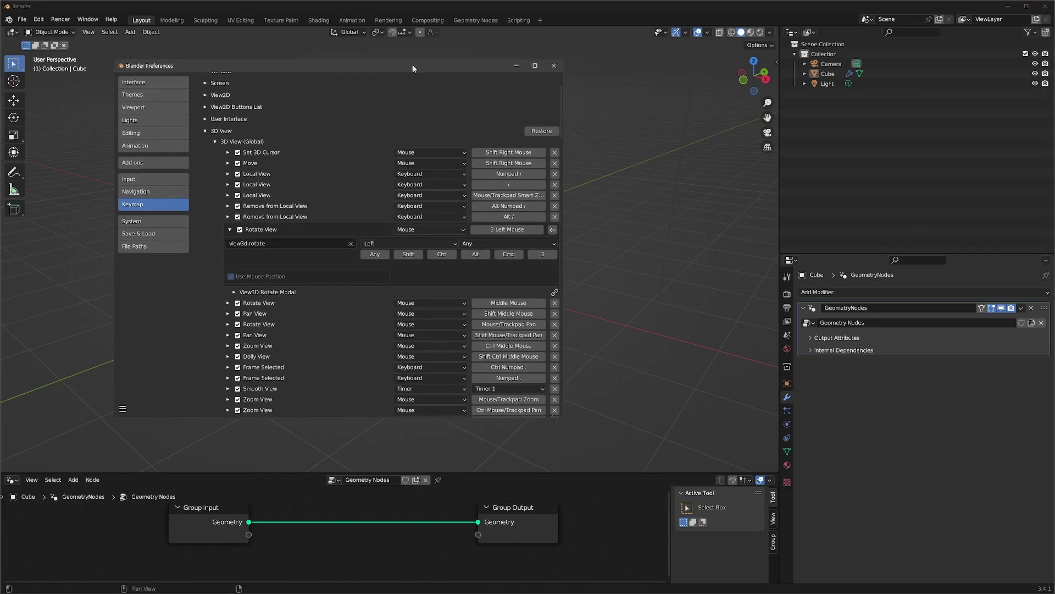
# Step: Rebind the second Rotate View entry to Left Mouse with key modifier 3
pyautogui.moveTo(411, 63); pyautogui.dragTo(410, 59)
pyautogui.click(229, 221)
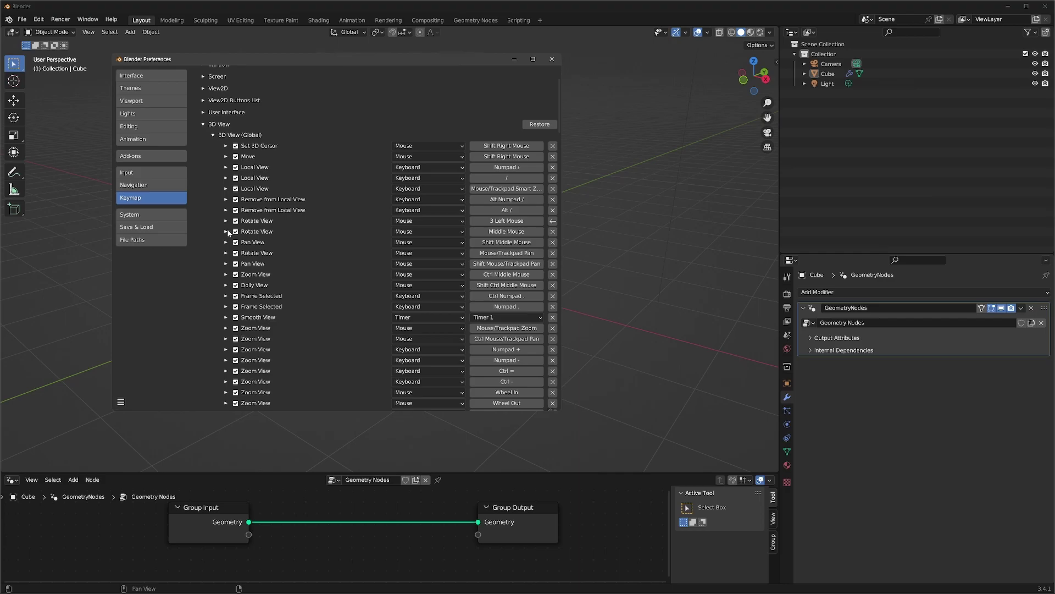
pyautogui.click(226, 231)
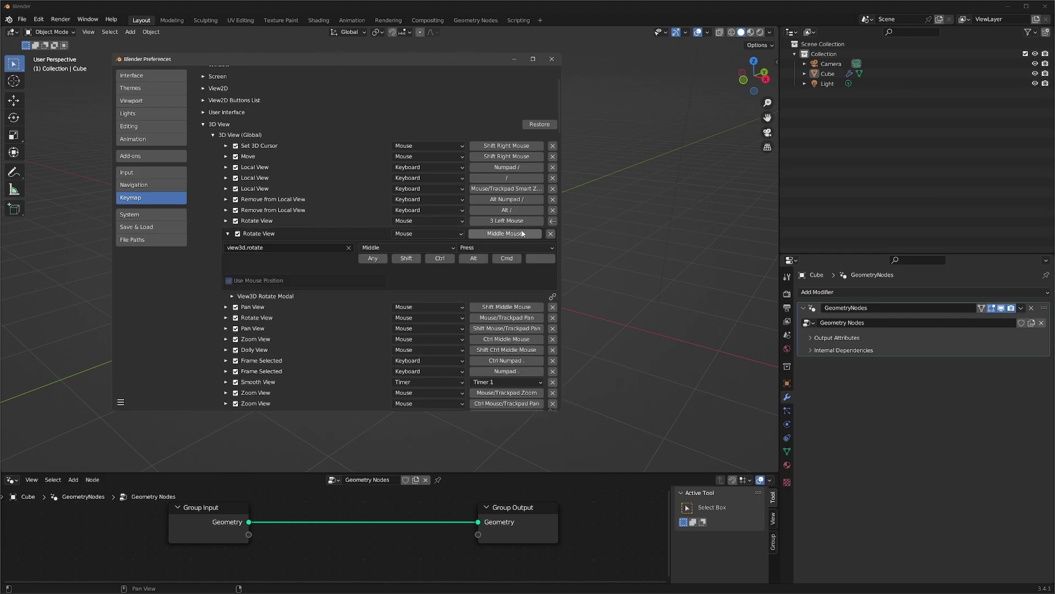
pyautogui.click(226, 220)
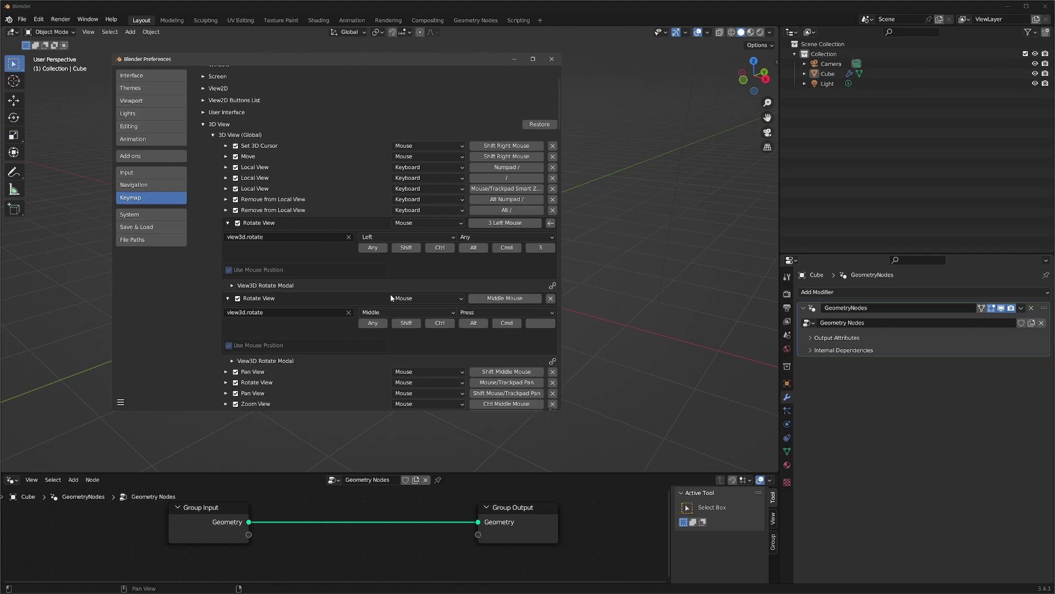
pyautogui.click(228, 223)
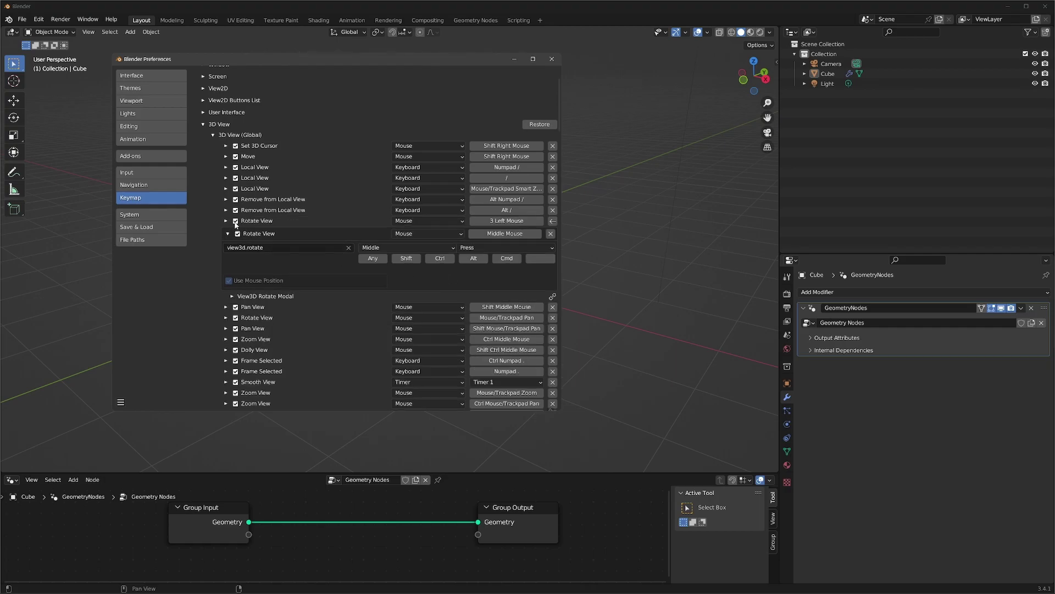
pyautogui.click(508, 237)
pyautogui.click(514, 237)
pyautogui.click(540, 258)
pyautogui.press('3')
# Step: Set Pan View to 1 plus Left Mouse, close Preferences, and test panning
pyautogui.click(233, 234)
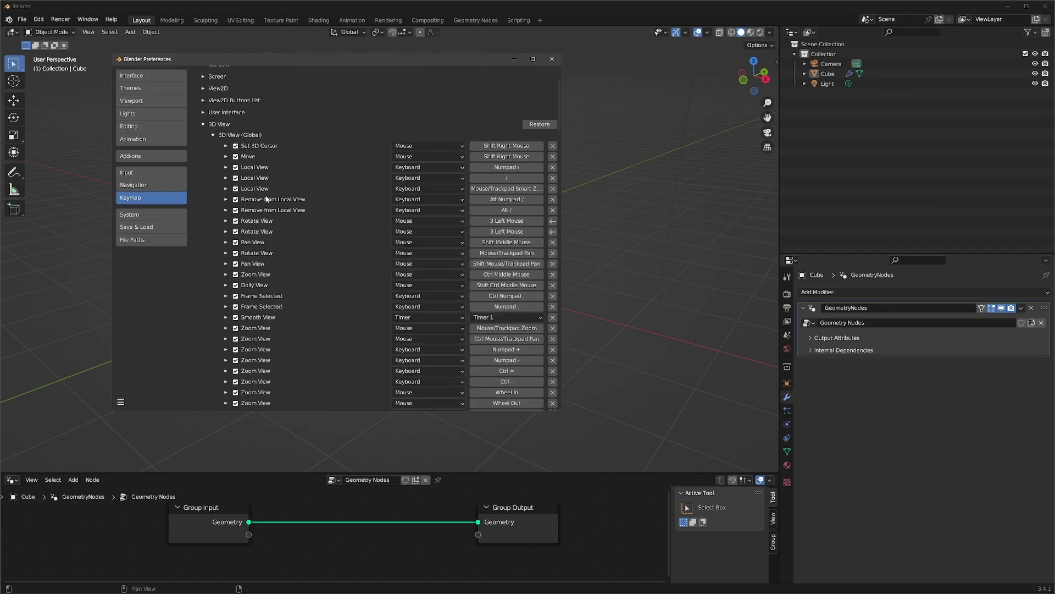
pyautogui.click(226, 242)
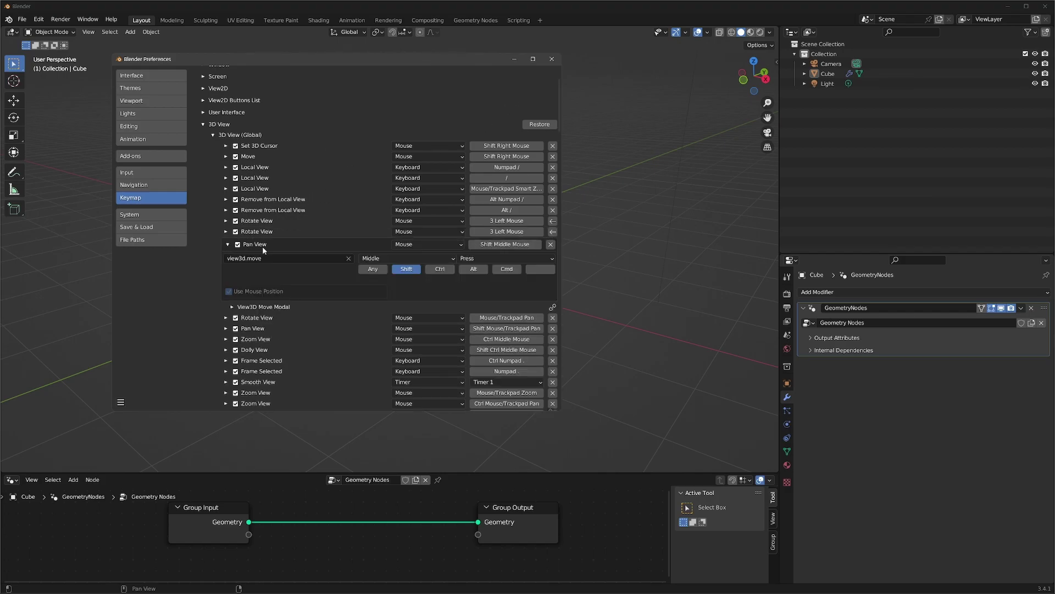
pyautogui.click(517, 244)
pyautogui.click(522, 246)
pyautogui.click(540, 269)
pyautogui.press('1')
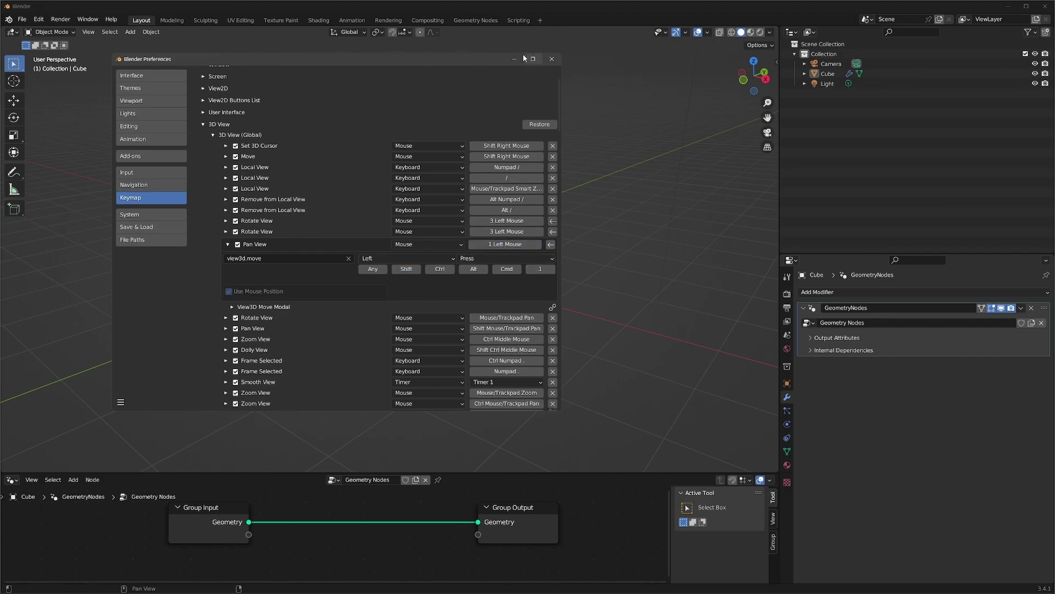
pyautogui.click(552, 59)
pyautogui.moveTo(482, 262); pyautogui.dragTo(412, 223)
# Step: Reopen the Keymap preferences and collapse the 3D View category
pyautogui.click(37, 20)
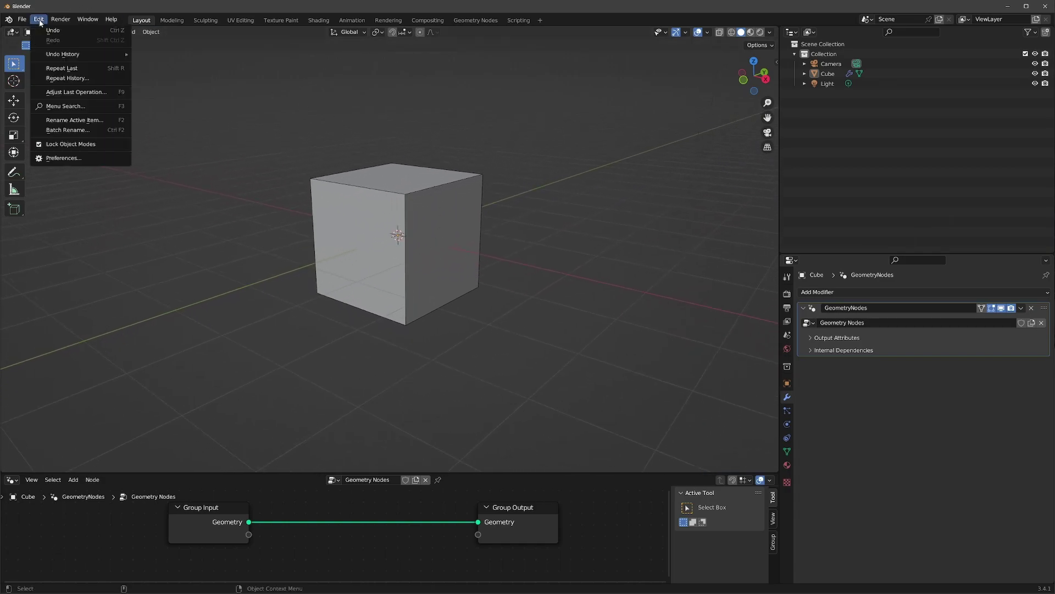
pyautogui.click(53, 158)
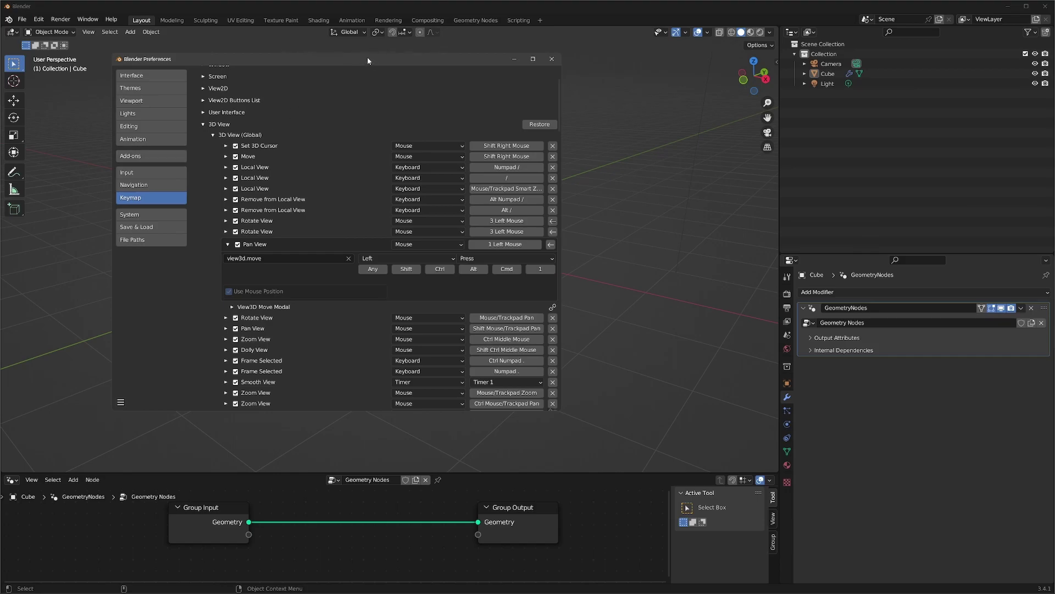
pyautogui.click(202, 135)
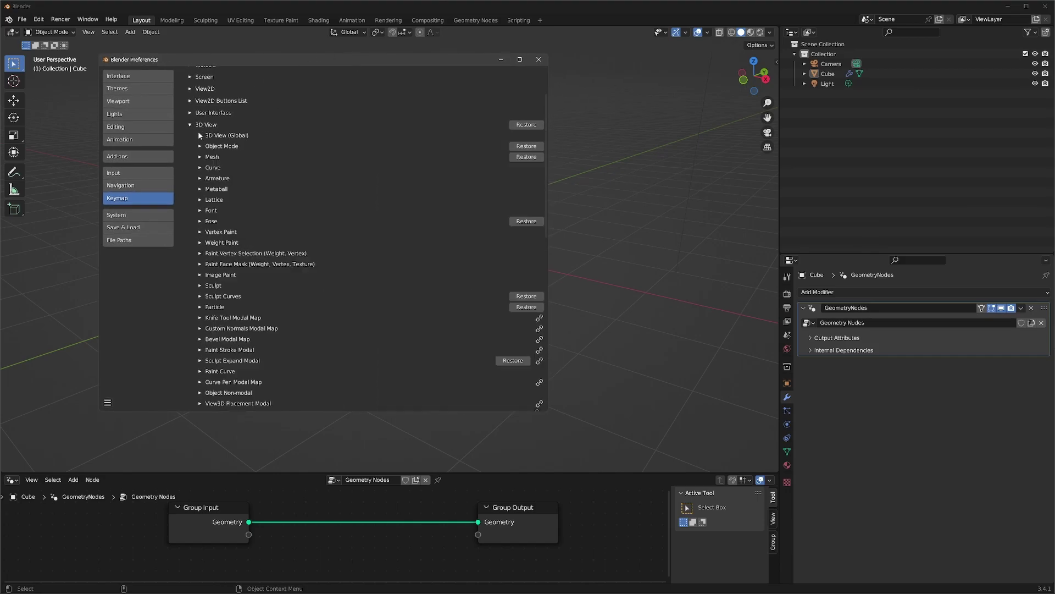
pyautogui.click(190, 124)
pyautogui.scroll(3, 543, 196)
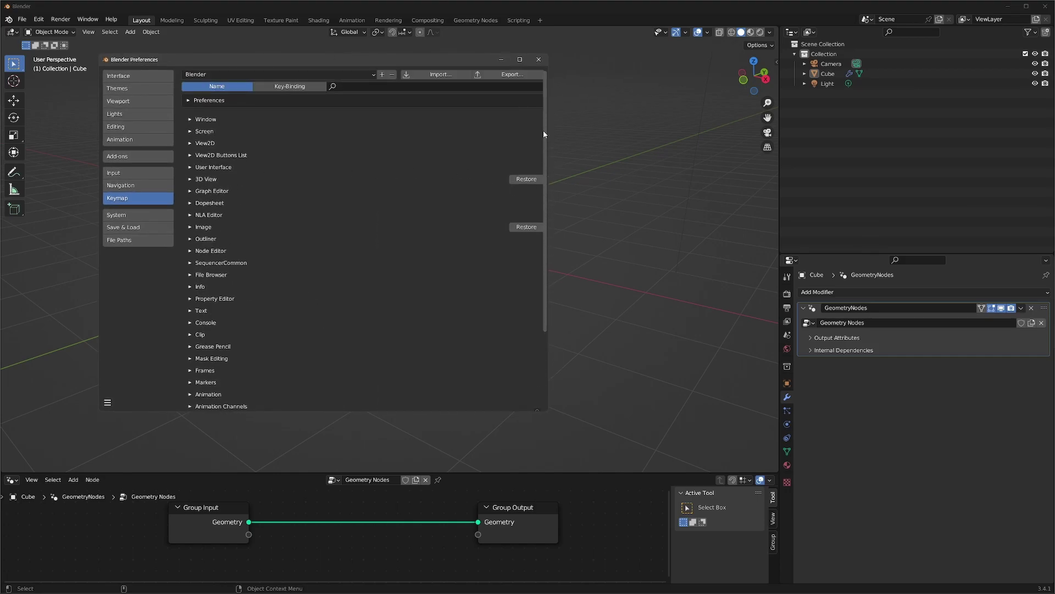
pyautogui.moveTo(371, 56); pyautogui.dragTo(364, 65)
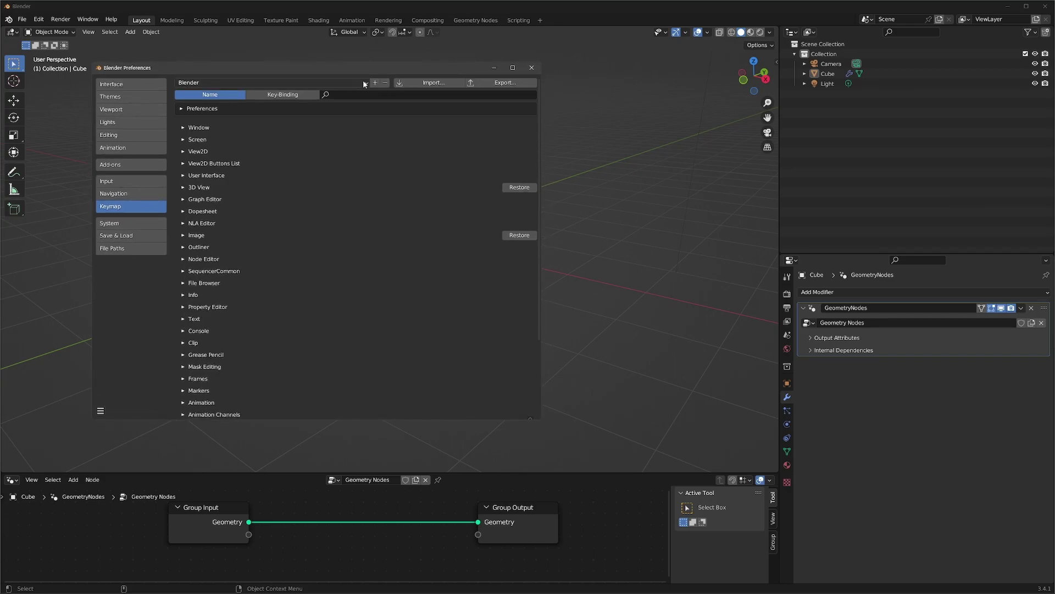
# Step: Save the keymap as a new Cinema 123 preset, select it, and expand 3D View (Global)
pyautogui.click(376, 83)
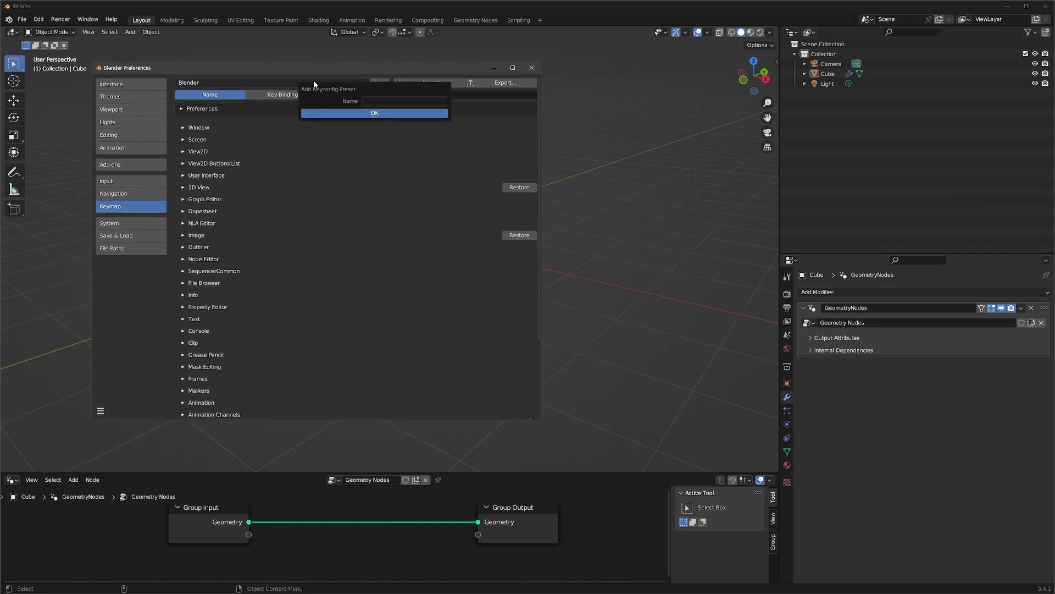
pyautogui.click(351, 116)
pyautogui.click(368, 84)
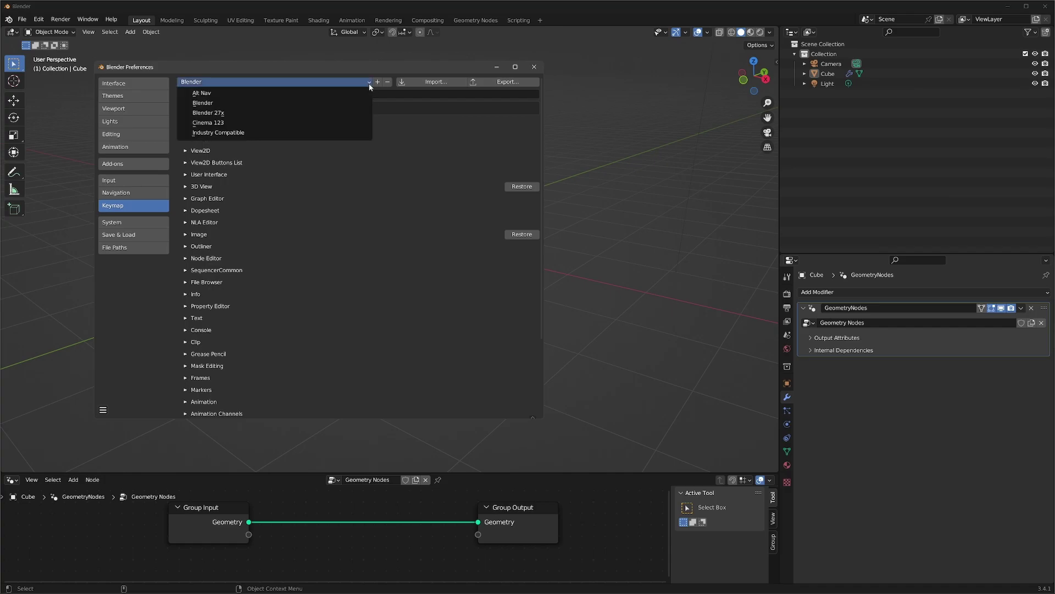
pyautogui.click(217, 124)
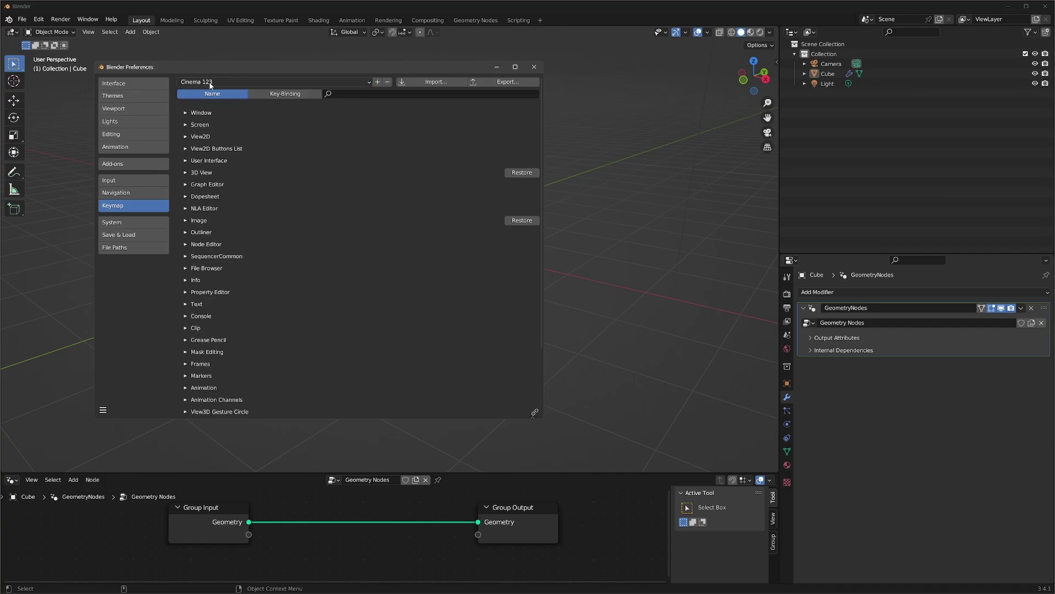
pyautogui.click(186, 173)
pyautogui.click(197, 183)
# Step: Collapse 3D View and inspect View2D's Pan View (1, 3) and Zoom (2) Left Mouse bindings
pyautogui.scroll(-2, 539, 127)
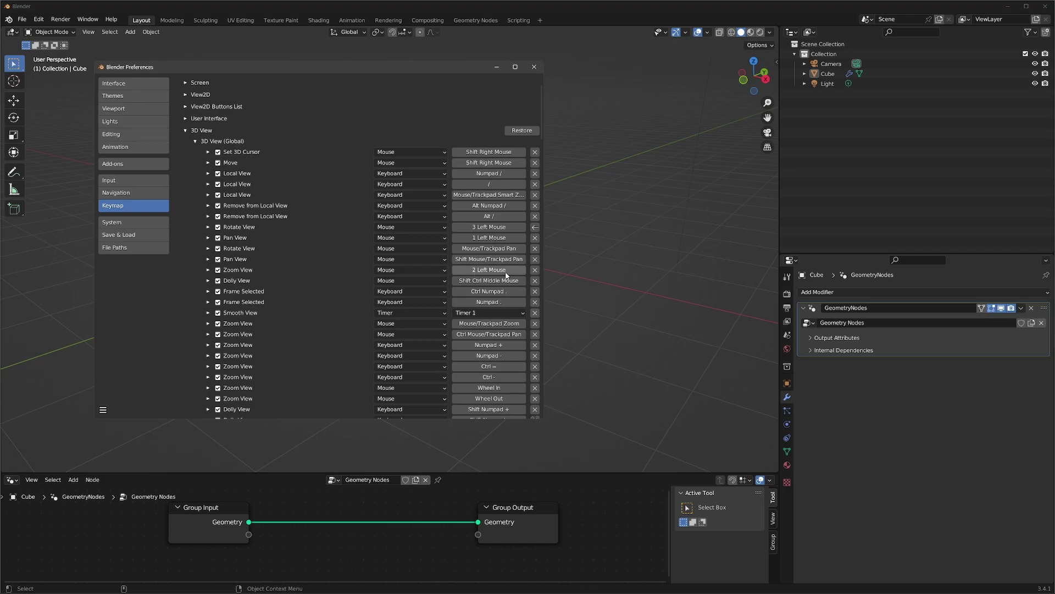
pyautogui.moveTo(541, 132); pyautogui.dragTo(546, 110)
pyautogui.click(196, 183)
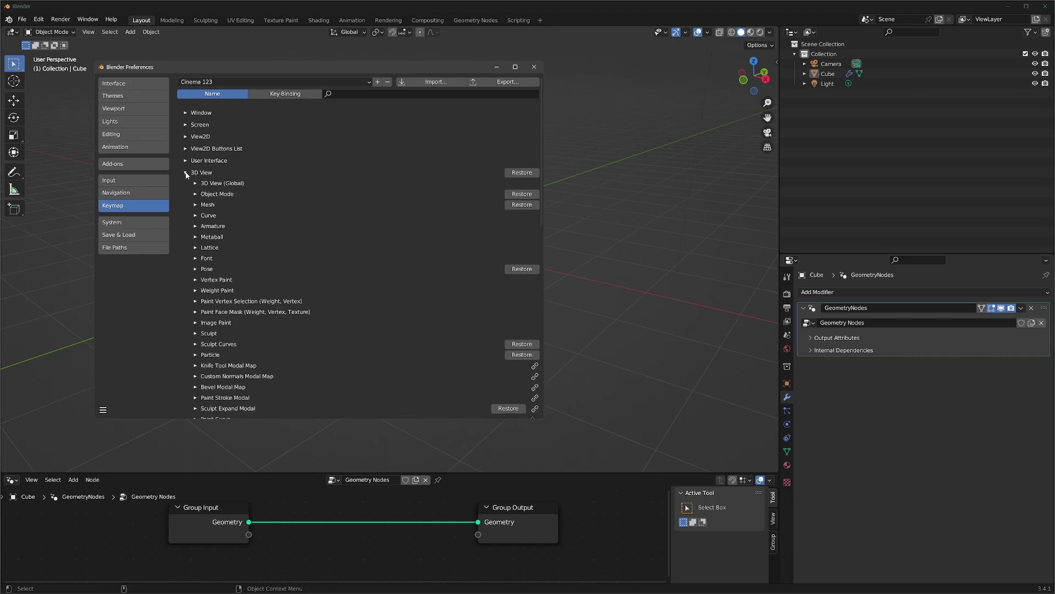
pyautogui.click(186, 173)
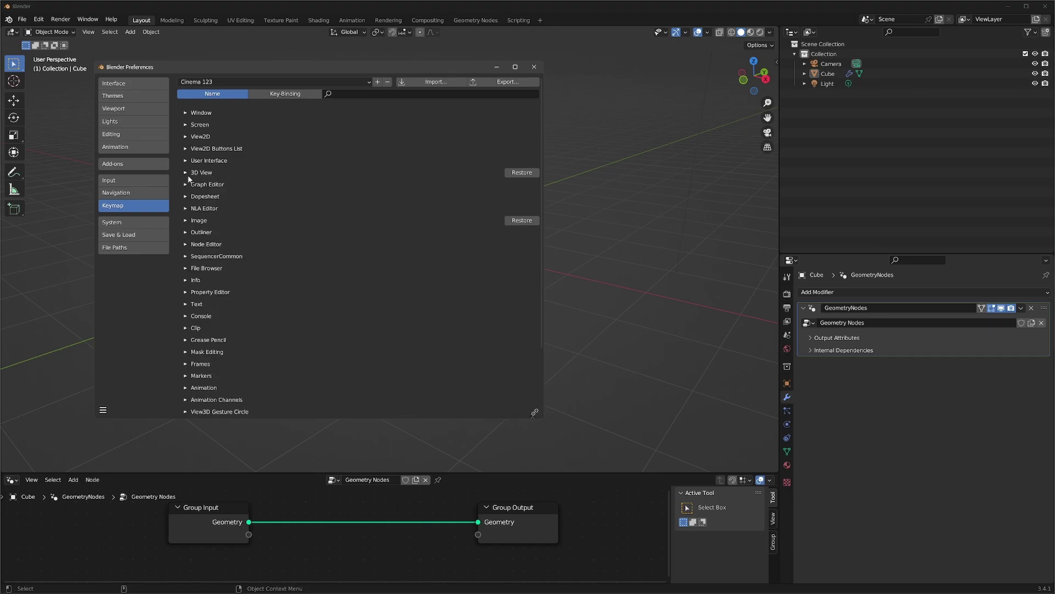
pyautogui.click(186, 139)
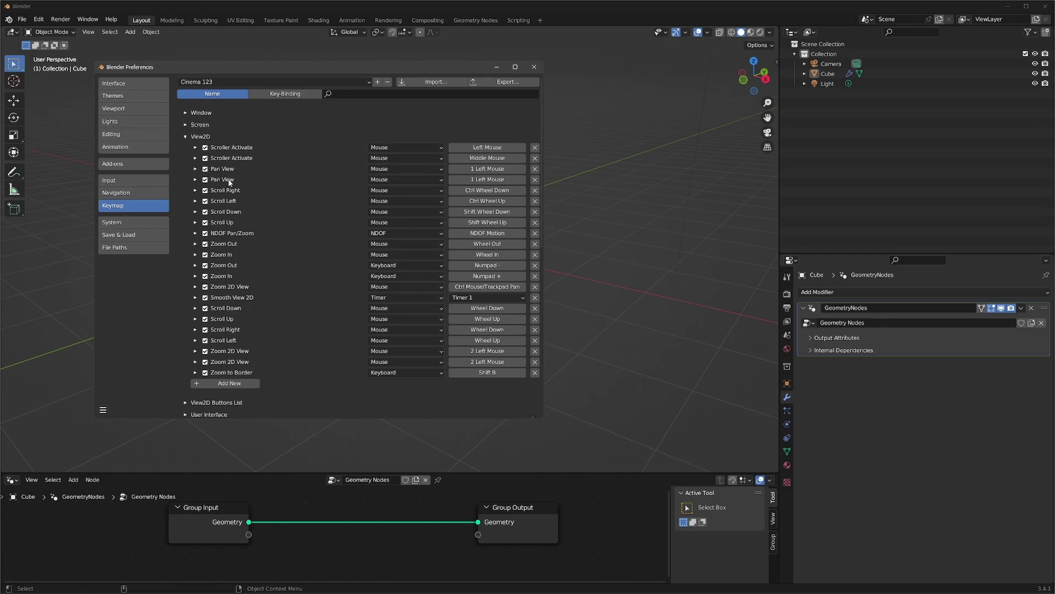
pyautogui.moveTo(195, 182); pyautogui.dragTo(196, 169)
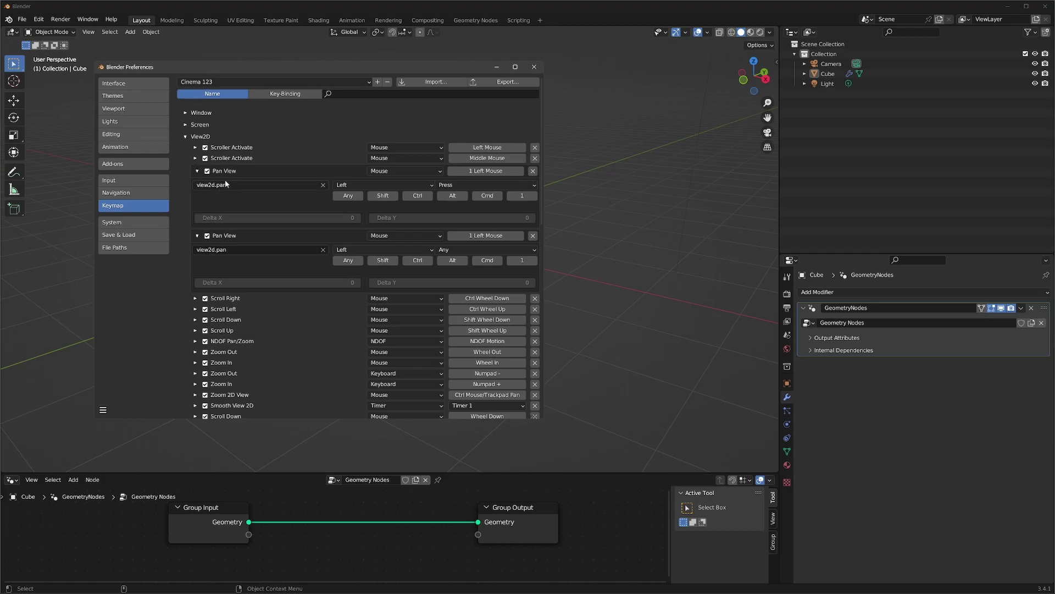
pyautogui.click(198, 172)
pyautogui.click(198, 181)
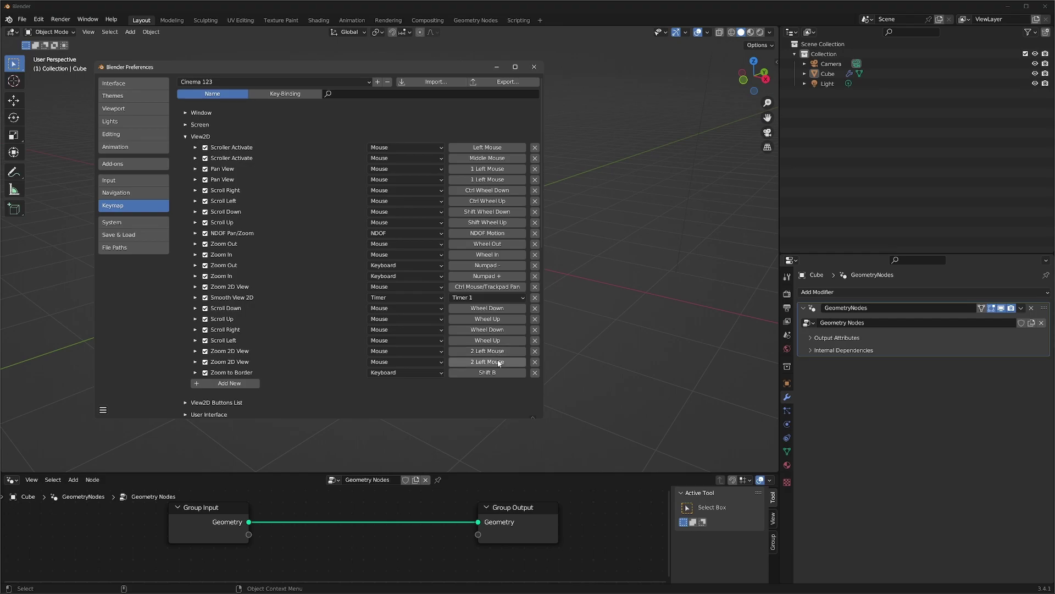
# Step: Close Preferences, split off an Image Editor beside the 3D viewport, and reopen Preferences
pyautogui.click(534, 66)
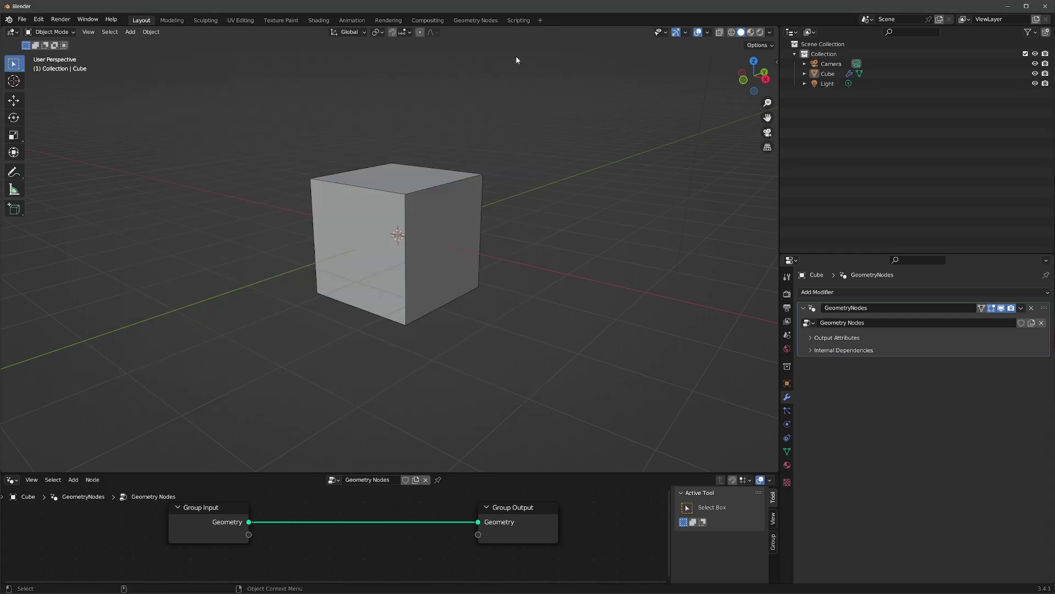
pyautogui.moveTo(777, 34); pyautogui.dragTo(354, 34)
pyautogui.click(366, 32)
pyautogui.click(390, 69)
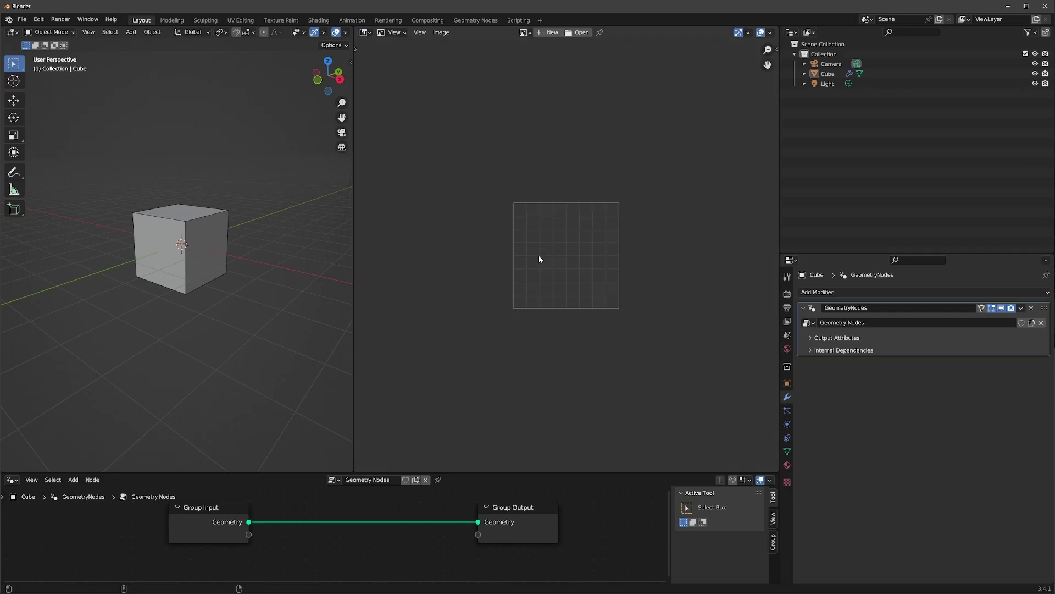
pyautogui.scroll(2, 561, 267)
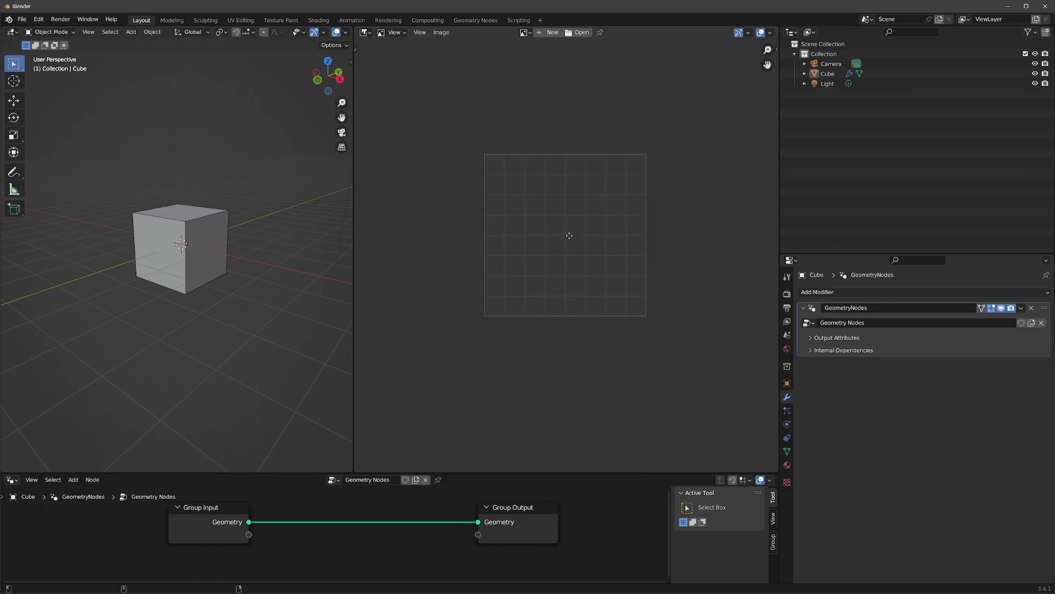
pyautogui.scroll(1, 565, 236)
pyautogui.scroll(-1, 367, 506)
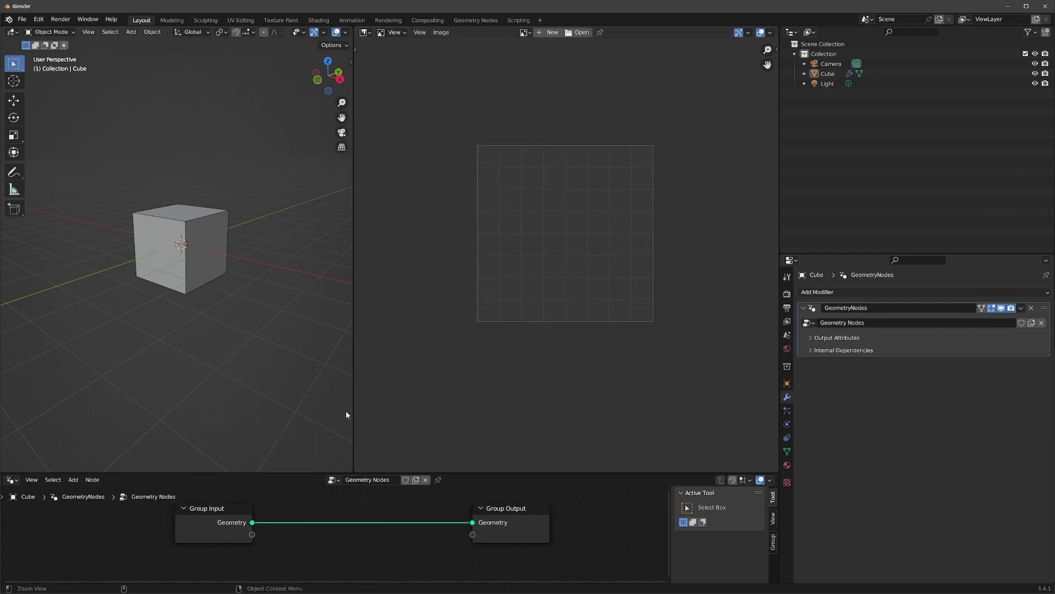
pyautogui.click(38, 20)
pyautogui.click(60, 159)
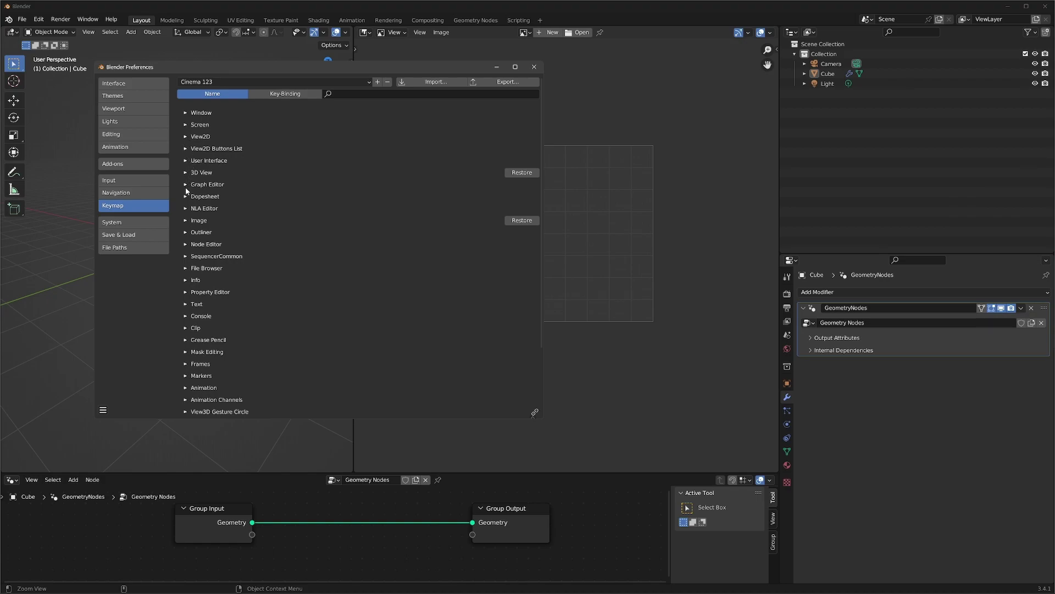
# Step: Review Image (Global) pan 1 and zoom 2 Left Mouse bindings, then close Preferences
pyautogui.click(185, 220)
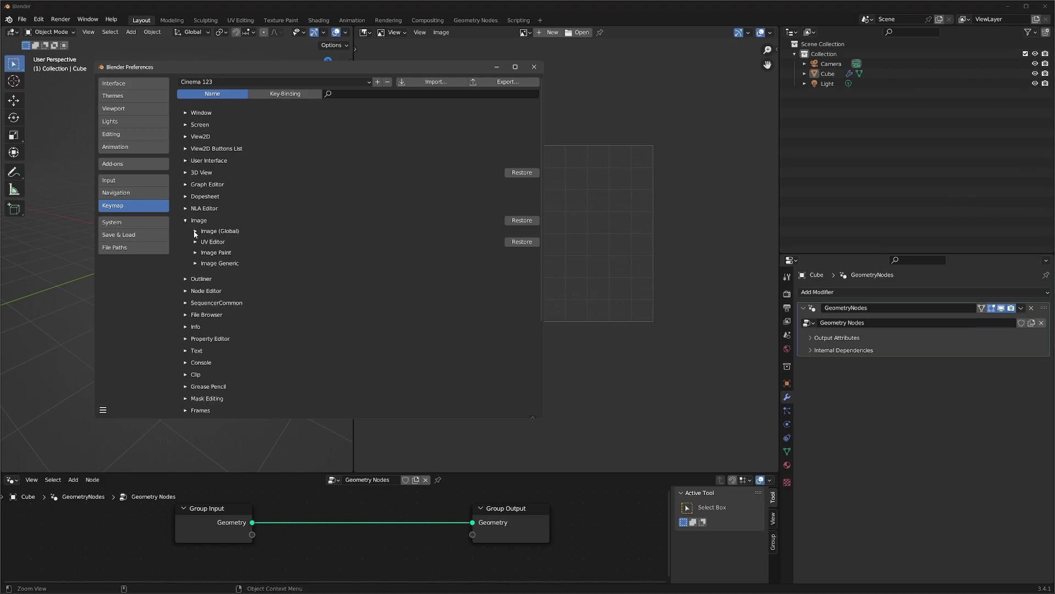
pyautogui.click(195, 232)
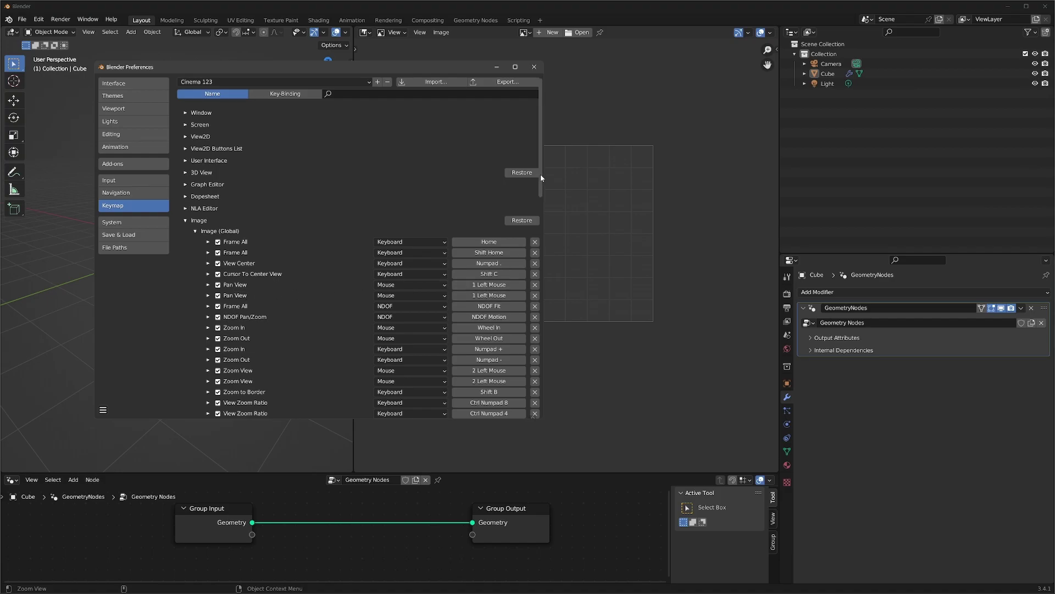
pyautogui.scroll(-3, 541, 204)
pyautogui.moveTo(540, 204); pyautogui.dragTo(539, 241)
pyautogui.scroll(1, 404, 216)
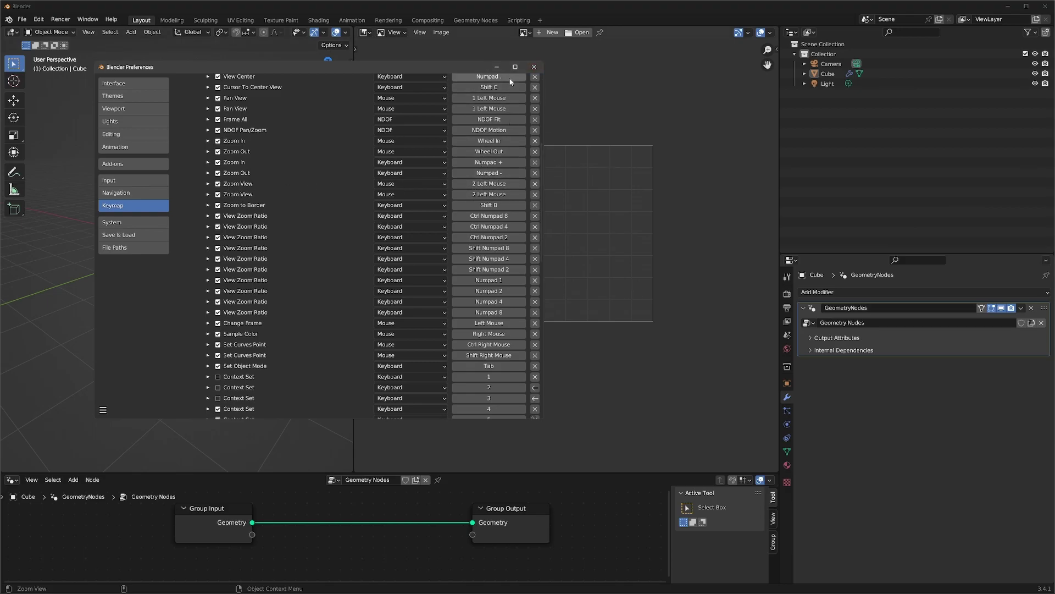
pyautogui.click(497, 65)
pyautogui.moveTo(566, 238); pyautogui.dragTo(575, 252, button='middle')
pyautogui.scroll(2, 575, 193)
# Step: Switch the image area's editor type to UV Editor, then zoom and pan its view and the node editor
pyautogui.click(365, 33)
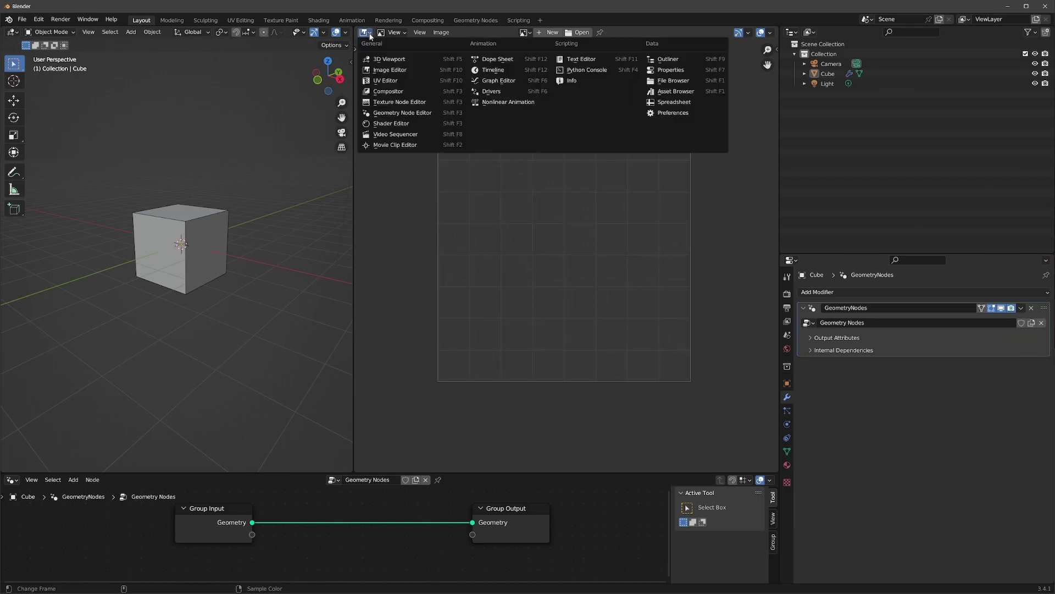
pyautogui.click(386, 80)
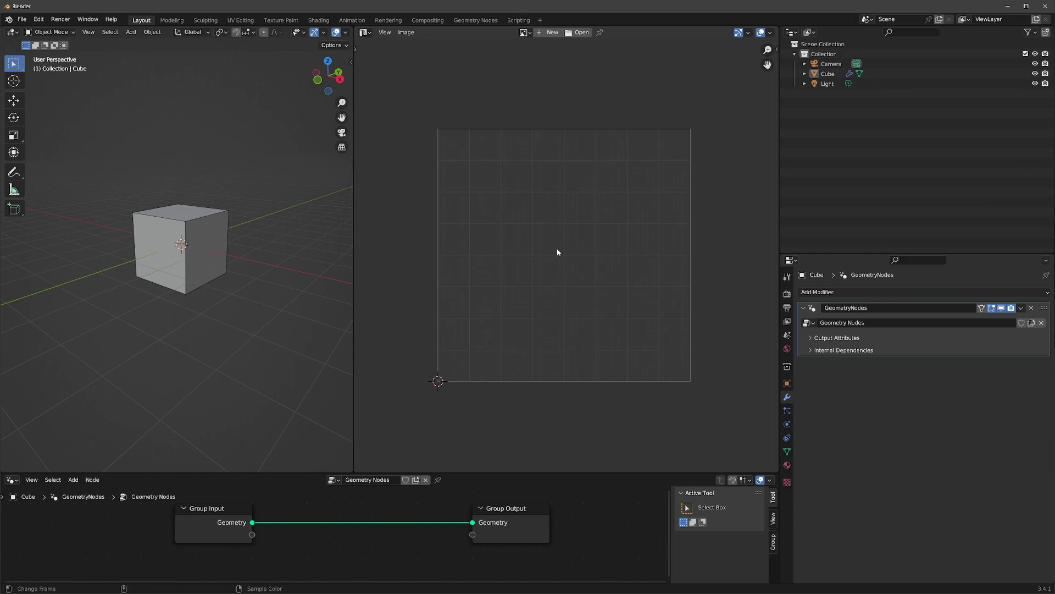
pyautogui.scroll(1, 558, 256)
pyautogui.moveTo(567, 256); pyautogui.dragTo(565, 231, button='middle')
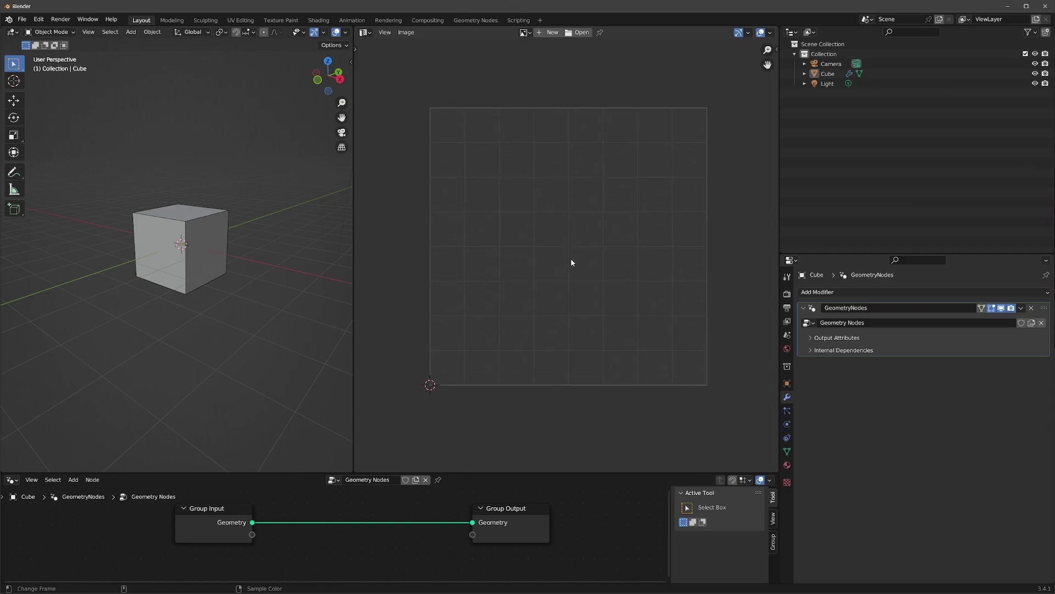
pyautogui.scroll(2, 565, 232)
pyautogui.scroll(-1, 439, 356)
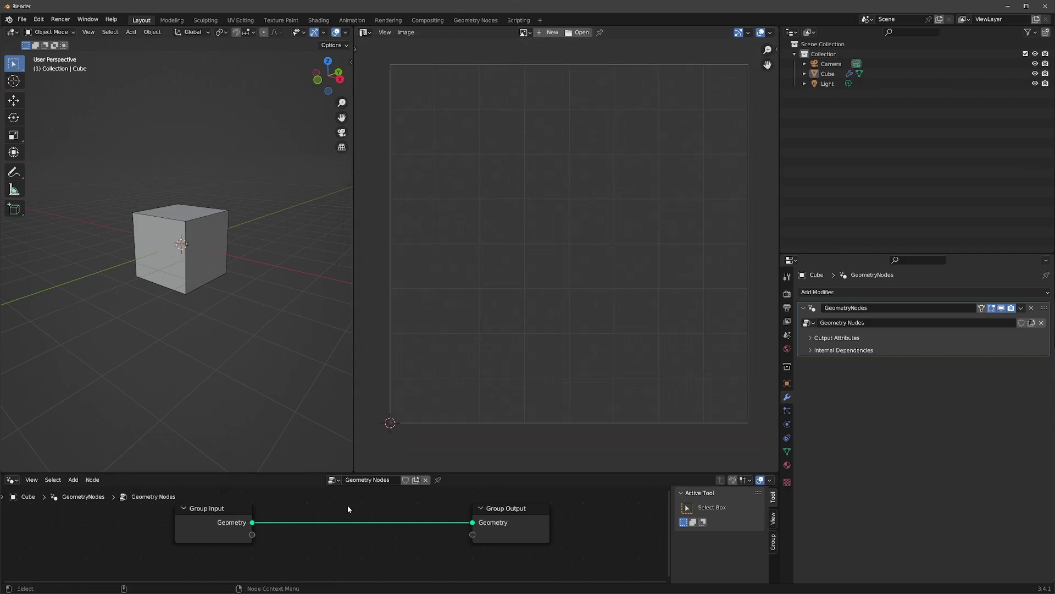
pyautogui.scroll(1, 348, 503)
pyautogui.moveTo(392, 517); pyautogui.dragTo(389, 516, button='middle')
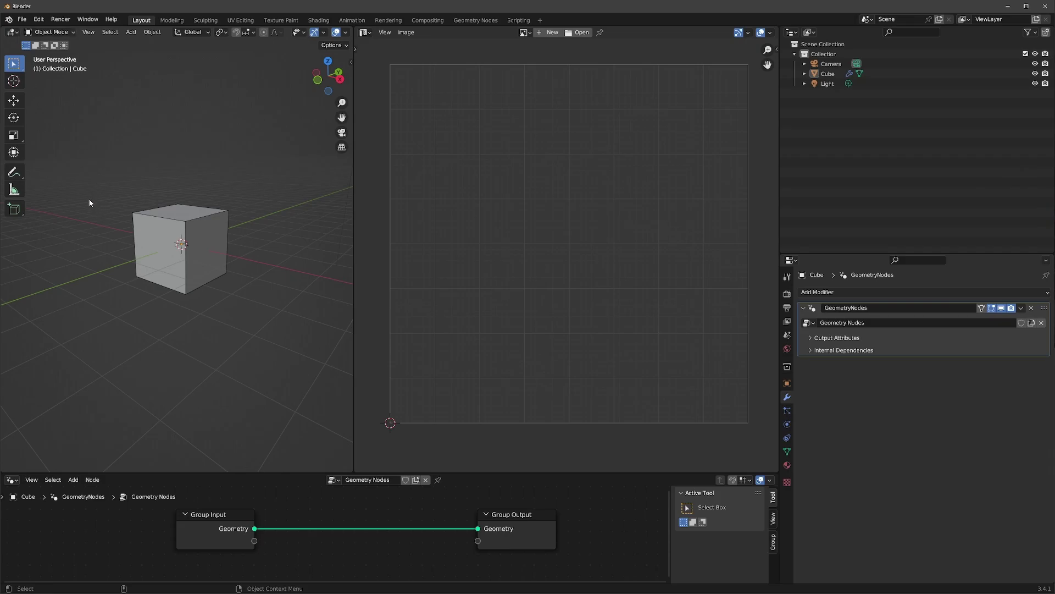
# Step: Enter Edit Mode, deselect everything, and cycle select modes with keys 1, 2 and 3, ending on face
pyautogui.press('Tab')
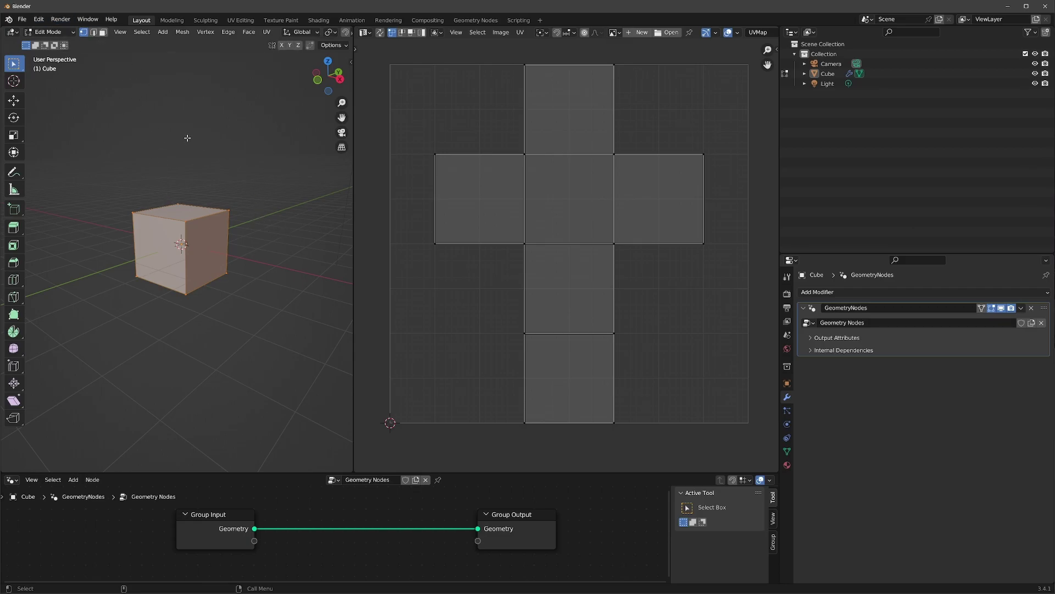
pyautogui.click(244, 187)
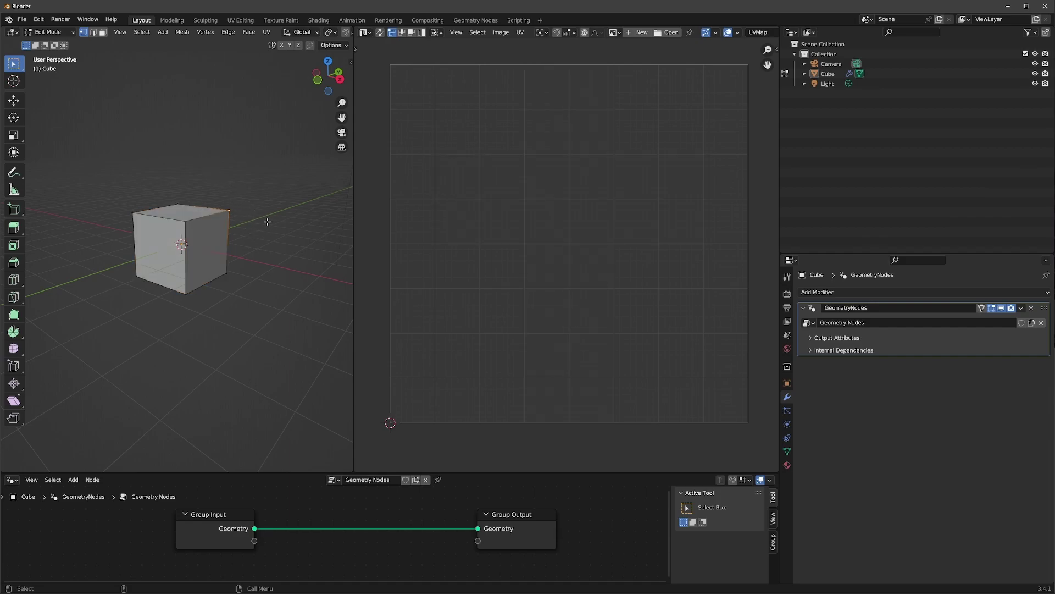
pyautogui.press('2')
pyautogui.press('3')
pyautogui.press('1')
pyautogui.press('2')
pyautogui.press('3')
pyautogui.press('1')
pyautogui.press('2')
pyautogui.press('3')
pyautogui.press('1')
pyautogui.press('3')
pyautogui.press('1')
pyautogui.press('3')
# Step: Select the Cube object, switch to the Move tool, and orbit and zoom around the cube
pyautogui.click(828, 73)
pyautogui.click(13, 101)
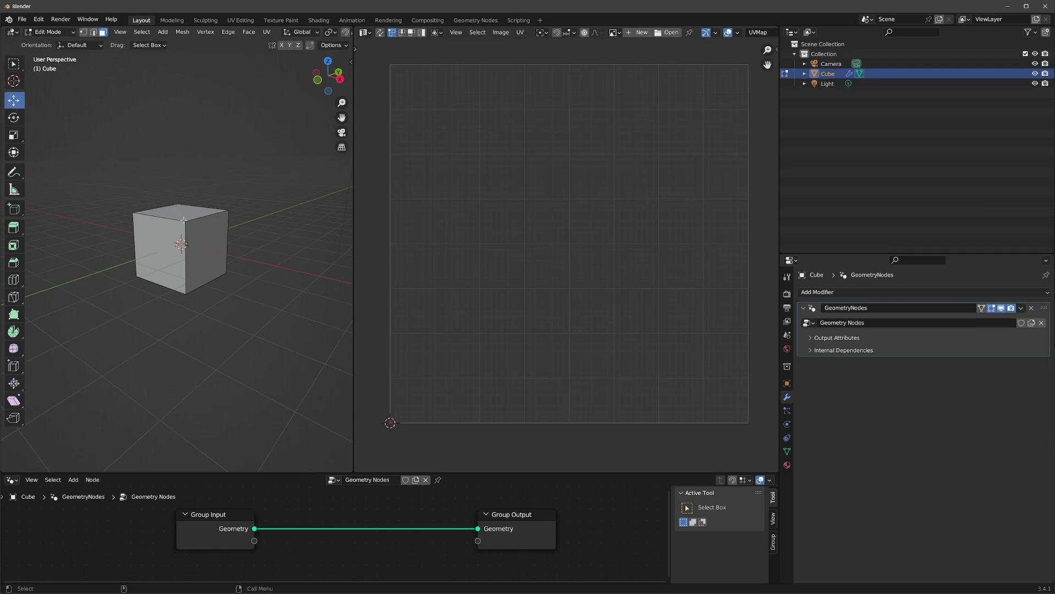
pyautogui.moveTo(183, 230)
pyautogui.mouseDown(button='middle')
pyautogui.moveTo(188, 195)
pyautogui.moveTo(180, 230)
pyautogui.mouseUp(button='middle')
pyautogui.scroll(2, 179, 231)
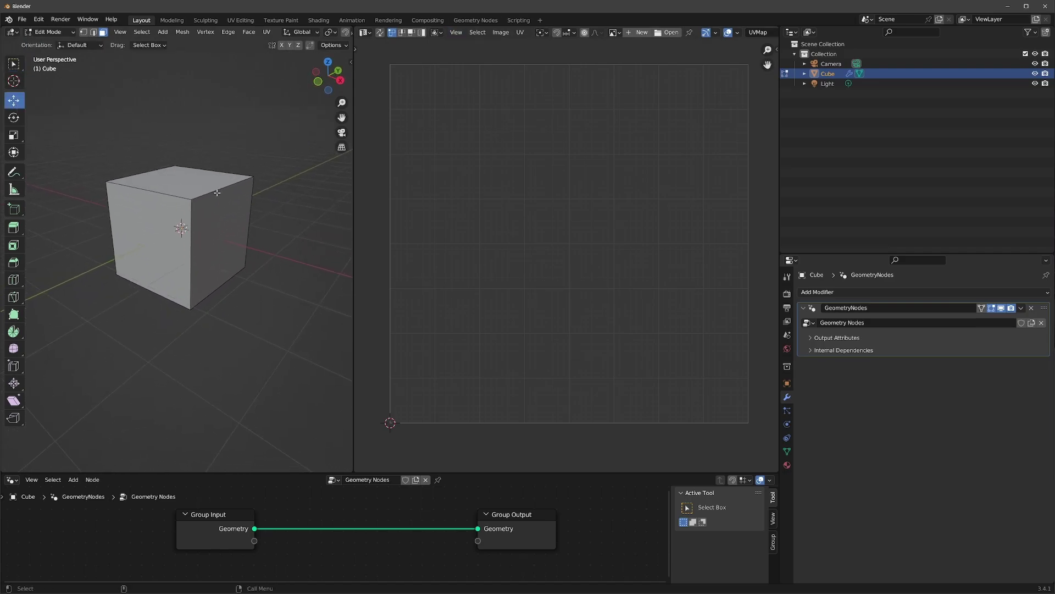
pyautogui.scroll(2, 181, 235)
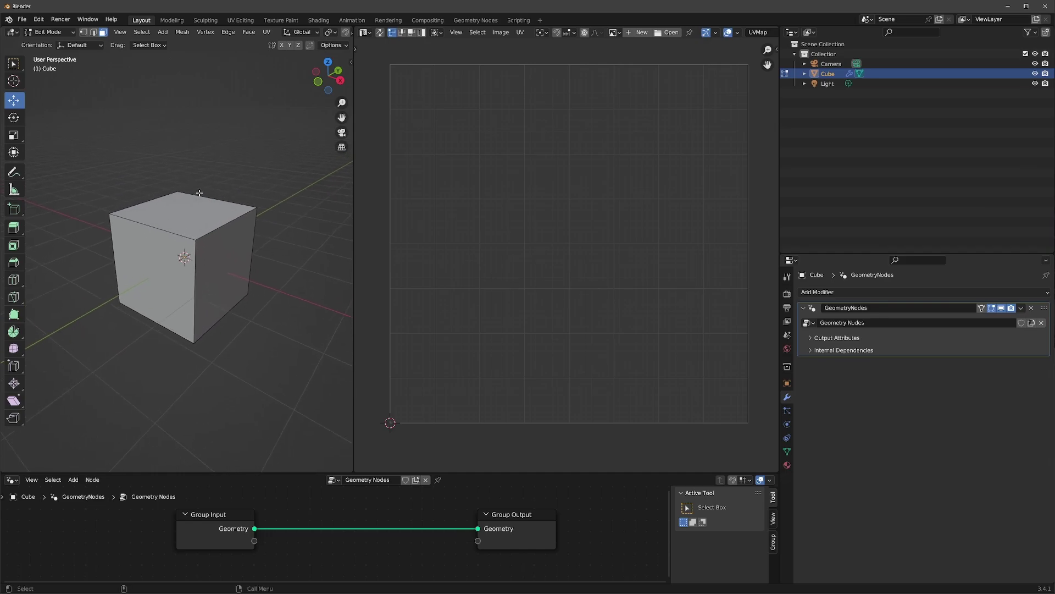
pyautogui.moveTo(190, 239); pyautogui.dragTo(177, 231, button='middle')
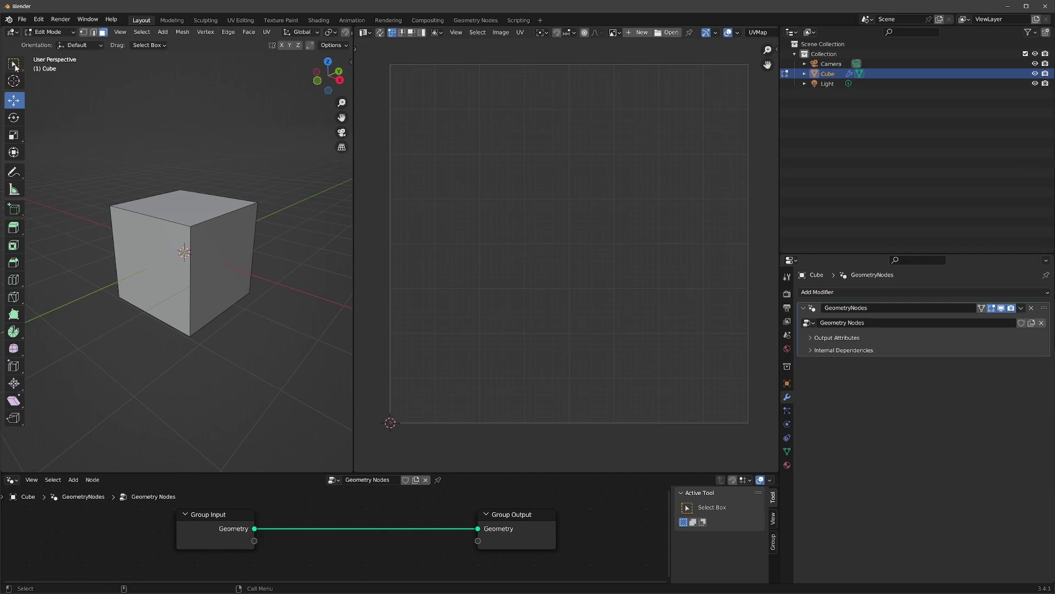
# Step: Switch to Circle Select, then select the top-left corner vertex and the top-left edge
pyautogui.moveTo(13, 64); pyautogui.dragTo(61, 106)
pyautogui.press('a')
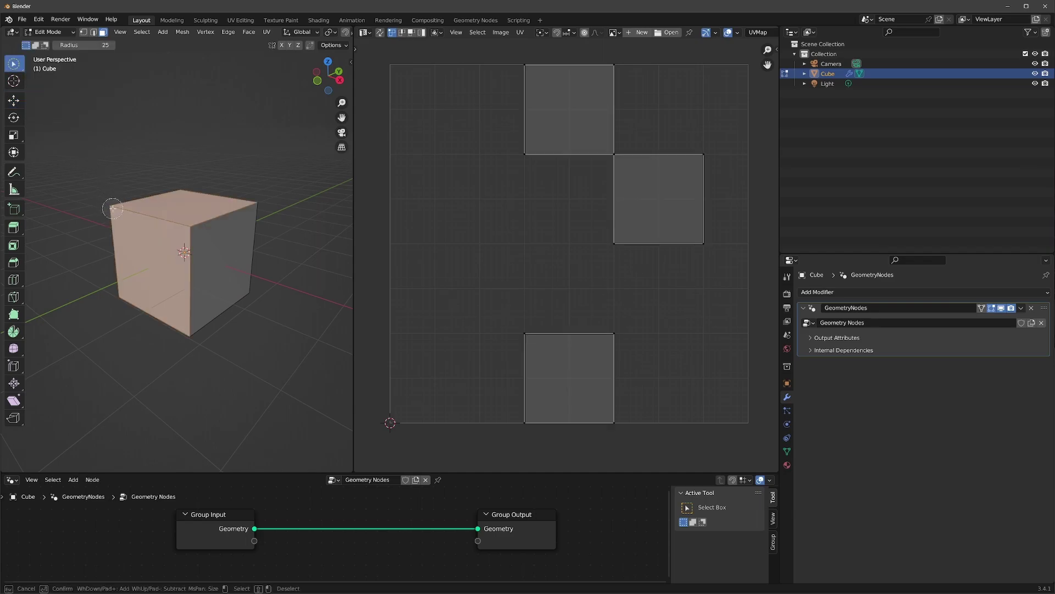
pyautogui.click(84, 32)
pyautogui.click(113, 206)
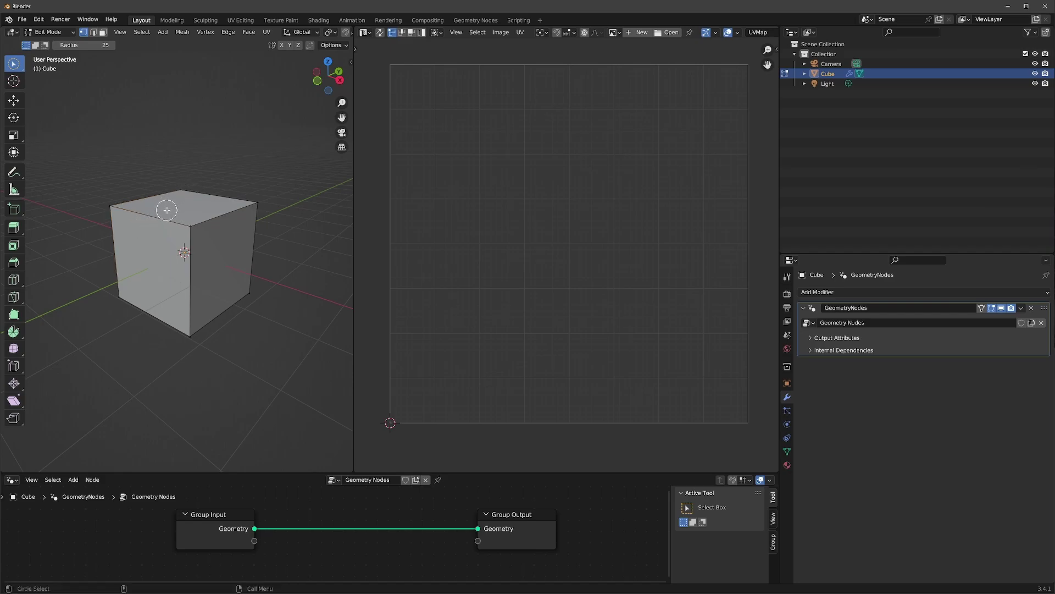
pyautogui.press('2')
pyautogui.moveTo(165, 209)
pyautogui.mouseDown()
pyautogui.moveTo(226, 203)
pyautogui.moveTo(213, 211)
pyautogui.moveTo(223, 235)
pyautogui.mouseUp()
# Step: Reselect the top-left vertex and top edges, then in face mode select the cube's right face
pyautogui.press('3')
pyautogui.press('1')
pyautogui.click(108, 206)
pyautogui.press('2')
pyautogui.moveTo(149, 236); pyautogui.dragTo(177, 229)
pyautogui.press('3')
pyautogui.click(219, 238)
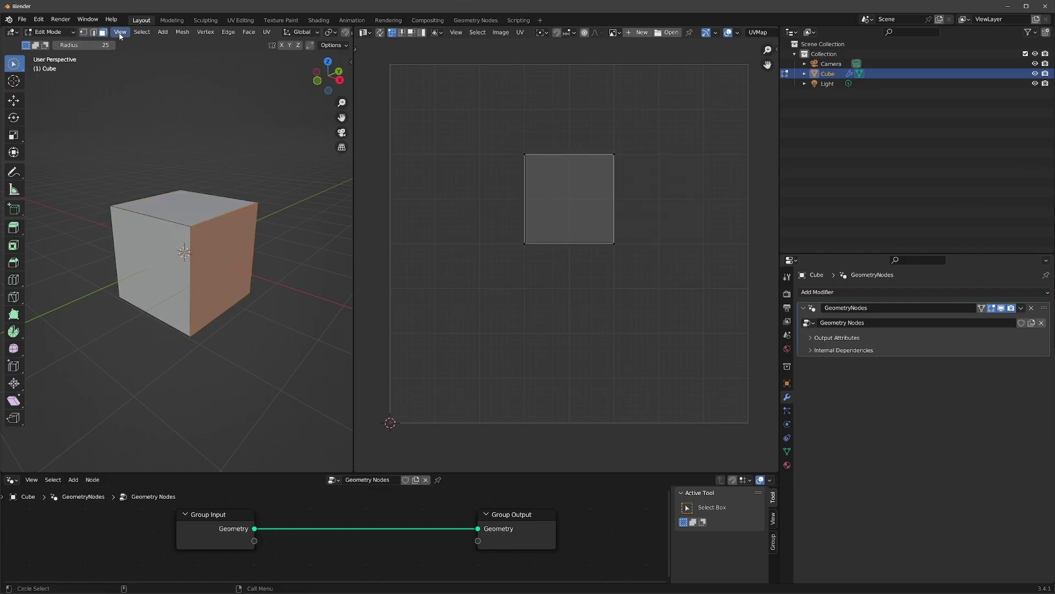
# Step: Go to the UV Editing workspace, zoom in on the UV grid, and set UV selection to islands
pyautogui.click(241, 20)
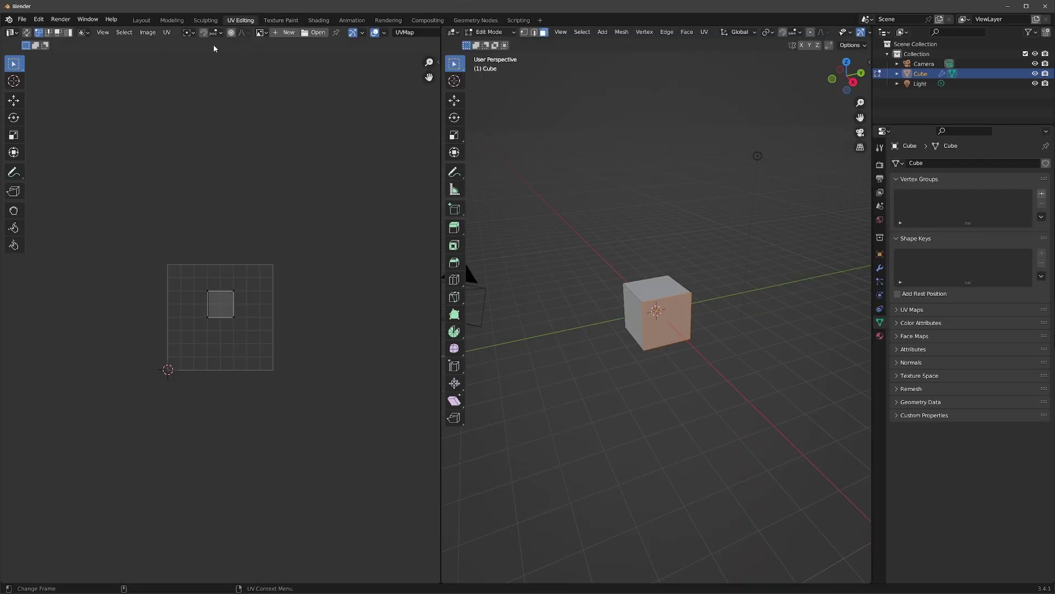
pyautogui.keyDown('ctrl'); pyautogui.moveTo(219, 271); pyautogui.dragTo(316, 139, button='middle'); pyautogui.keyUp('ctrl')
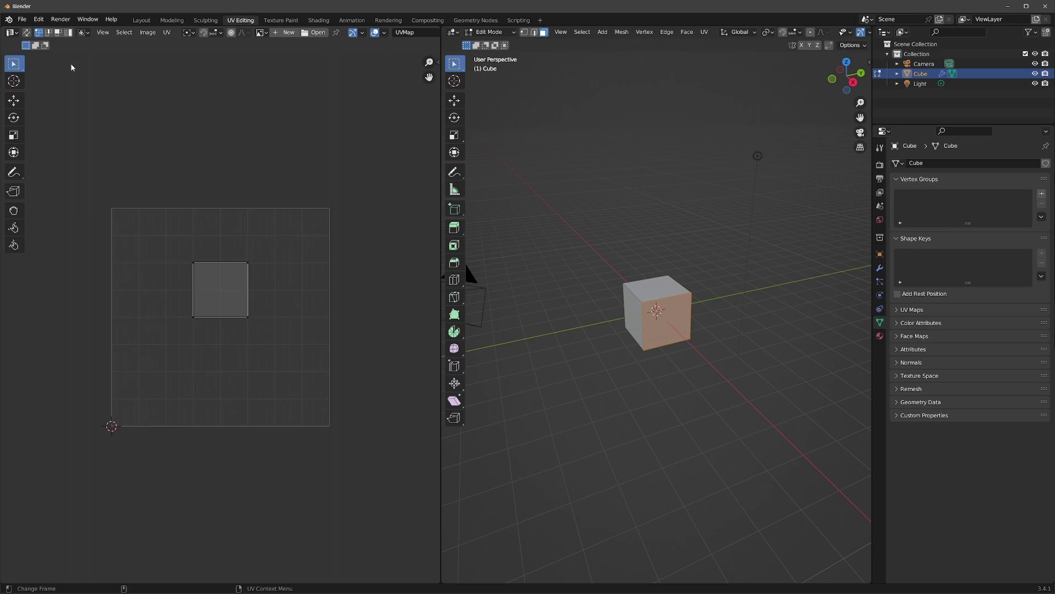
pyautogui.click(69, 34)
# Step: Try the UV vertex, face, edge and island select modes, deselecting the UV square along the way
pyautogui.click(40, 33)
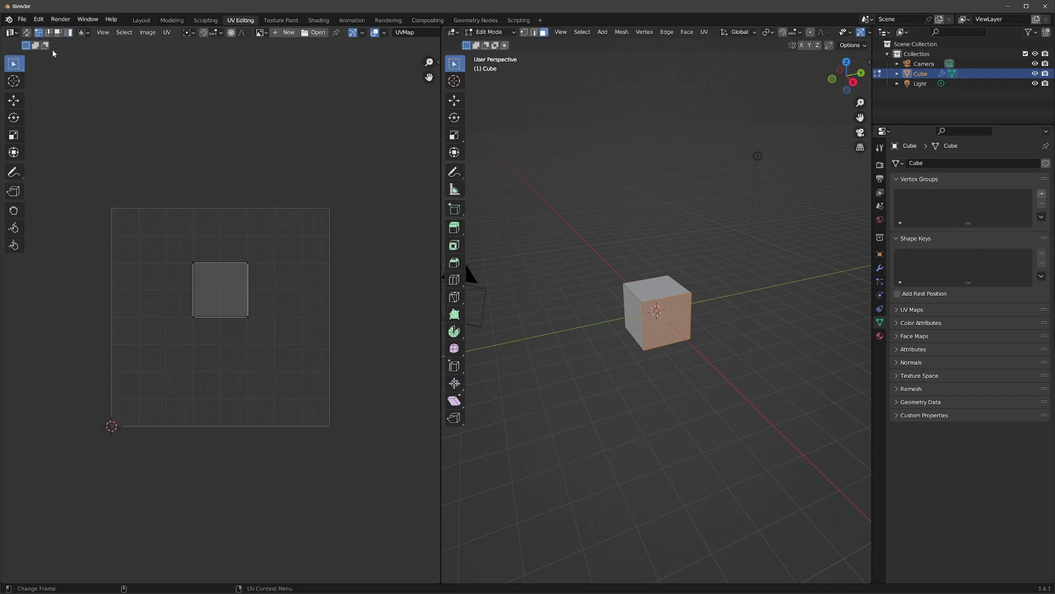
pyautogui.click(79, 108)
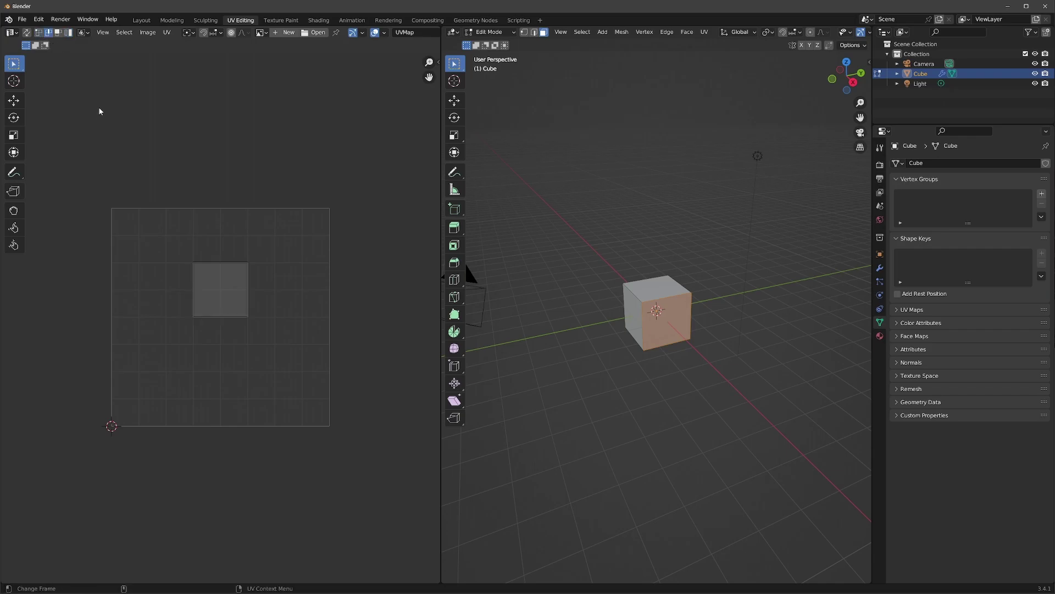
pyautogui.click(58, 32)
pyautogui.click(48, 32)
pyautogui.click(58, 33)
pyautogui.click(68, 33)
# Step: Step through the UV selection modes with keys 1–4, ending on vertex selection
pyautogui.press('1')
pyautogui.press('2')
pyautogui.press('3')
pyautogui.press('2')
pyautogui.press('4')
pyautogui.press('3')
pyautogui.press('1')
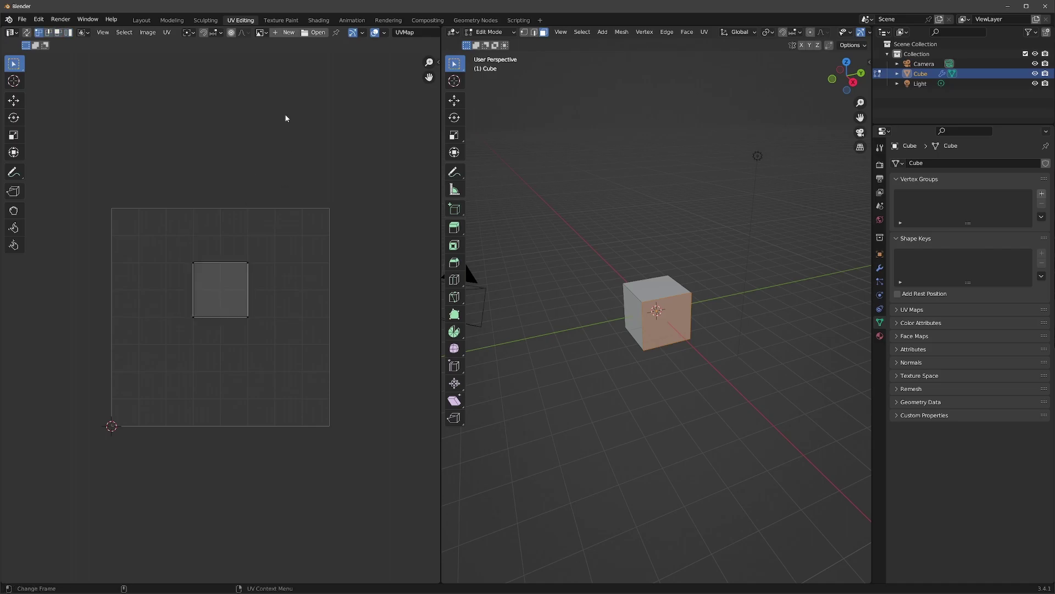
# Step: Reopen Edit > Preferences, shift the window left, and collapse the Image keymap category
pyautogui.click(38, 19)
pyautogui.click(73, 159)
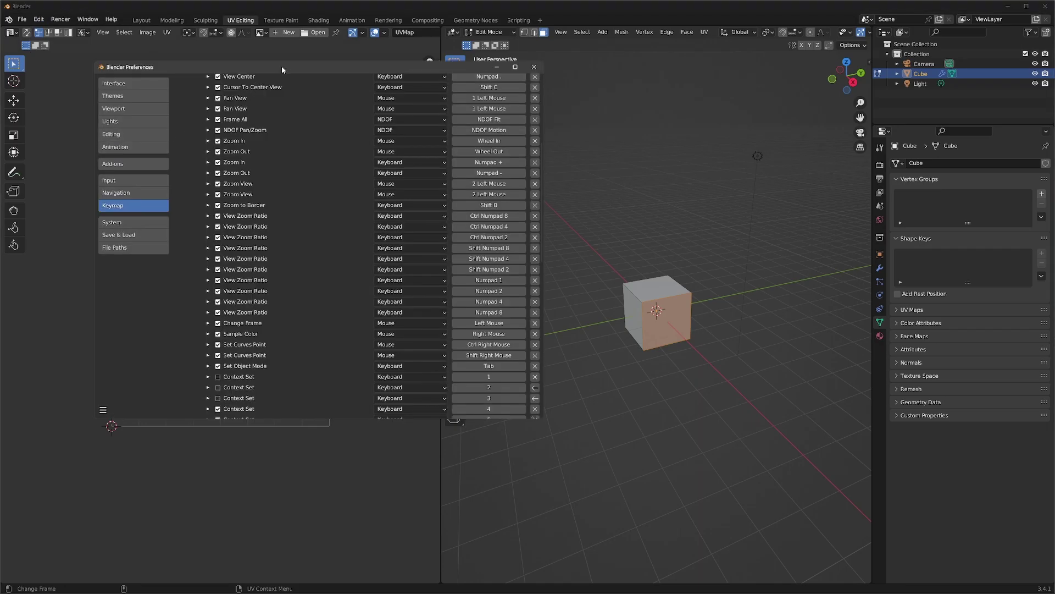
pyautogui.moveTo(263, 67); pyautogui.dragTo(243, 71)
pyautogui.scroll(8, 156, 212)
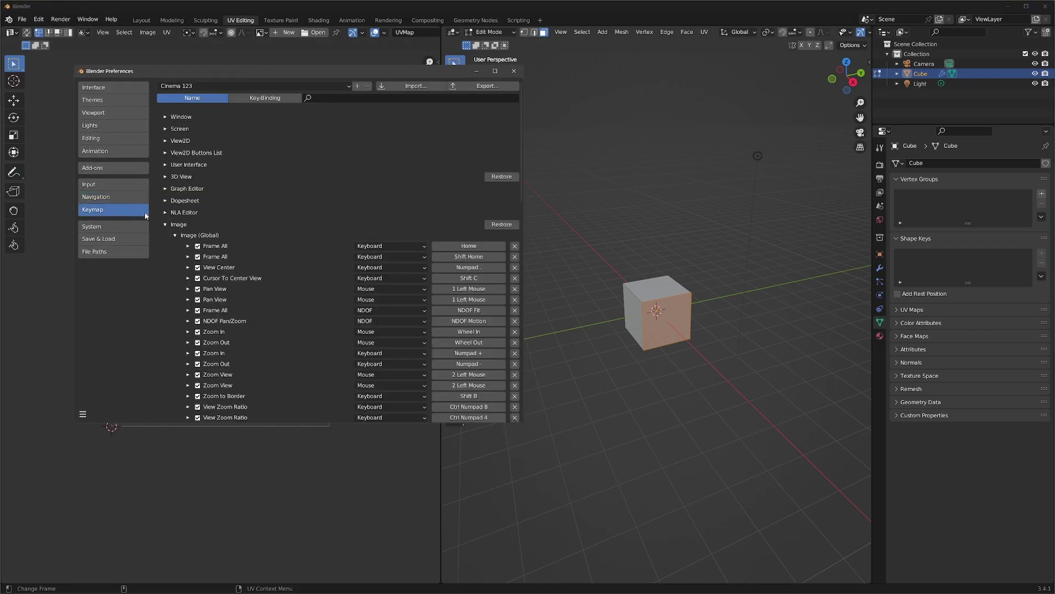
pyautogui.click(170, 225)
# Step: Search the keymap by Key-Binding for 1
pyautogui.click(327, 99)
pyautogui.write('1')
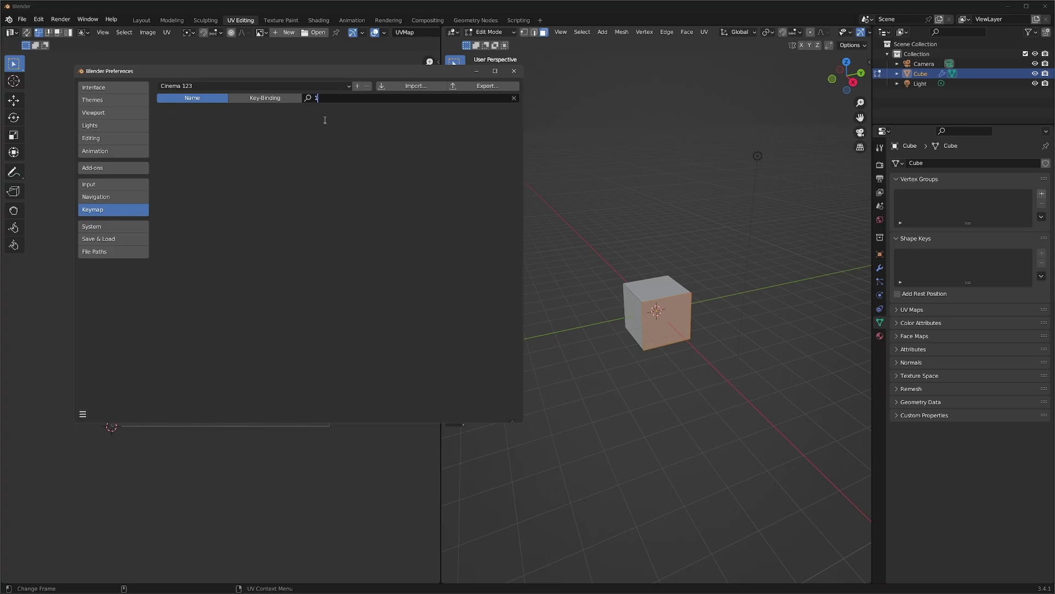
pyautogui.click(289, 102)
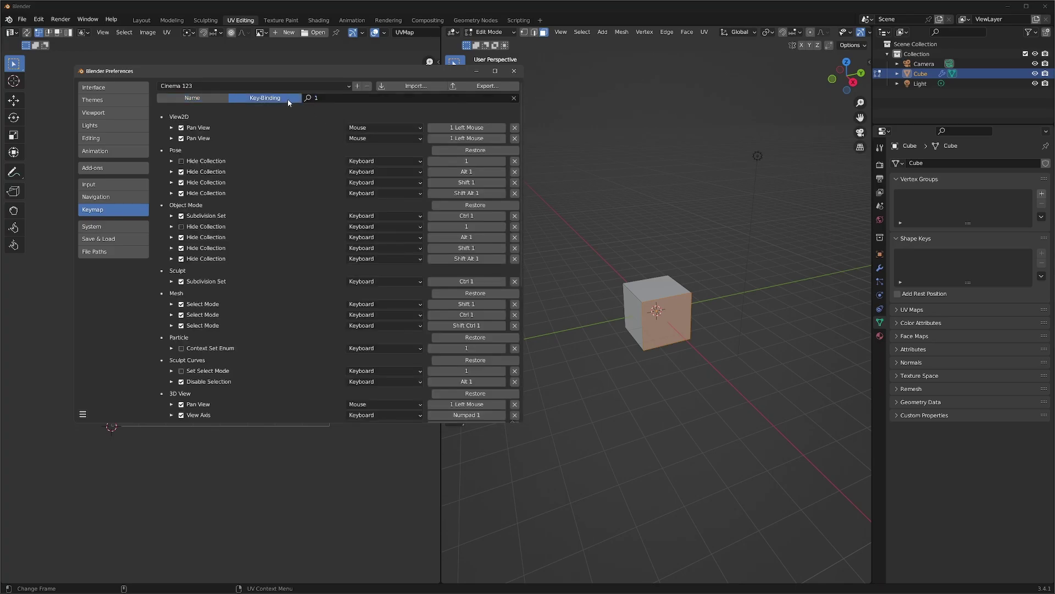
pyautogui.click(325, 98)
pyautogui.press('BackSpace')
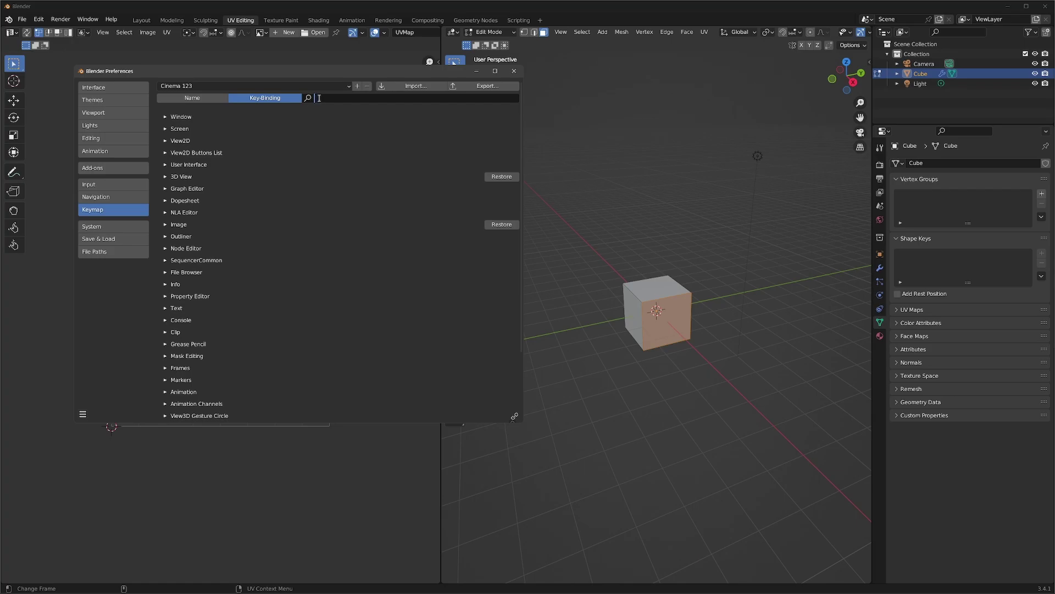
pyautogui.write('1')
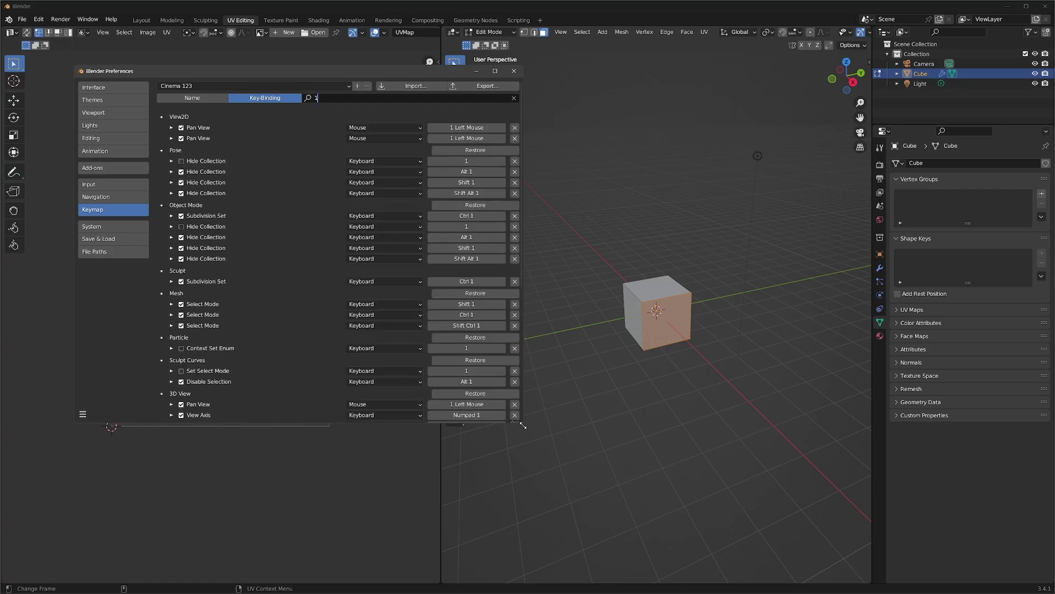
# Step: Enlarge the Preferences window and change the key-binding search to 'alt'
pyautogui.moveTo(523, 425); pyautogui.dragTo(537, 548)
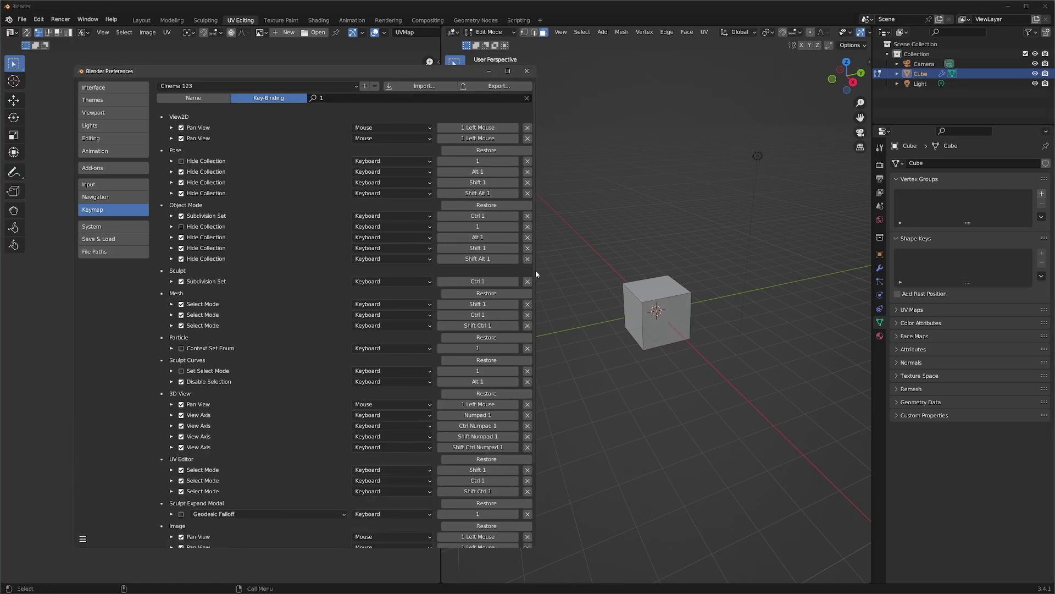
pyautogui.scroll(-4, 533, 276)
pyautogui.scroll(4, 539, 368)
pyautogui.click(304, 99)
pyautogui.write('alt')
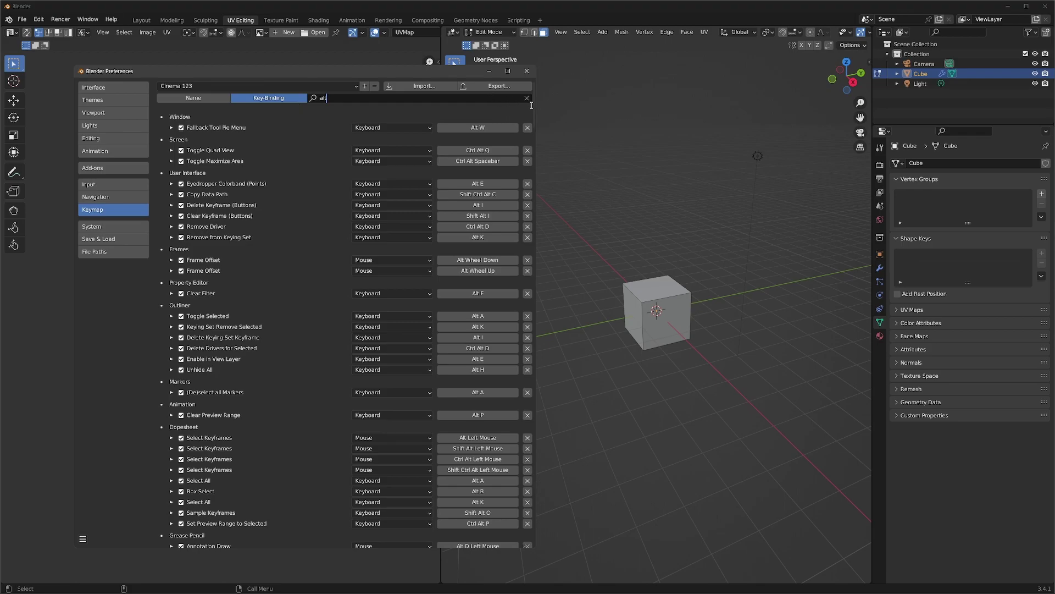
pyautogui.moveTo(533, 104); pyautogui.dragTo(330, 80)
# Step: Search key binding 1 again, reposition the window, and inspect the Hide Collection entry
pyautogui.click(330, 98)
pyautogui.write('1')
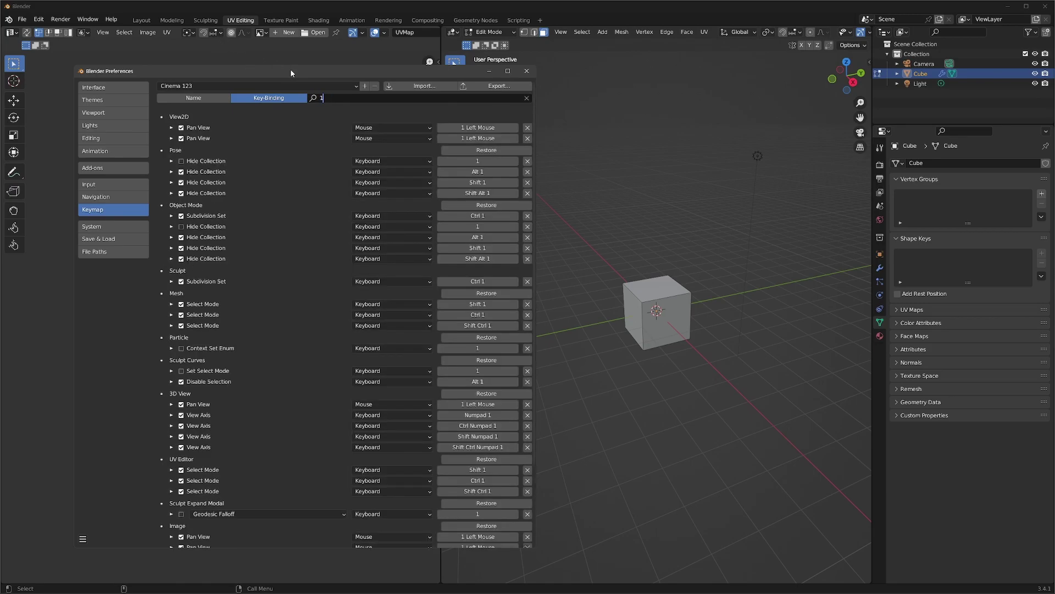
pyautogui.moveTo(290, 69); pyautogui.dragTo(360, 64)
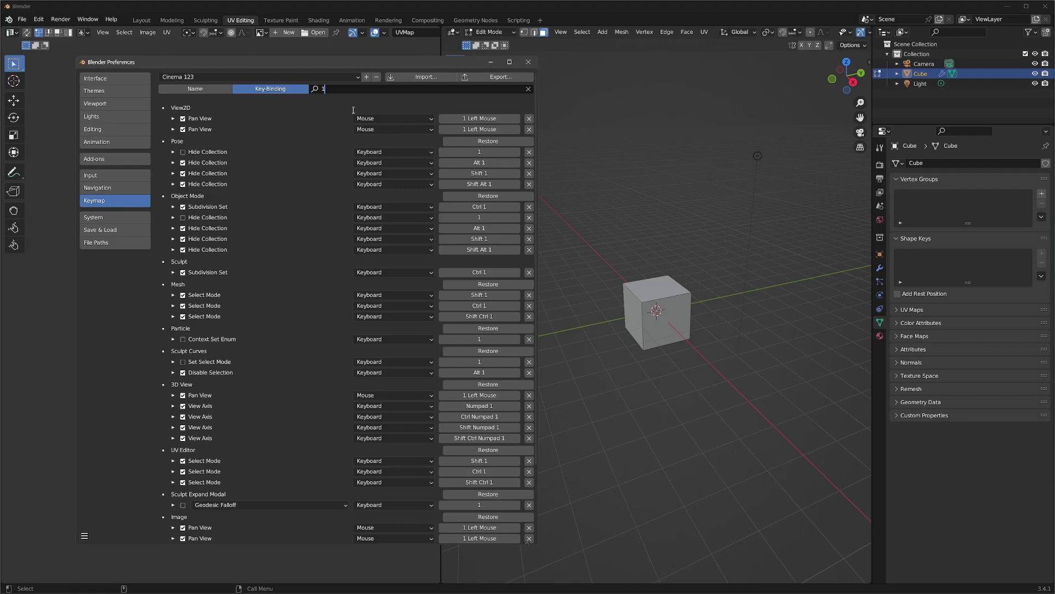
pyautogui.moveTo(348, 61); pyautogui.dragTo(377, 61)
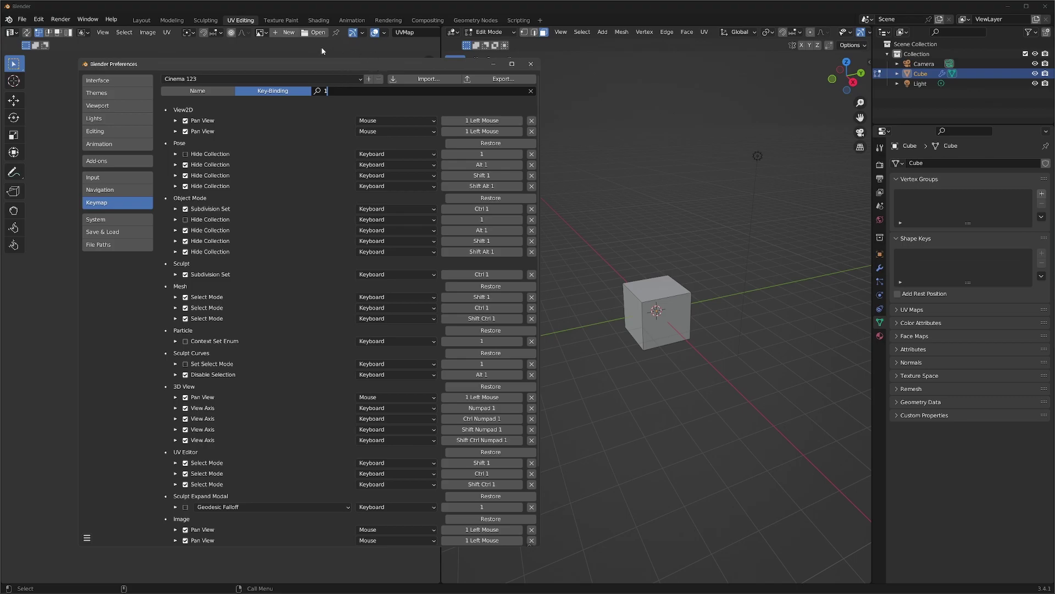
pyautogui.moveTo(353, 65); pyautogui.dragTo(349, 63)
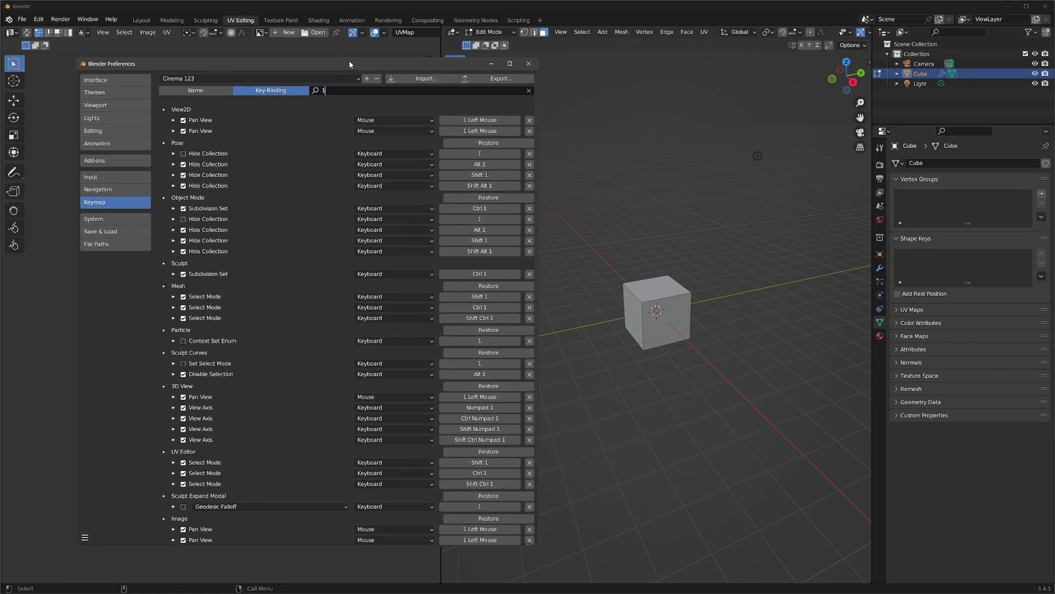
pyautogui.click(174, 219)
pyautogui.click(175, 221)
pyautogui.moveTo(391, 64); pyautogui.dragTo(388, 69)
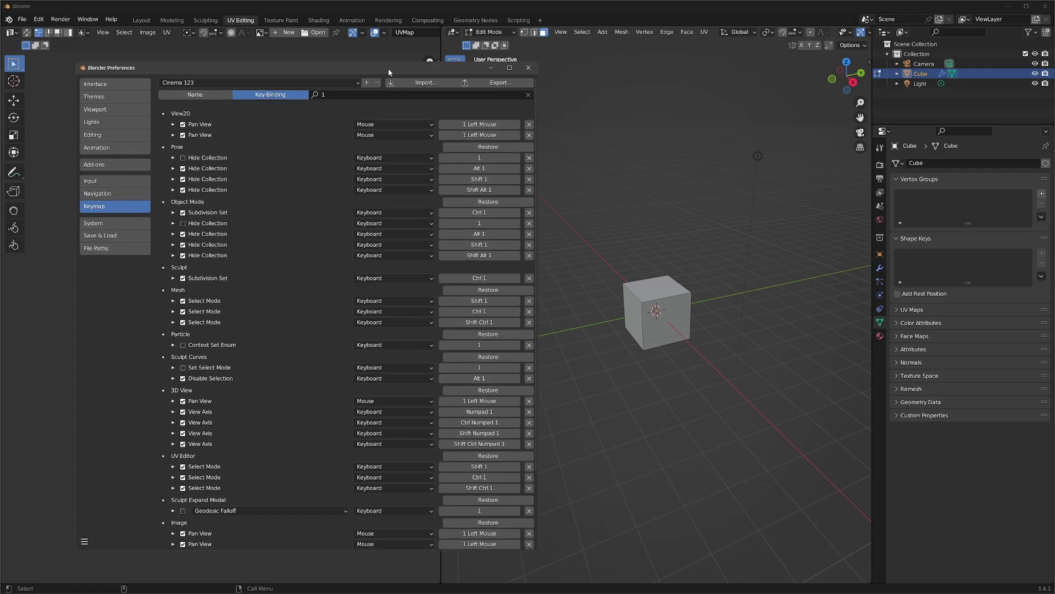
# Step: Change the key-binding search from 1 to 2, then to 3
pyautogui.click(332, 94)
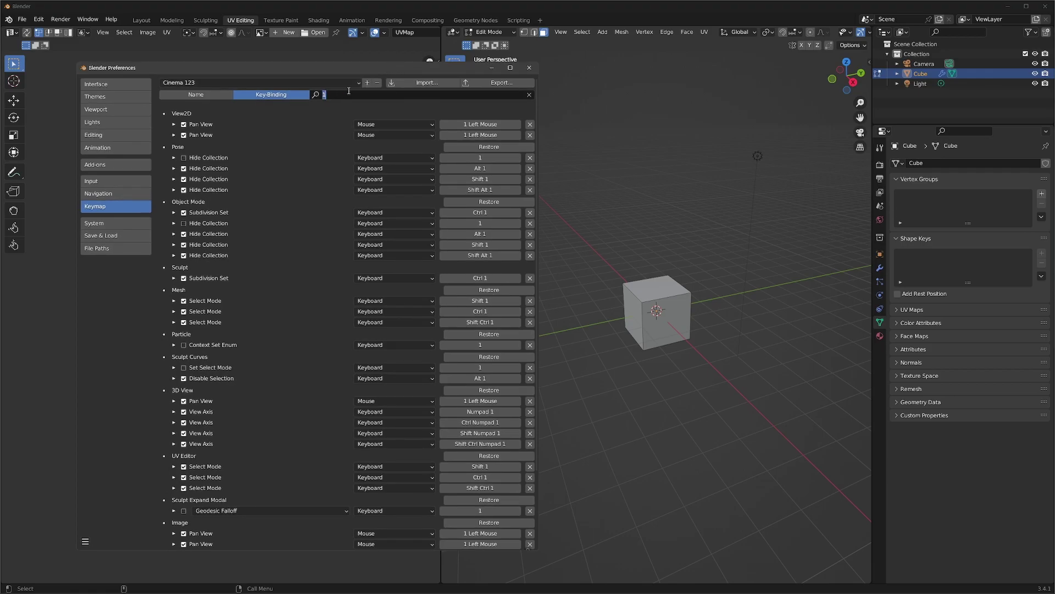
pyautogui.press('BackSpace')
pyautogui.write('2')
pyautogui.moveTo(353, 63); pyautogui.dragTo(350, 59)
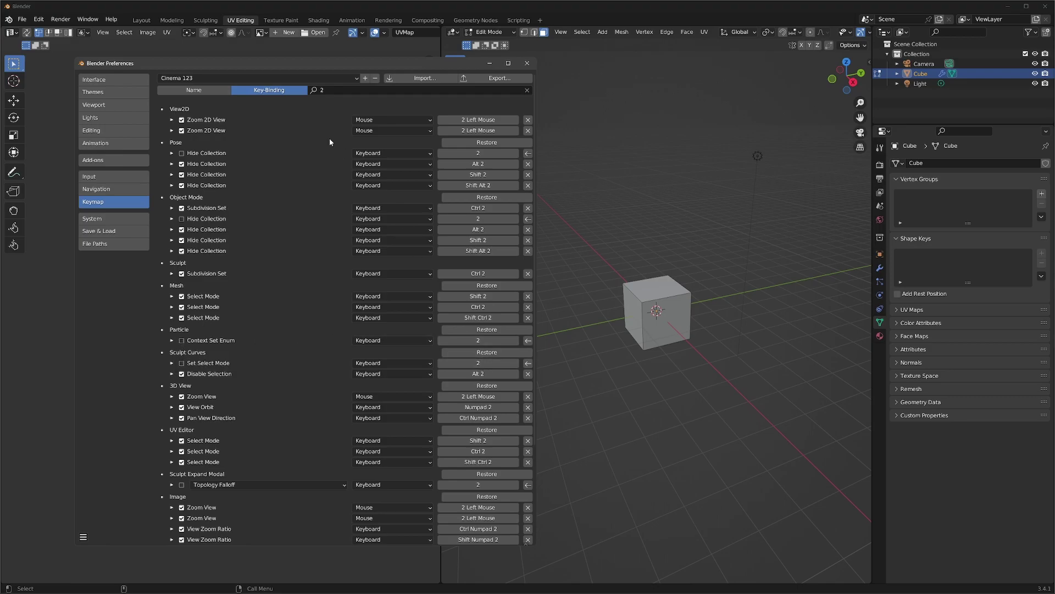
pyautogui.click(332, 91)
pyautogui.write('3')
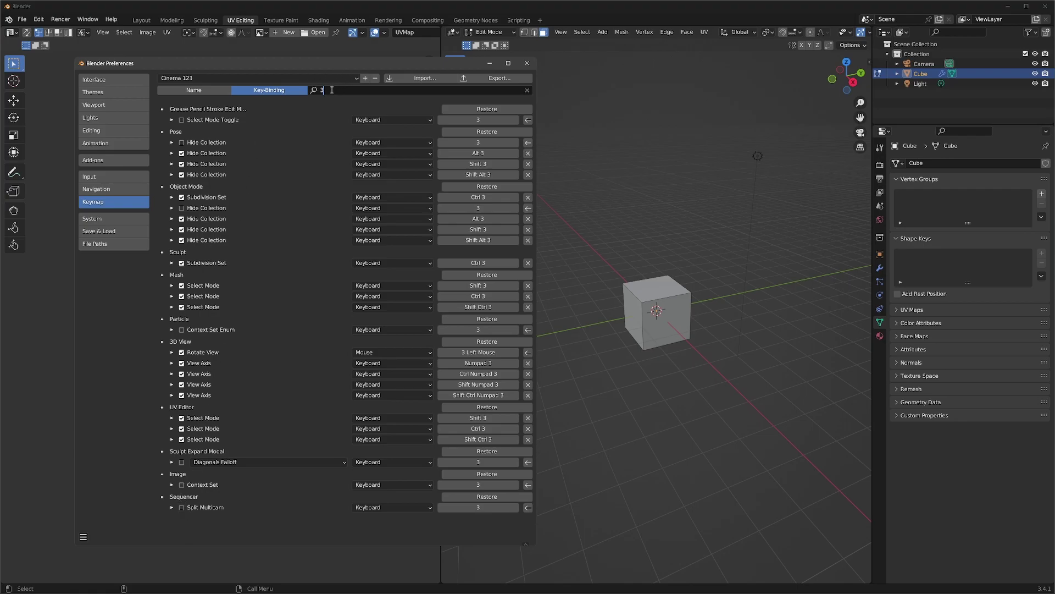
pyautogui.hotkey('ctrl', 'a')
# Step: Switch the search to Name, clear it, and expand then collapse 3D View (Global) under 3D View
pyautogui.click(211, 89)
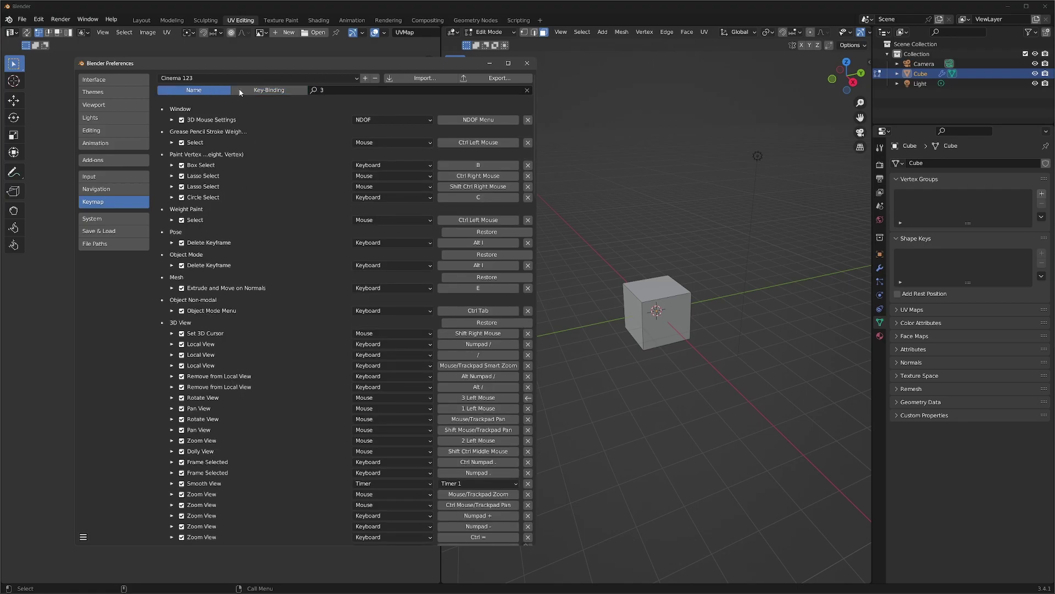
pyautogui.press('BackSpace')
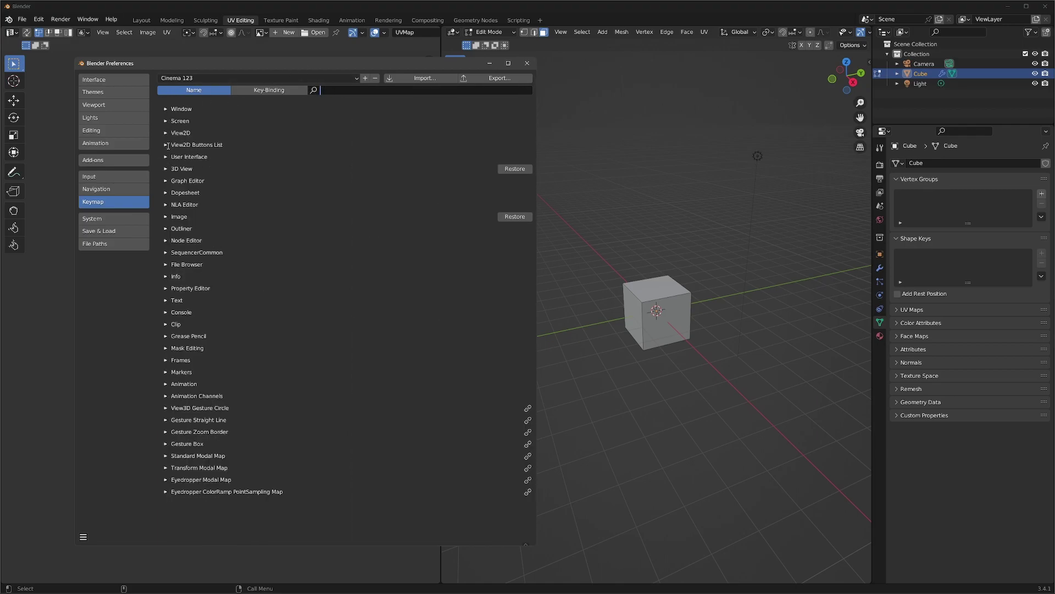
pyautogui.click(166, 169)
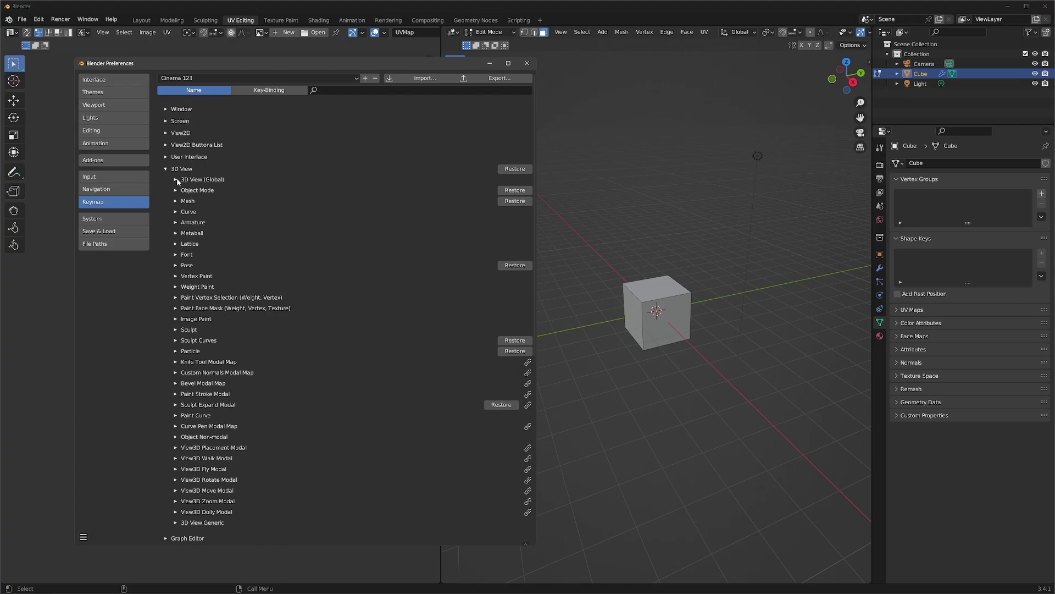
pyautogui.click(175, 180)
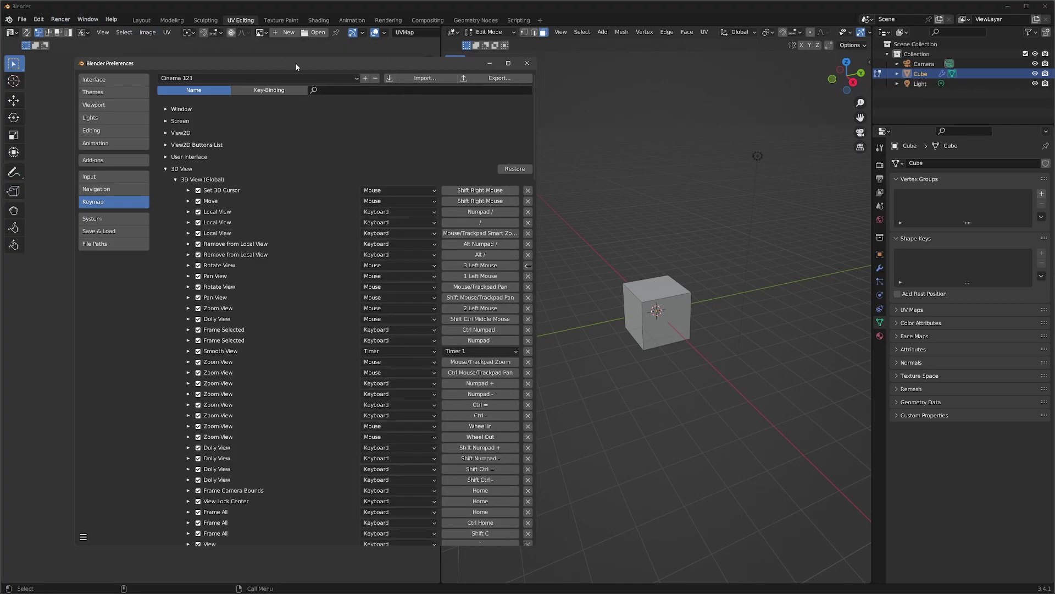
pyautogui.moveTo(308, 66); pyautogui.dragTo(324, 60)
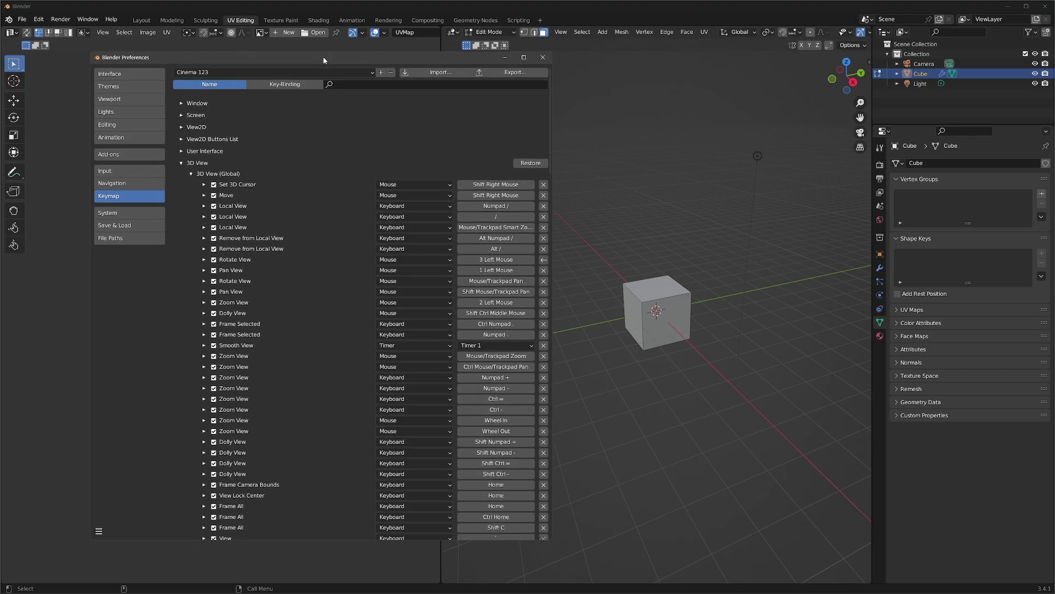
pyautogui.click(192, 174)
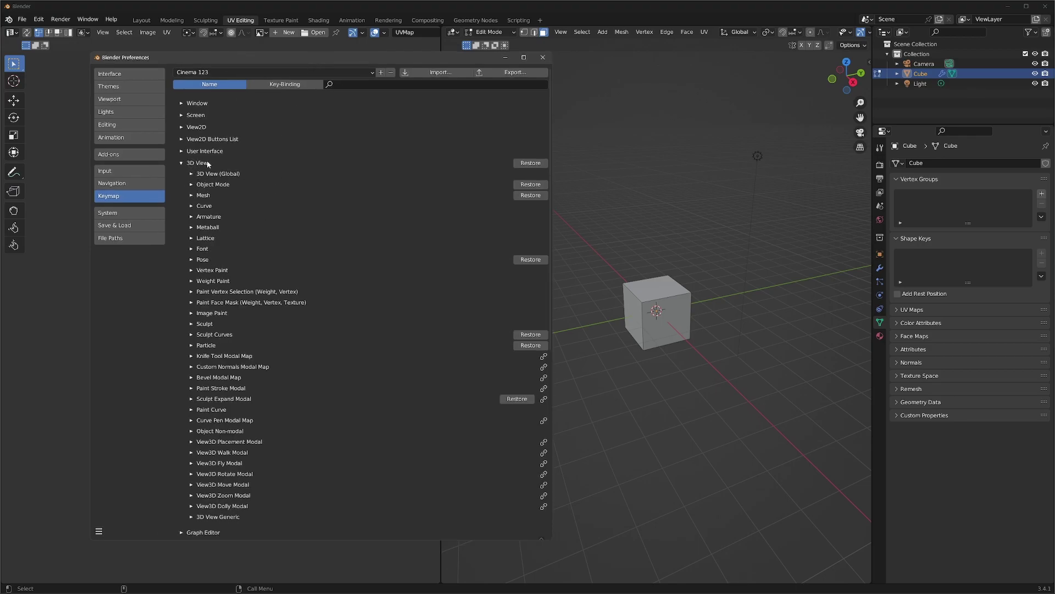
# Step: Expand 3D View > Mesh > Mesh (Global) to see Select Mode bindings, then close Preferences
pyautogui.click(204, 196)
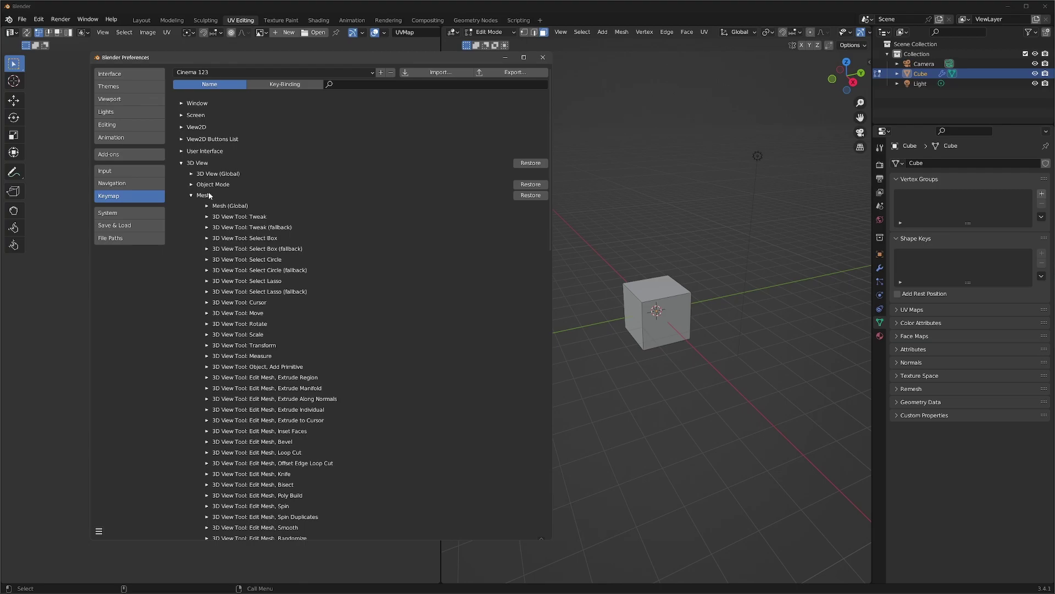
pyautogui.click(208, 206)
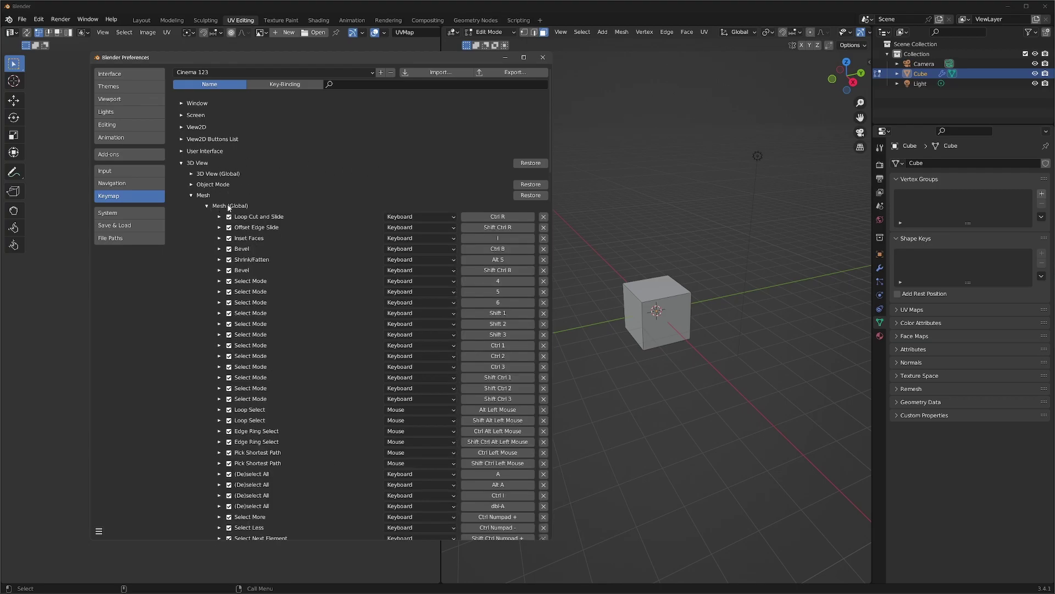
pyautogui.moveTo(551, 242); pyautogui.dragTo(562, 241)
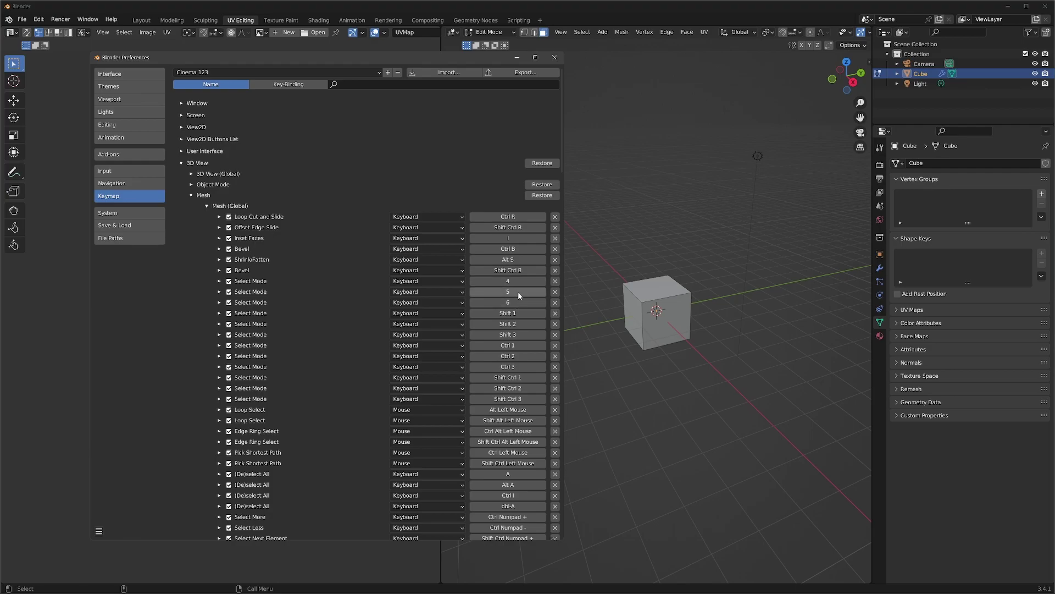
pyautogui.click(554, 58)
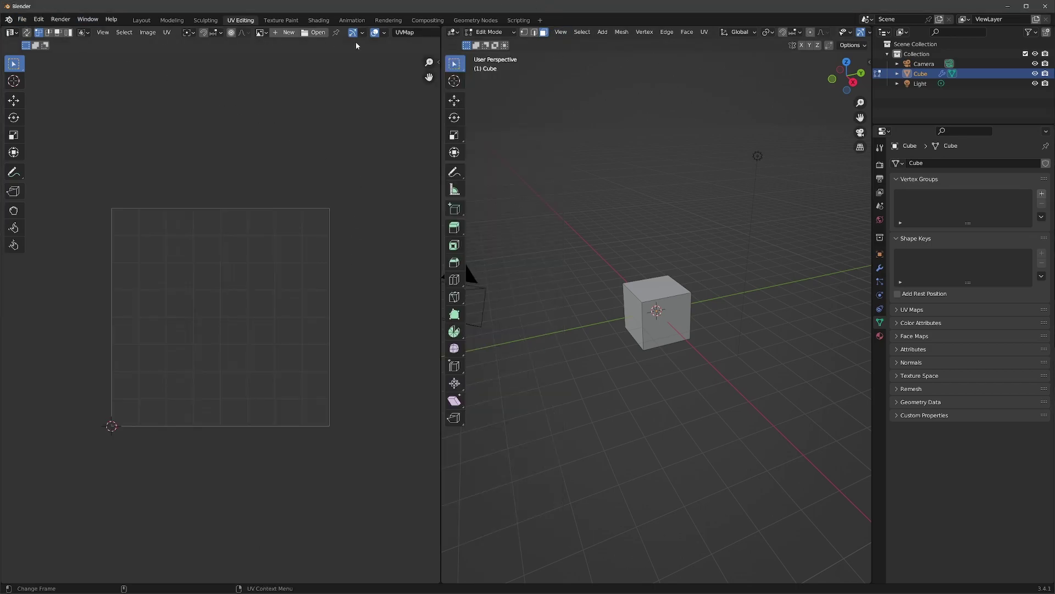
# Step: Orbit and zoom around the cube using the new hold-3 plus left-drag navigation
pyautogui.moveTo(266, 590)
pyautogui.moveTo(687, 319); pyautogui.dragTo(736, 294, button='middle')
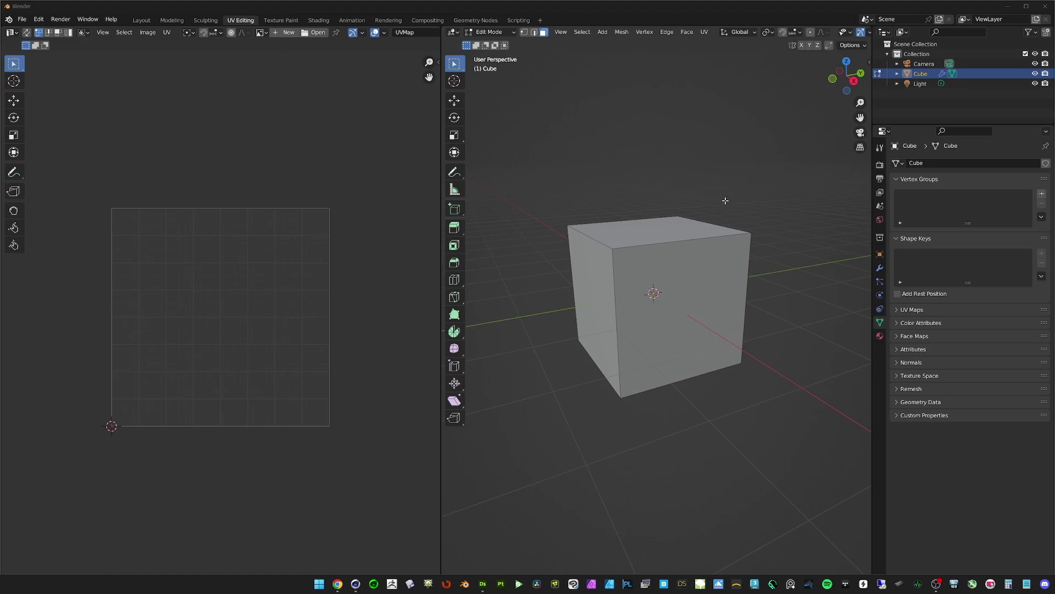
pyautogui.click(355, 584)
# Step: Box-select nodes in the node editor, scroll its view, and open the Edit menu
pyautogui.moveTo(494, 393); pyautogui.dragTo(540, 410)
pyautogui.moveTo(375, 193)
pyautogui.mouseDown(button='middle')
pyautogui.moveTo(419, 187)
pyautogui.moveTo(393, 169)
pyautogui.moveTo(379, 188)
pyautogui.moveTo(383, 168)
pyautogui.moveTo(386, 181)
pyautogui.mouseUp(button='middle')
pyautogui.scroll(-3, 397, 385)
pyautogui.scroll(3, 412, 396)
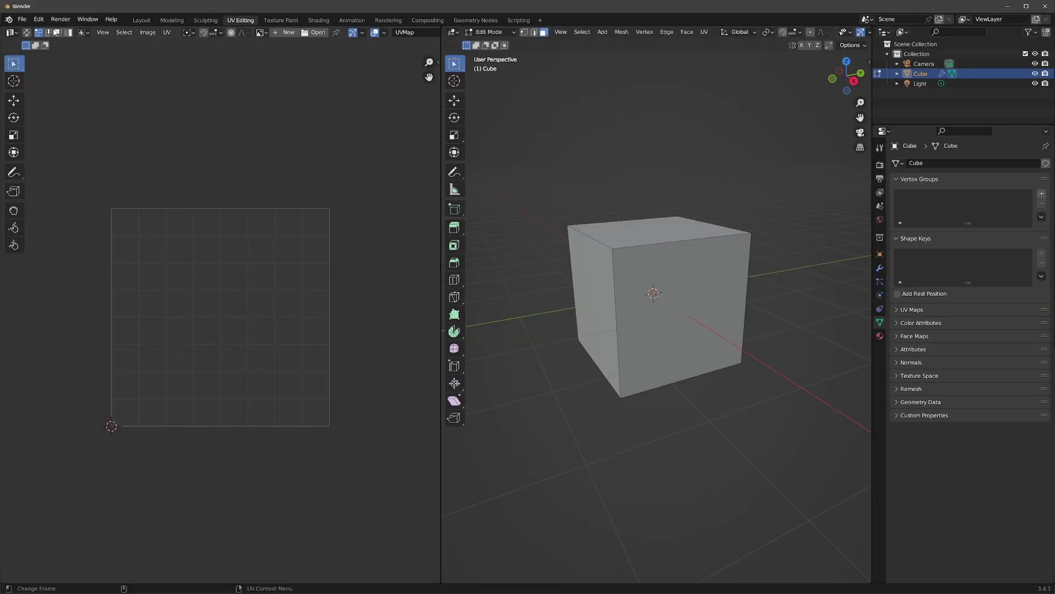
pyautogui.click(39, 19)
# Step: Open Preferences, enlarge the window, collapse the Mesh and 3D View keymap categories, and close it
pyautogui.click(55, 159)
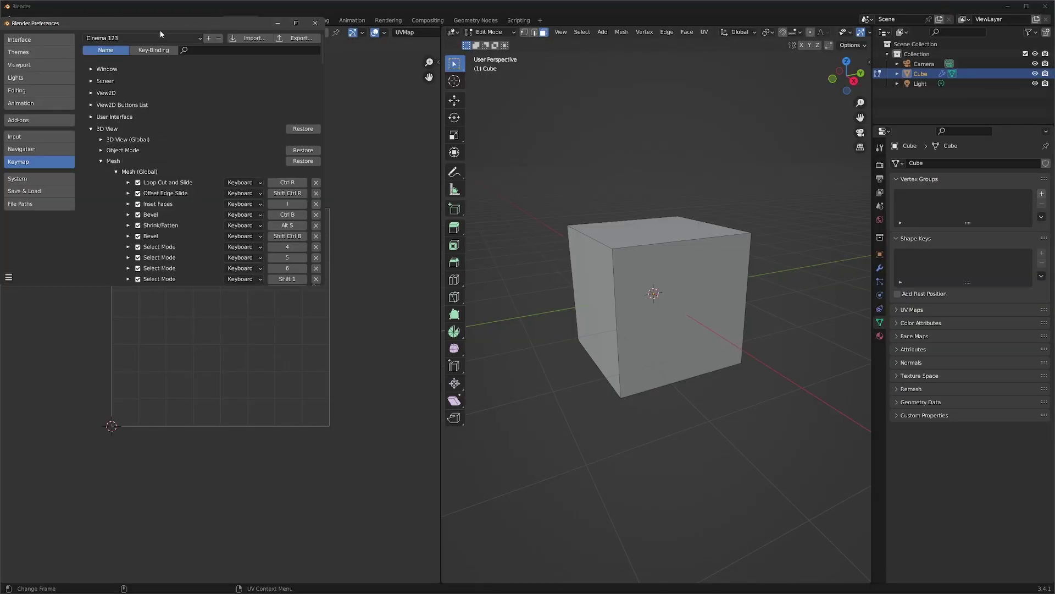
pyautogui.moveTo(161, 26); pyautogui.dragTo(220, 55)
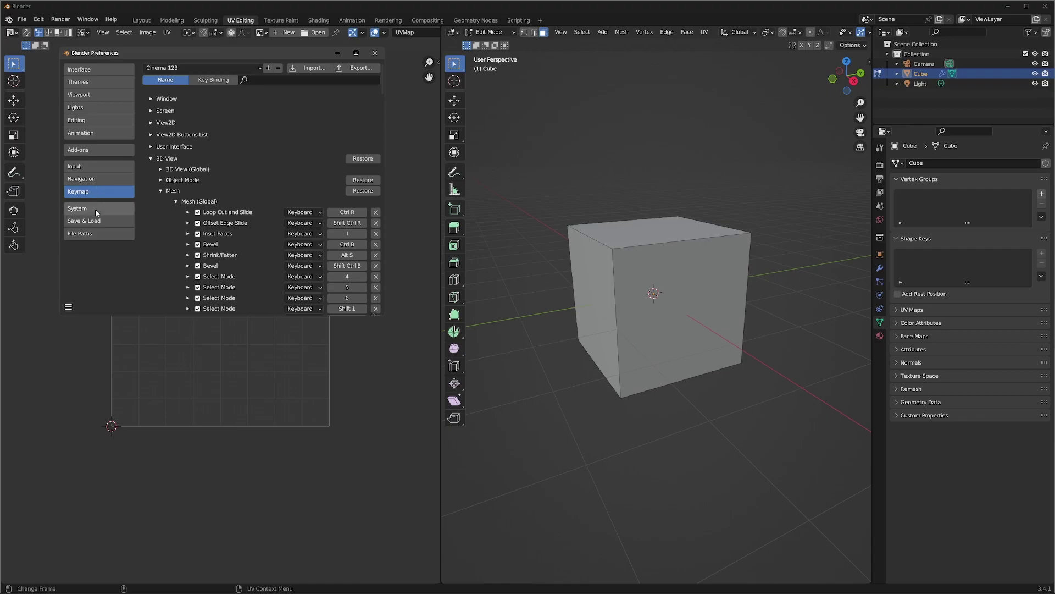
pyautogui.moveTo(383, 316); pyautogui.dragTo(515, 514)
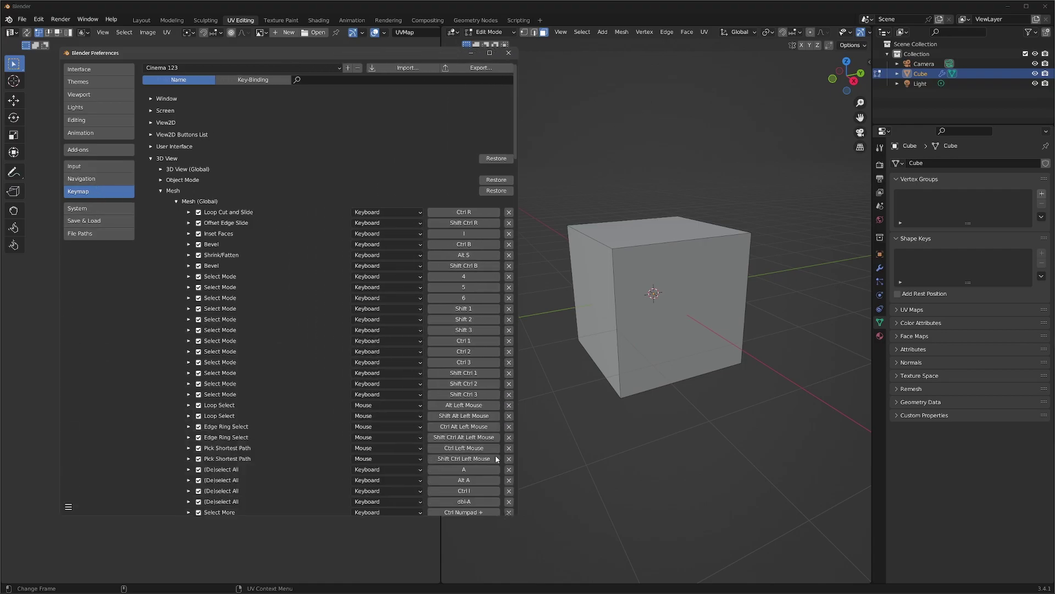
pyautogui.click(161, 190)
pyautogui.click(151, 158)
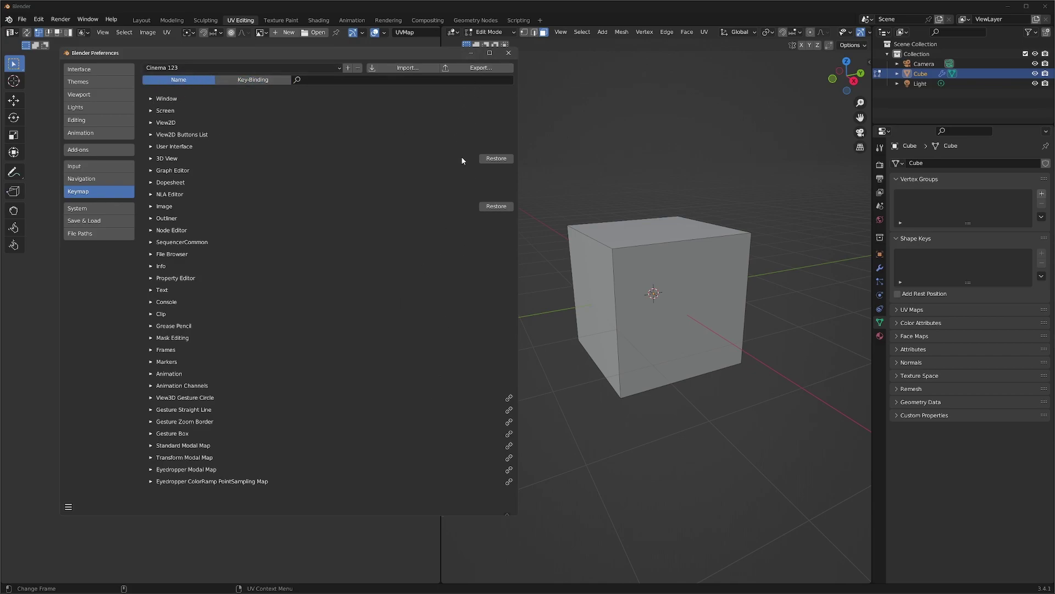
pyautogui.moveTo(428, 53); pyautogui.dragTo(416, 66)
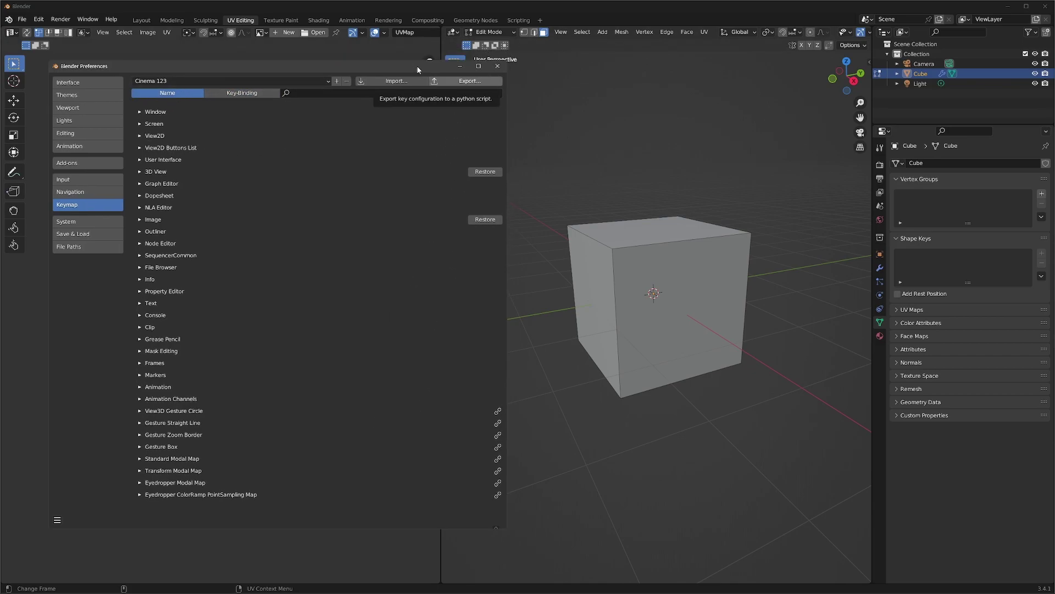
pyautogui.click(498, 66)
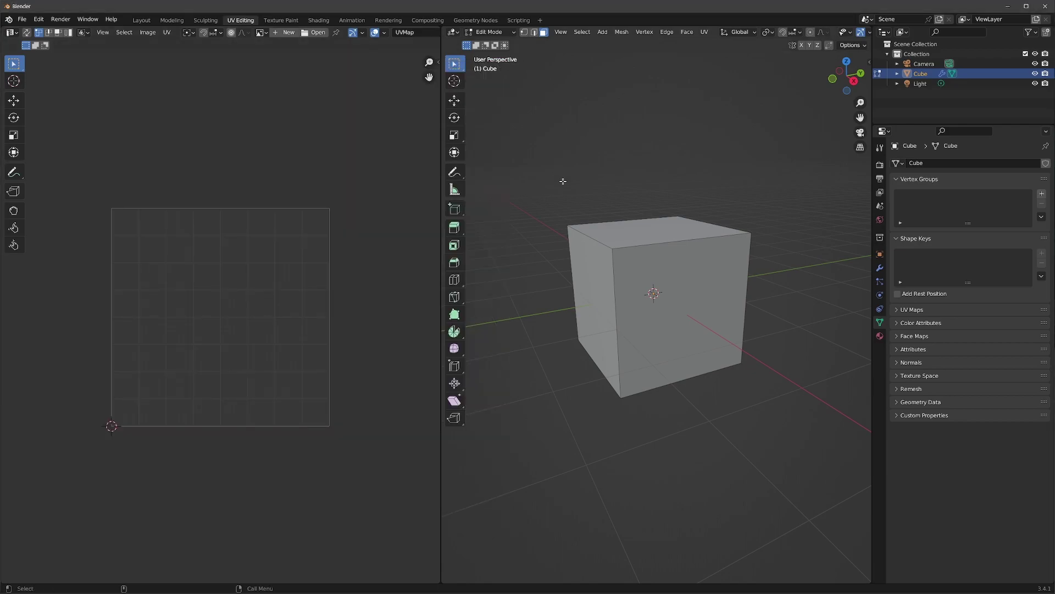